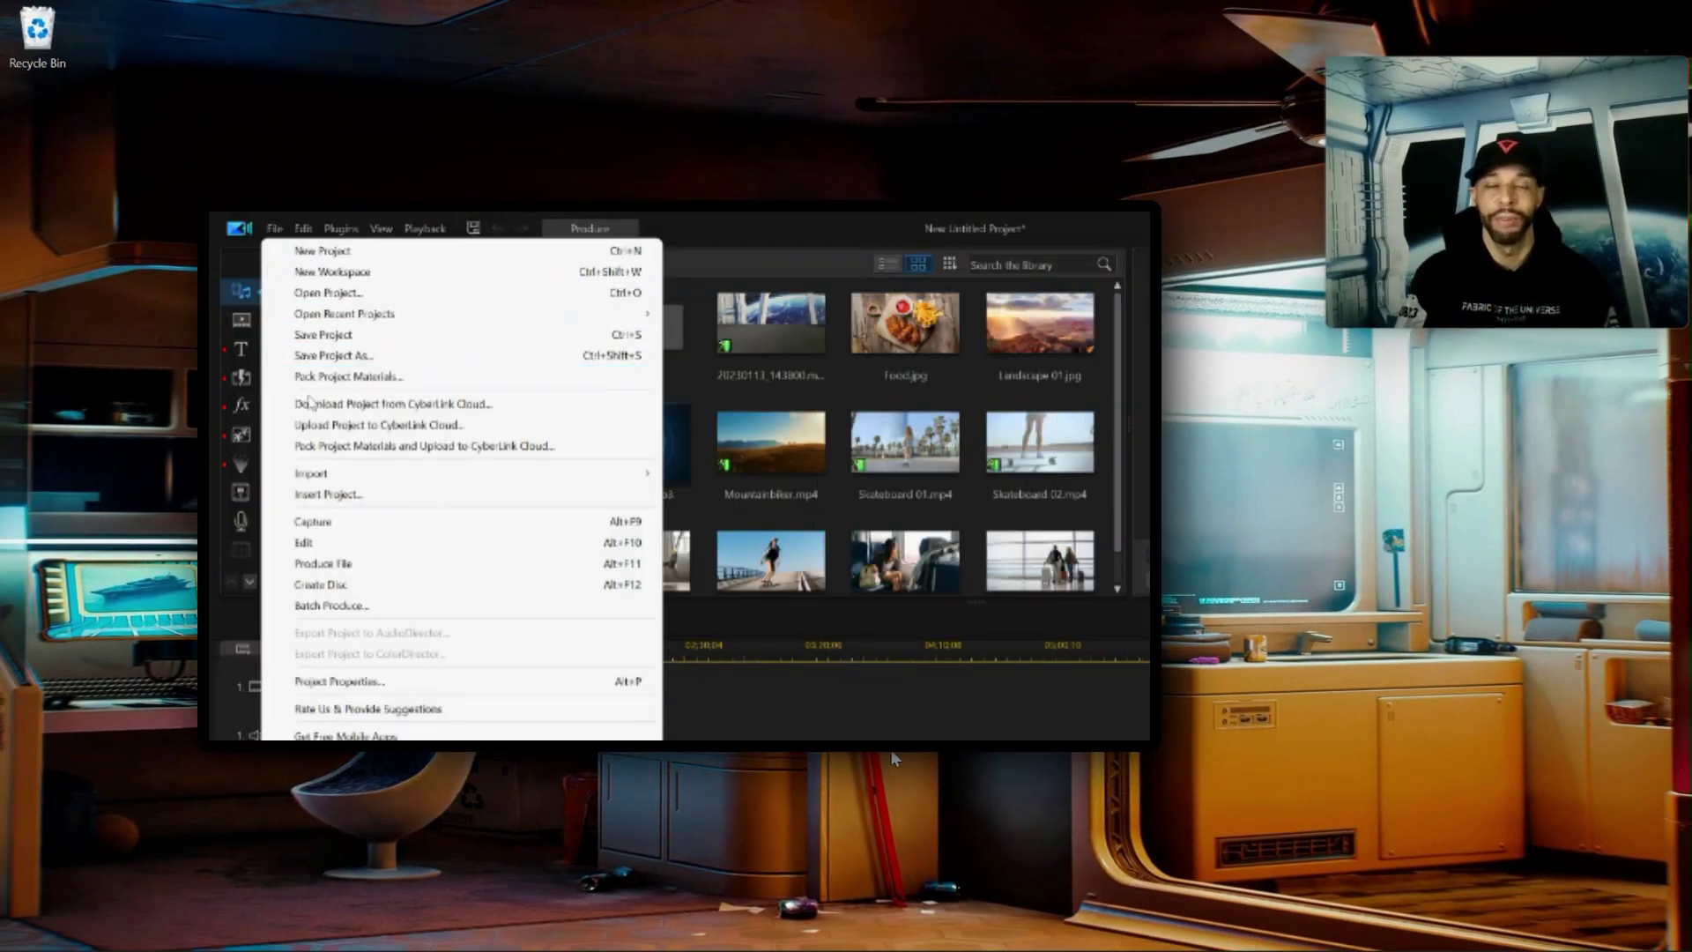
mouse_move(318, 477)
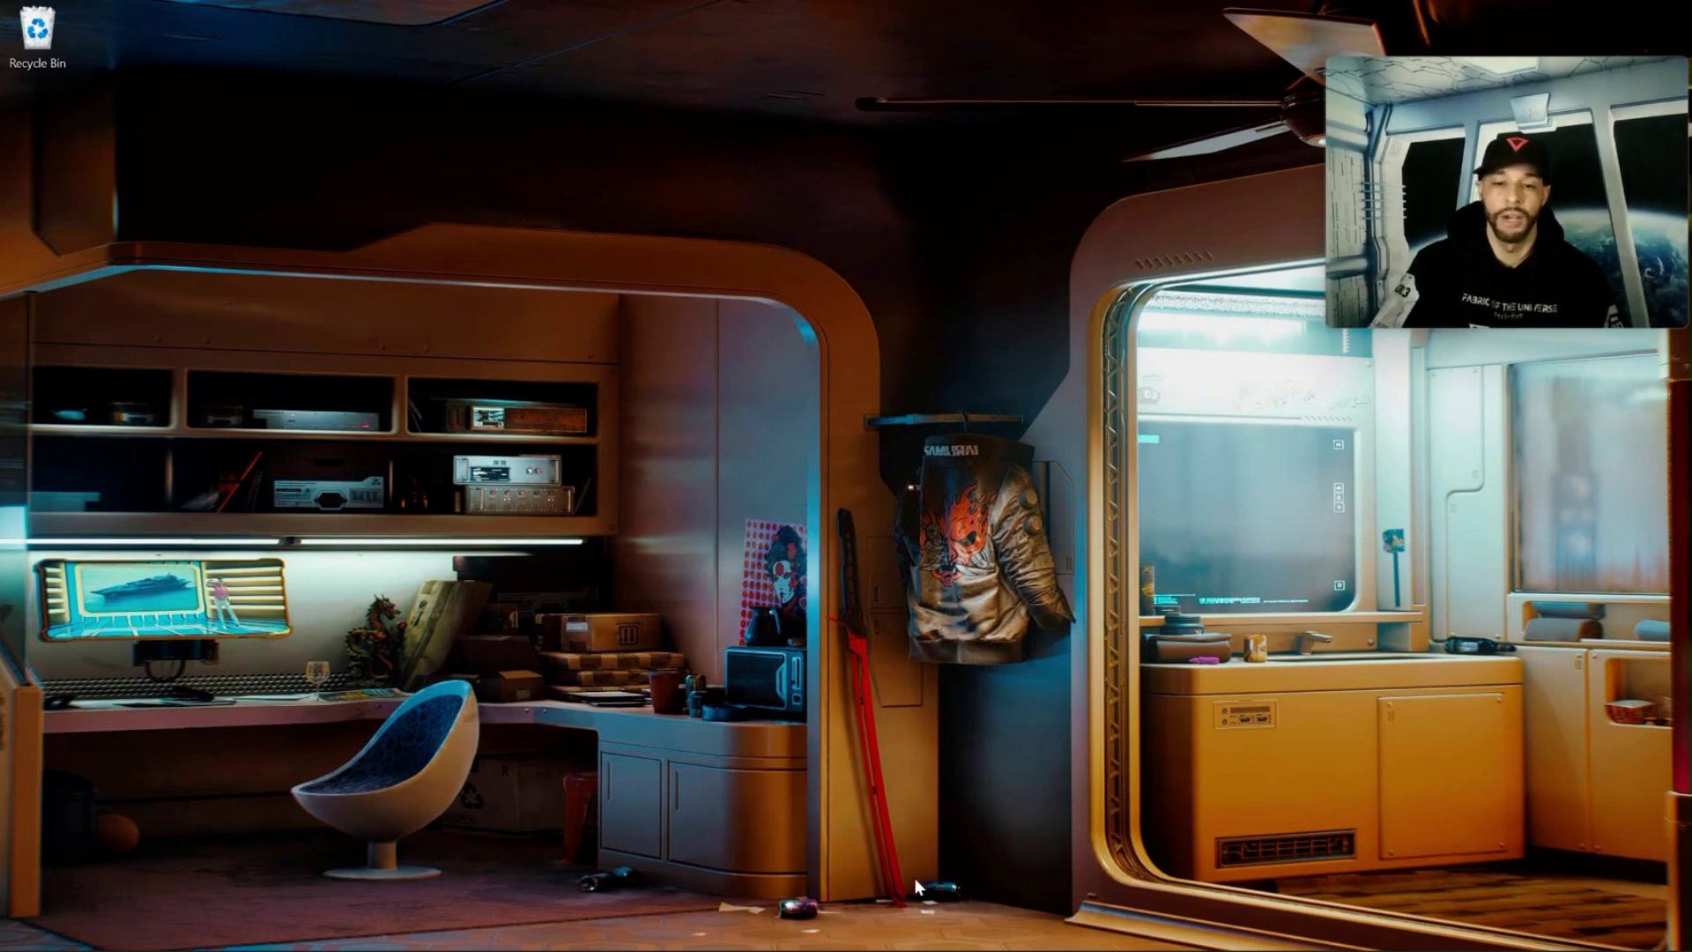
Open File Explorer and snap its window to the left half of the screen
mouse_move(666, 950)
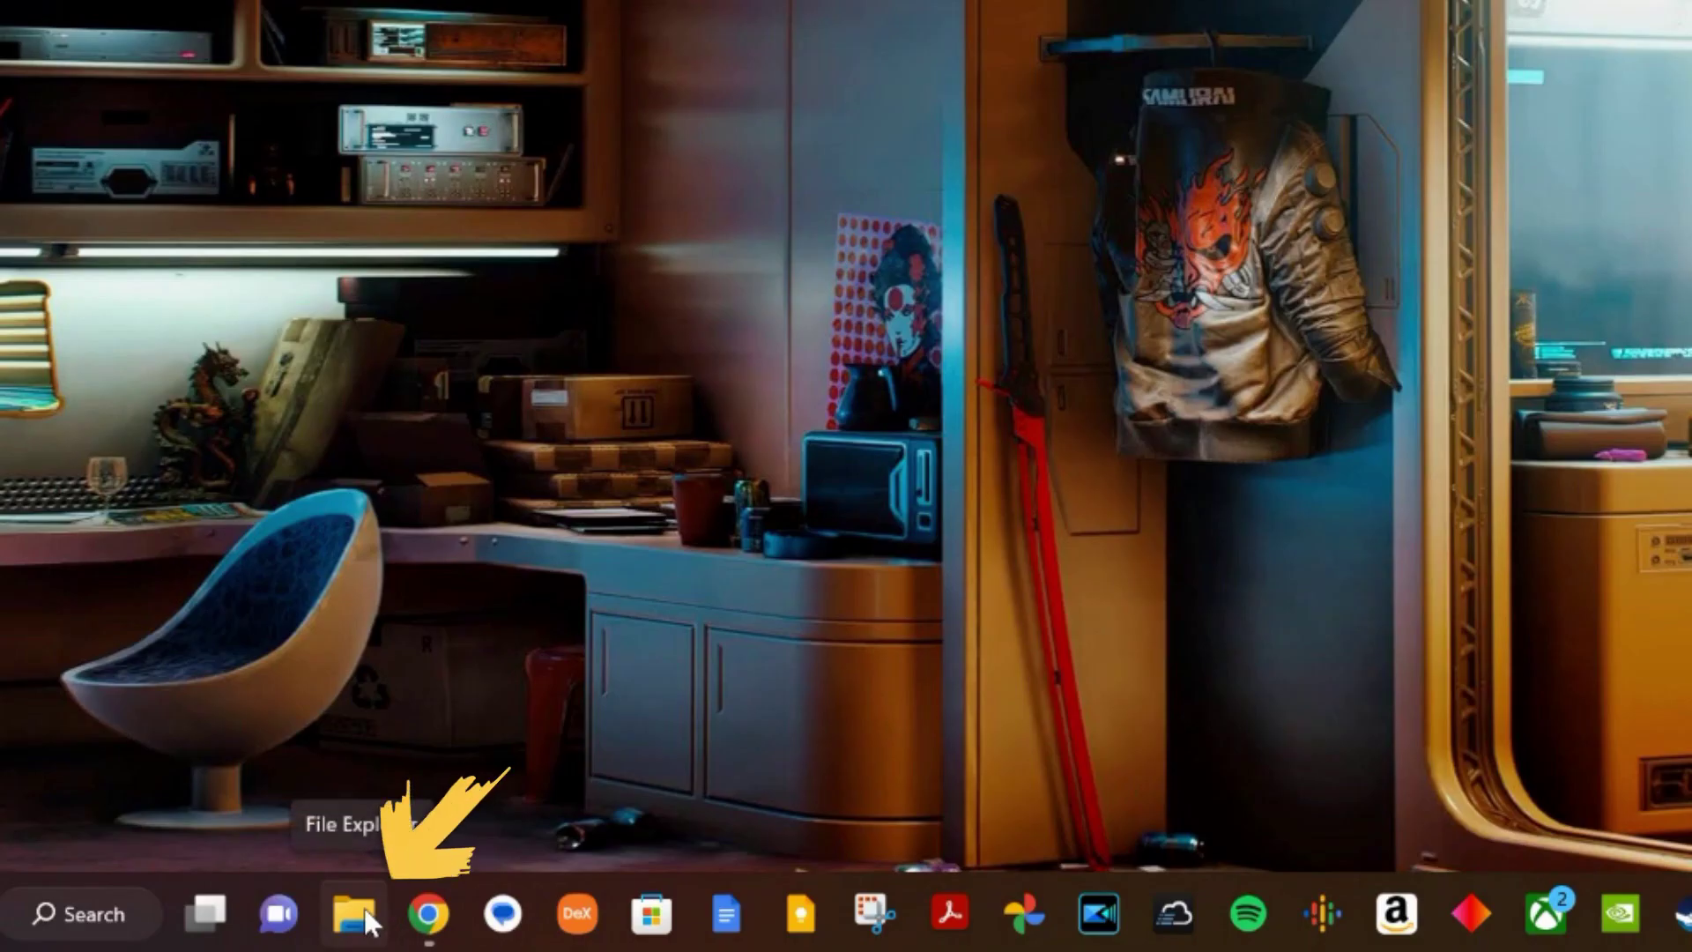
left_click(363, 907)
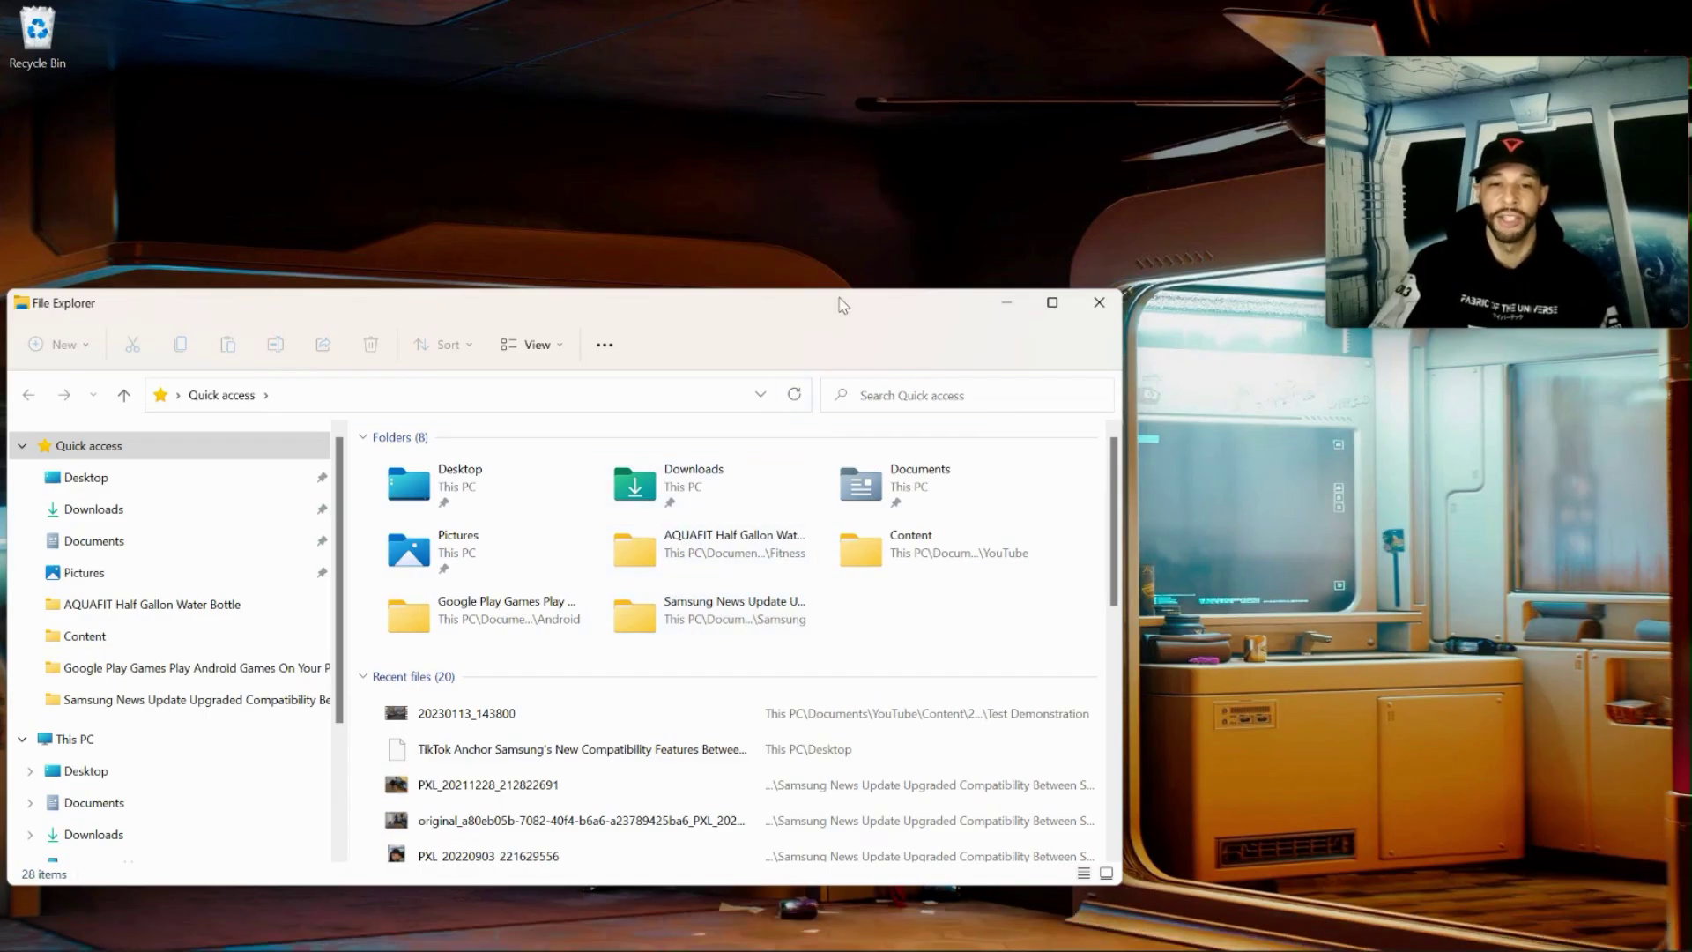
left_click_drag(843, 305, 5, 300)
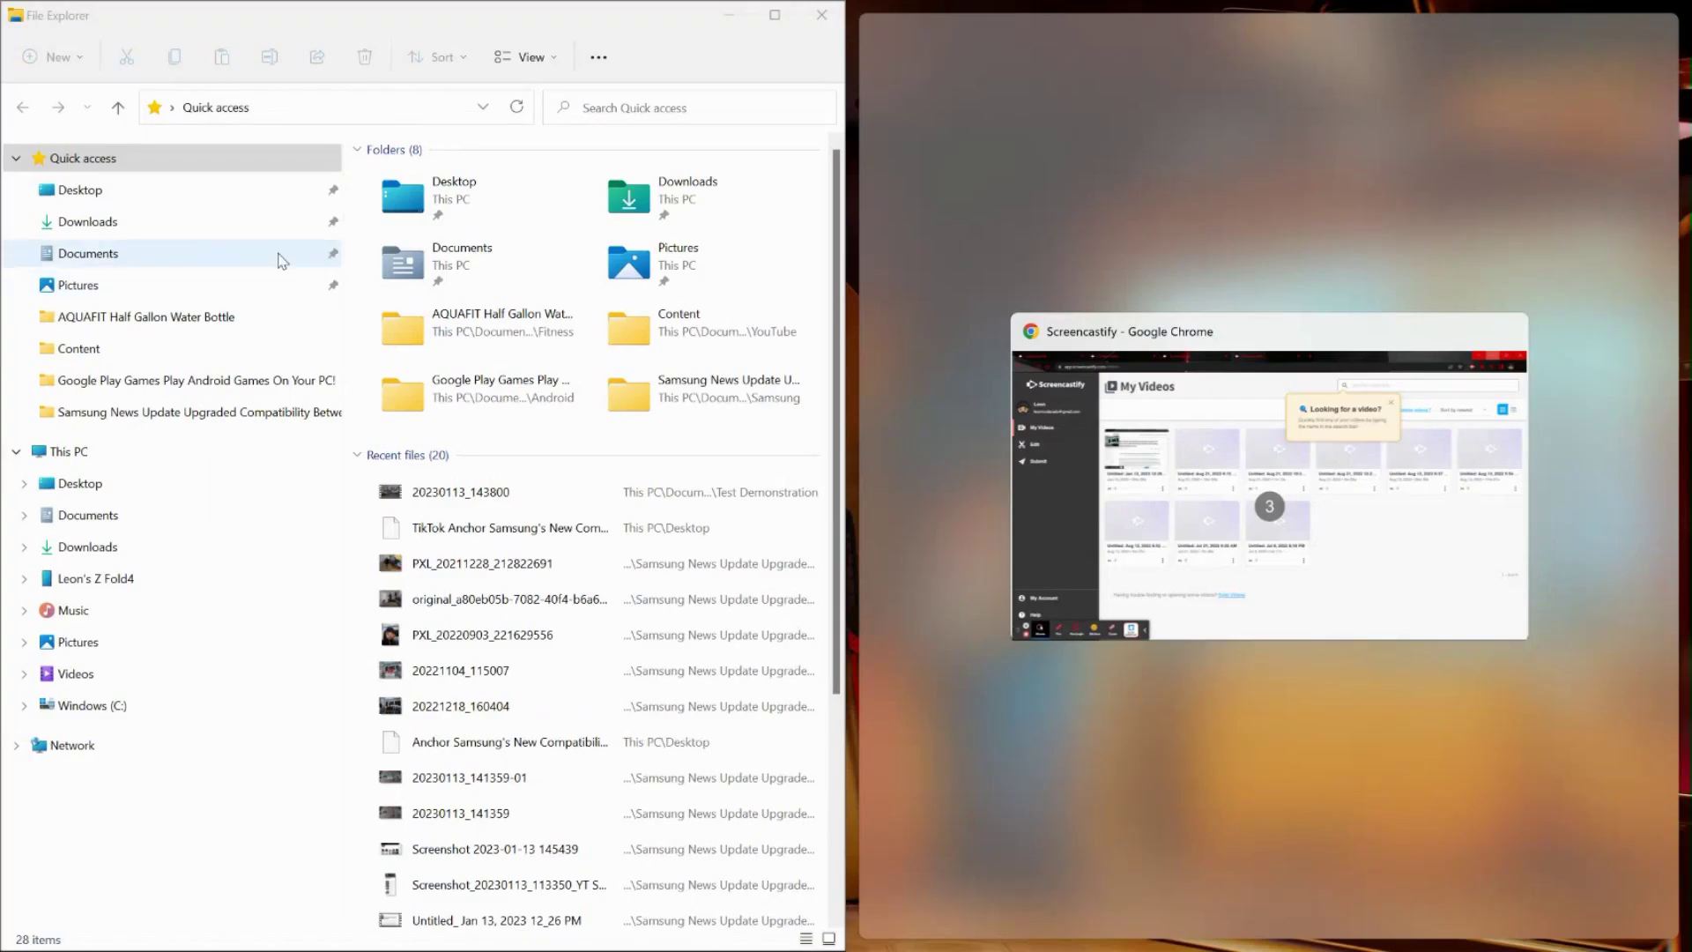
left_click(852, 367)
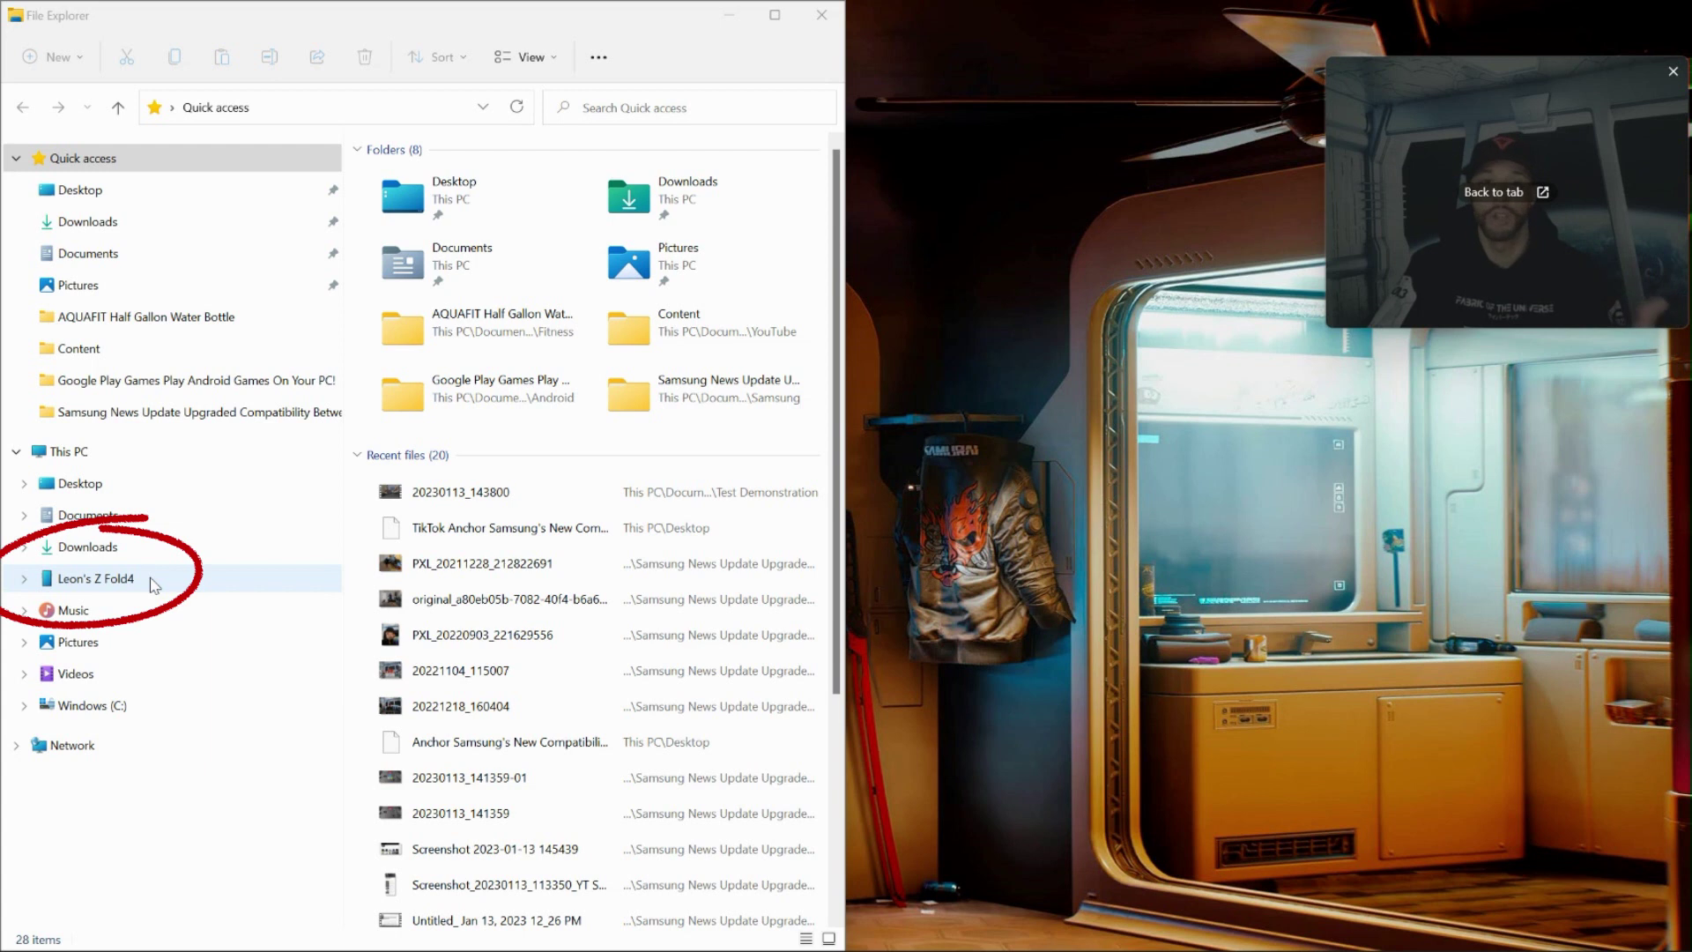
Open the Camera folder inside DCIM on the connected Z Fold4 phone's internal storage
left_click(152, 581)
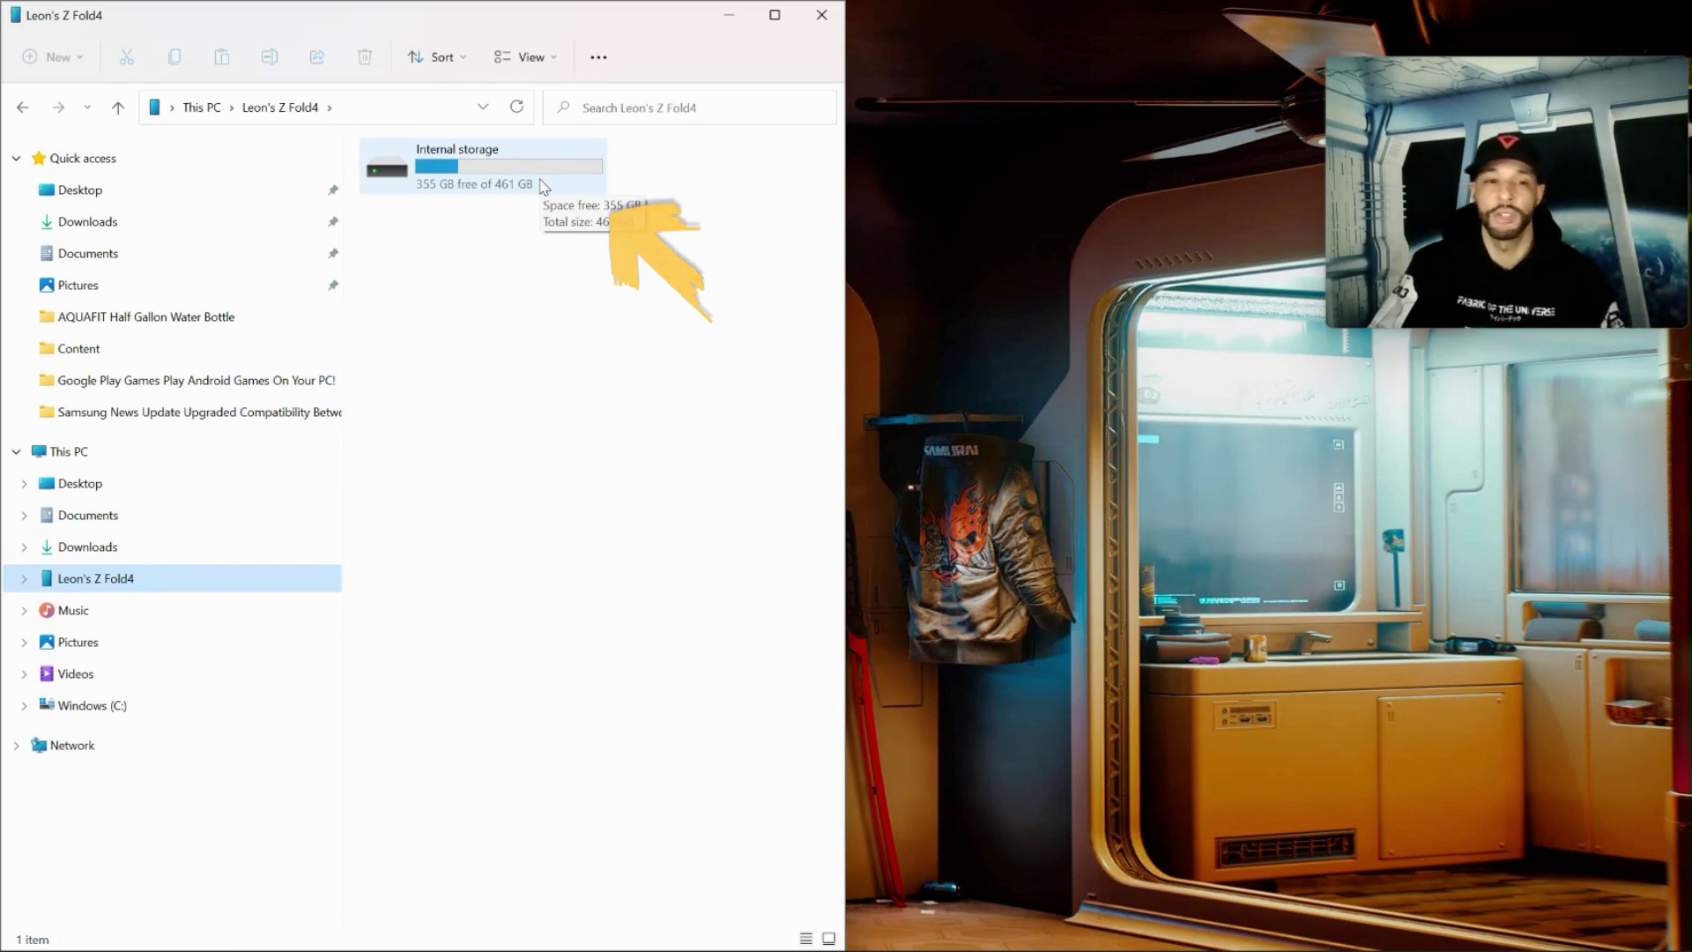
double_click(475, 167)
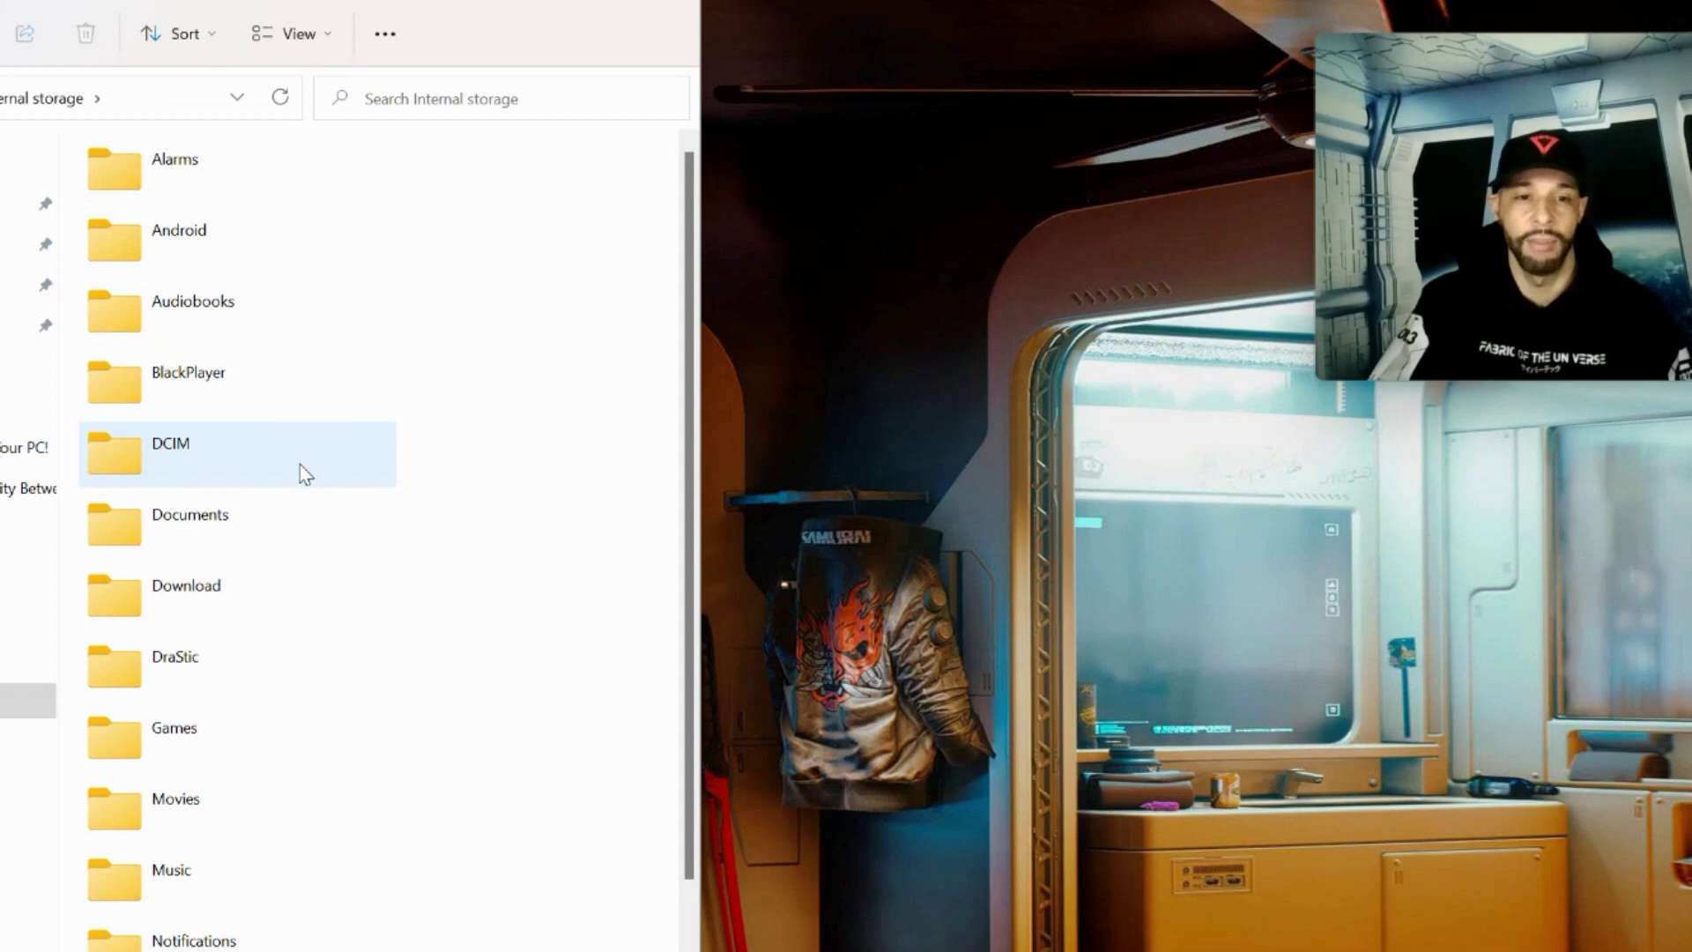
double_click(300, 465)
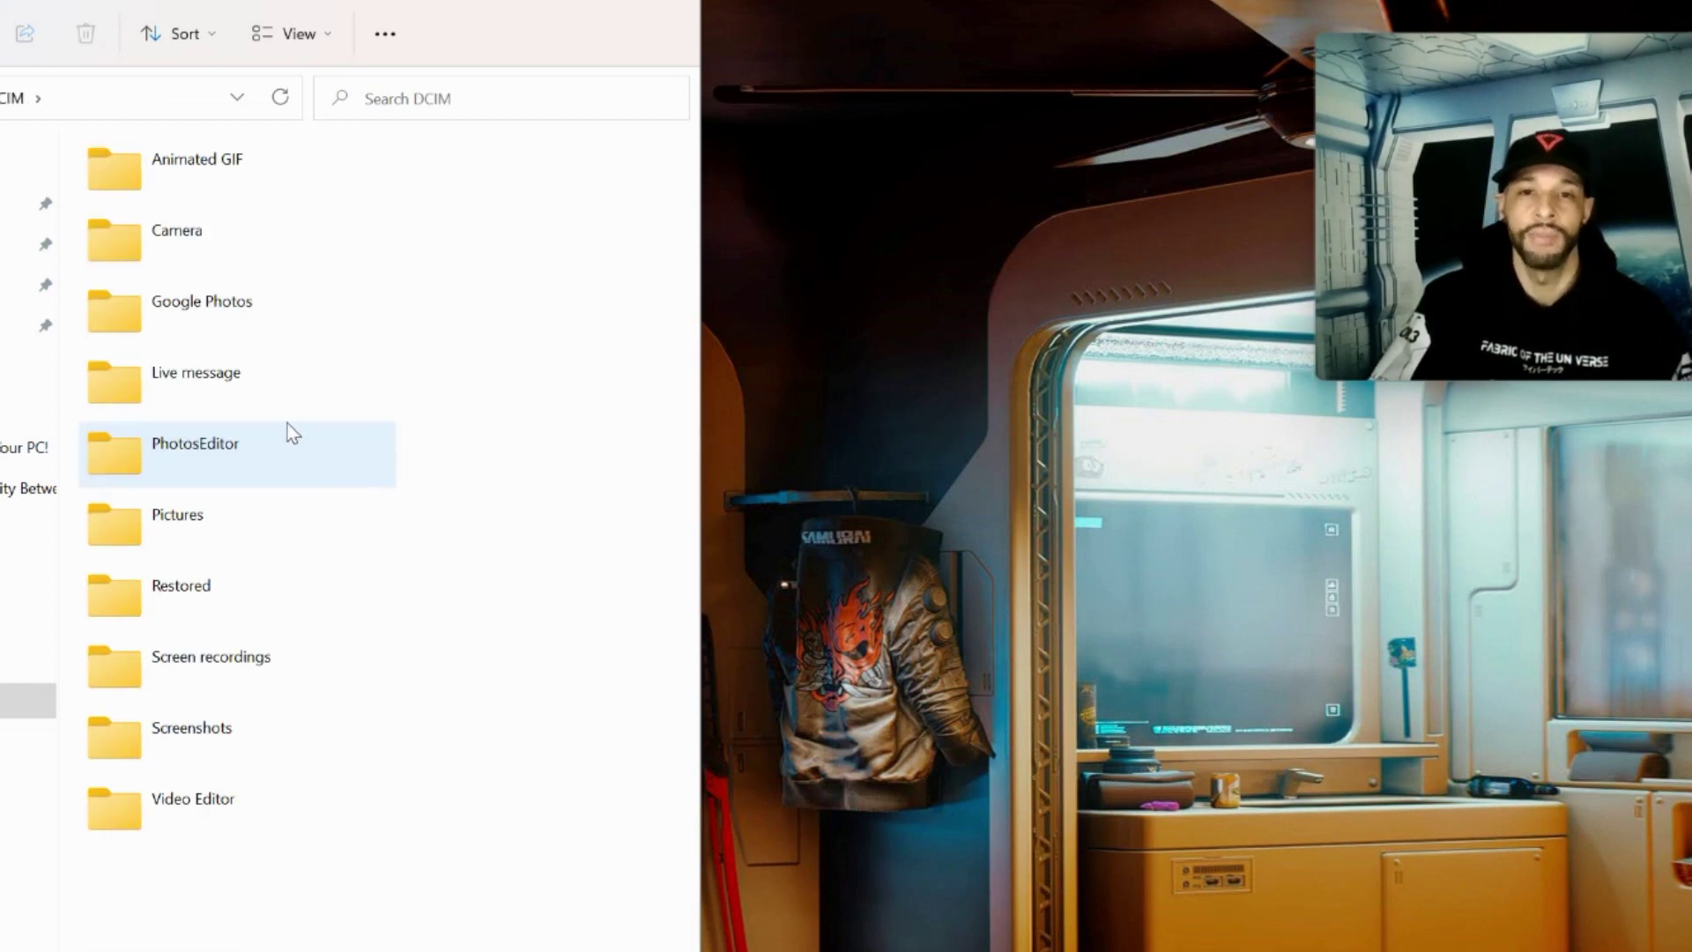
double_click(247, 257)
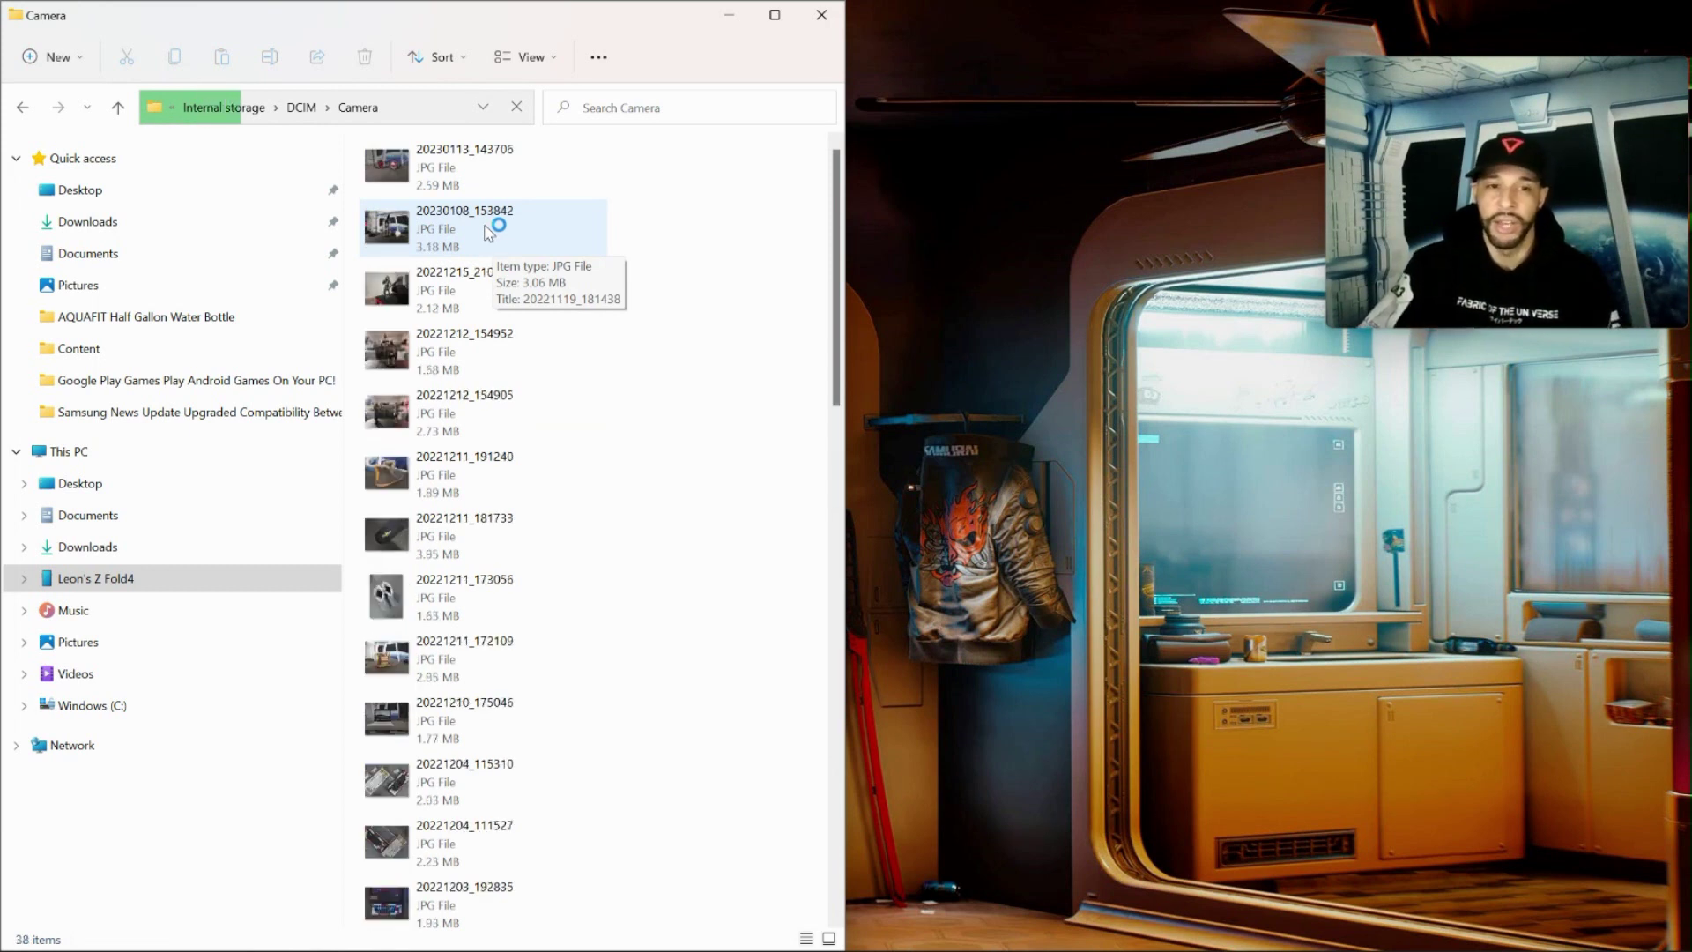
Widen the File Explorer window and sort the Camera folder by creation date with the newest files first
left_click_drag(844, 414, 1295, 414)
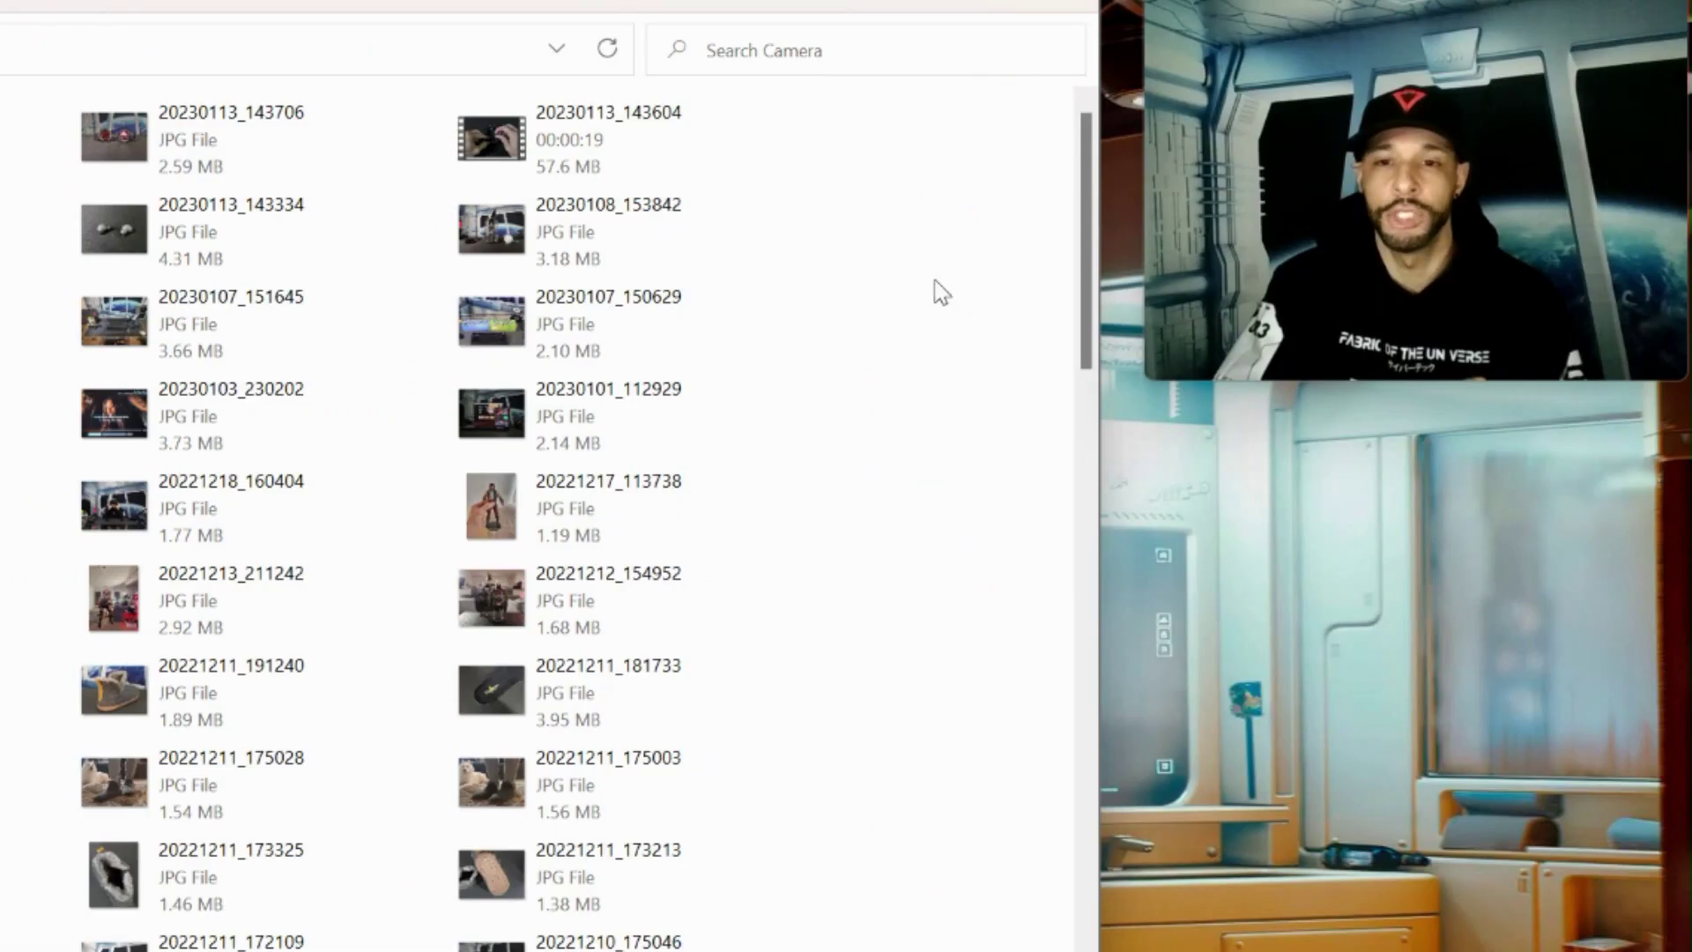
right_click(1187, 268)
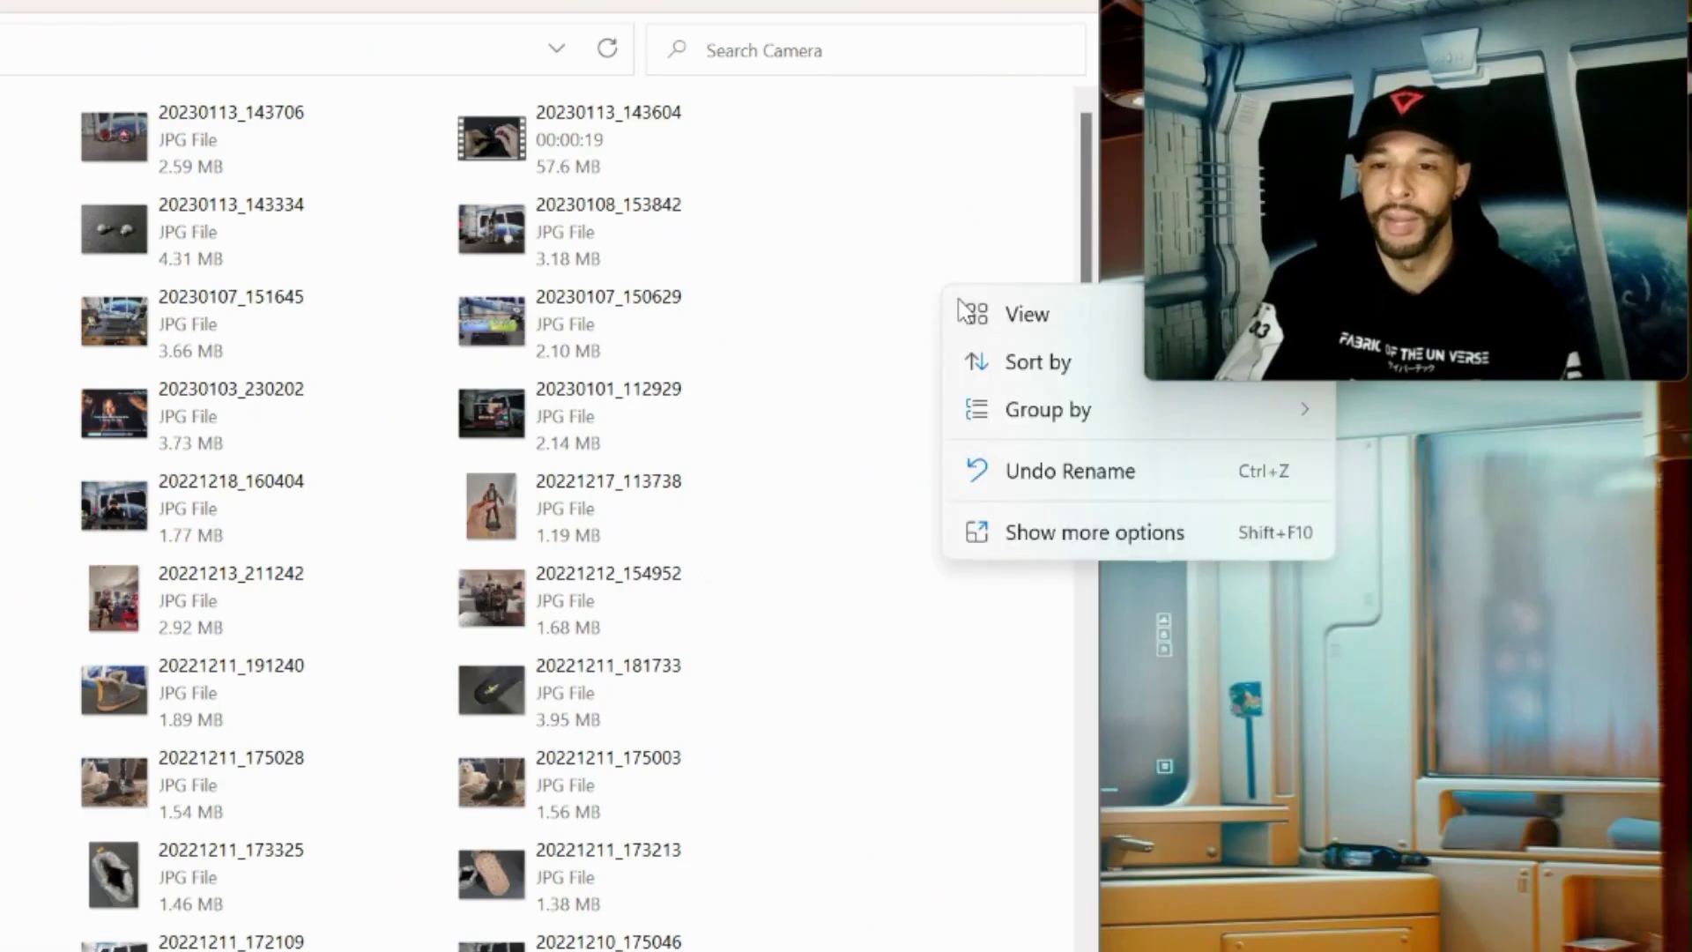
mouse_move(1012, 382)
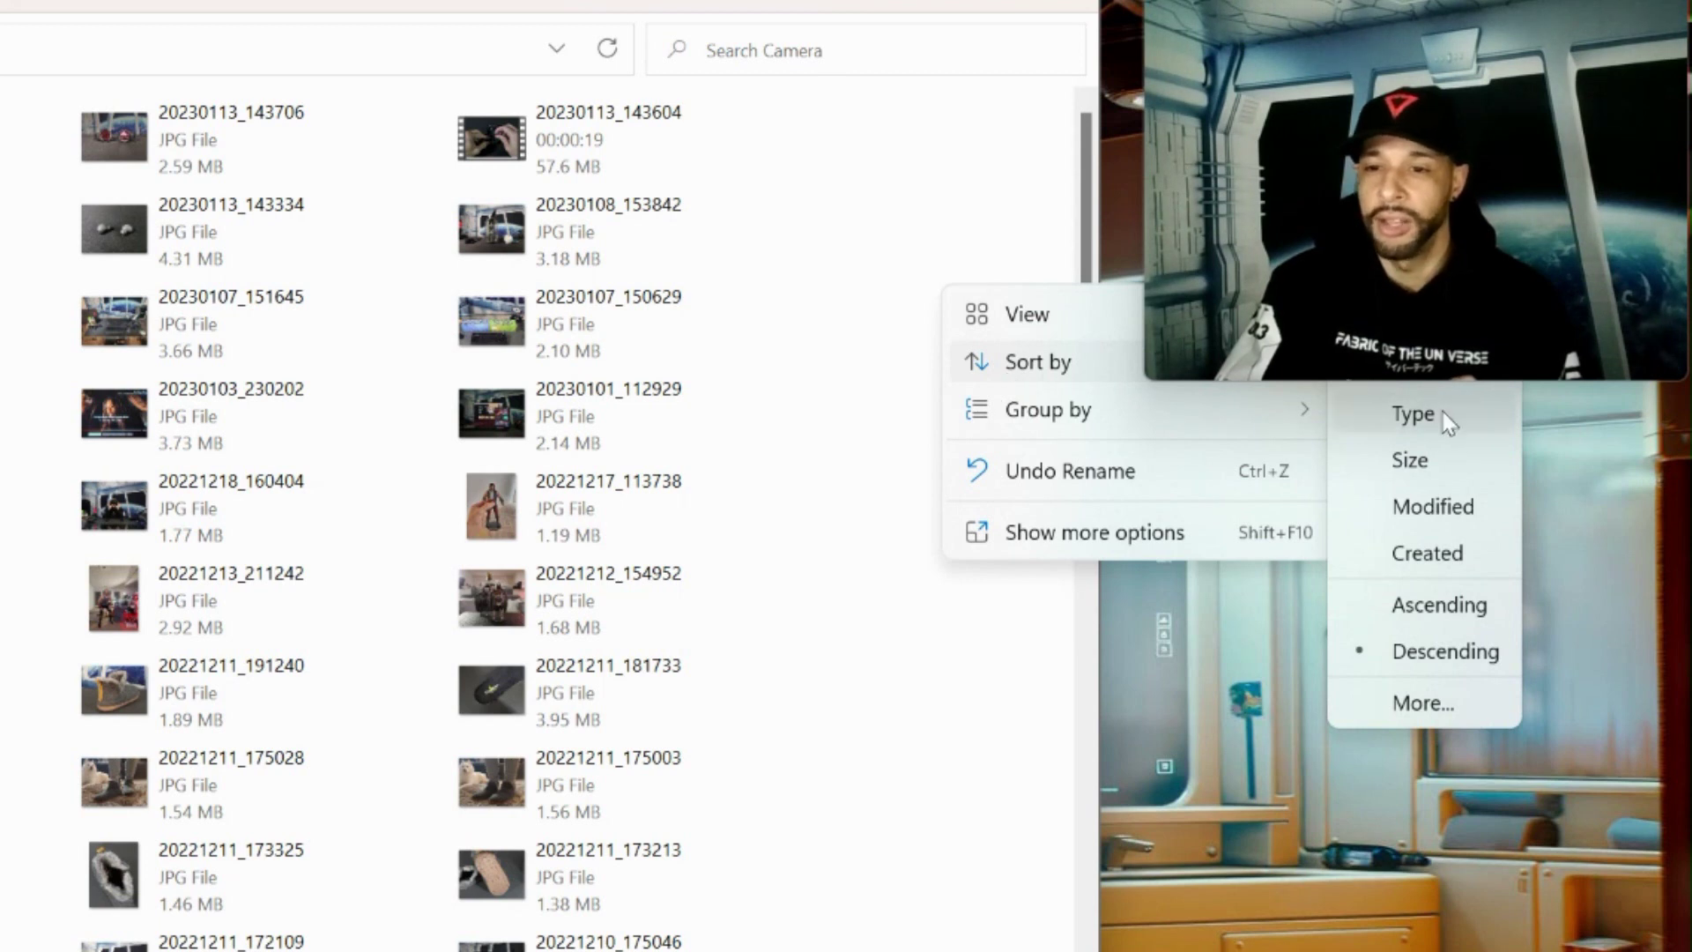
left_click(1434, 557)
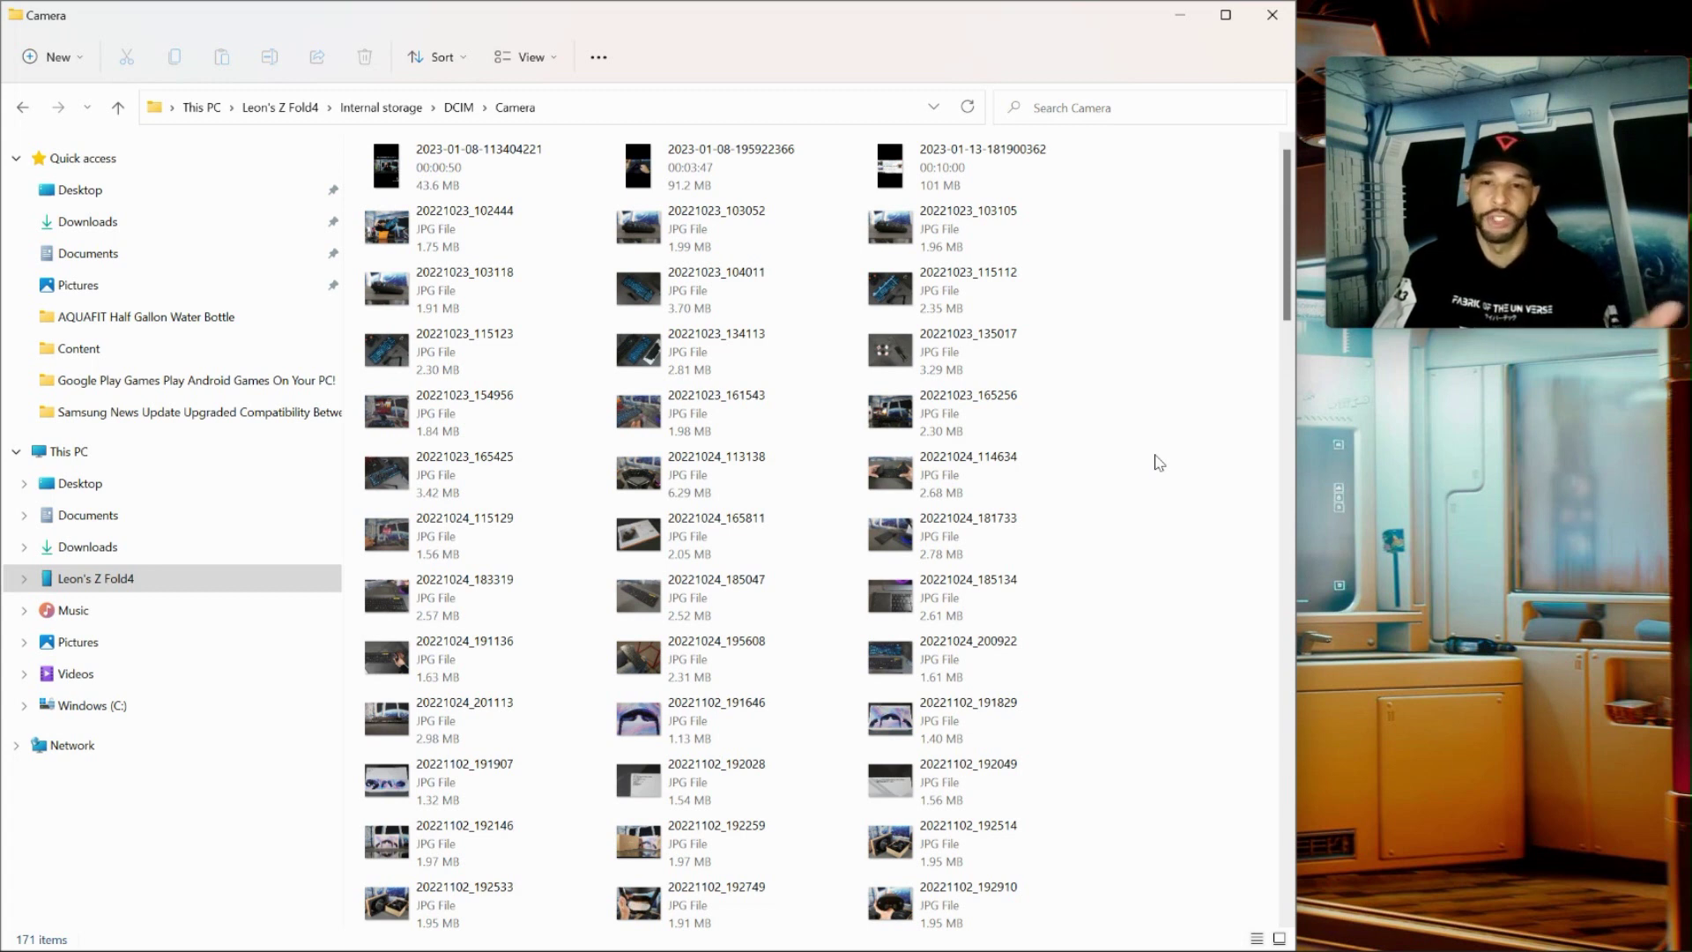
right_click(882, 522)
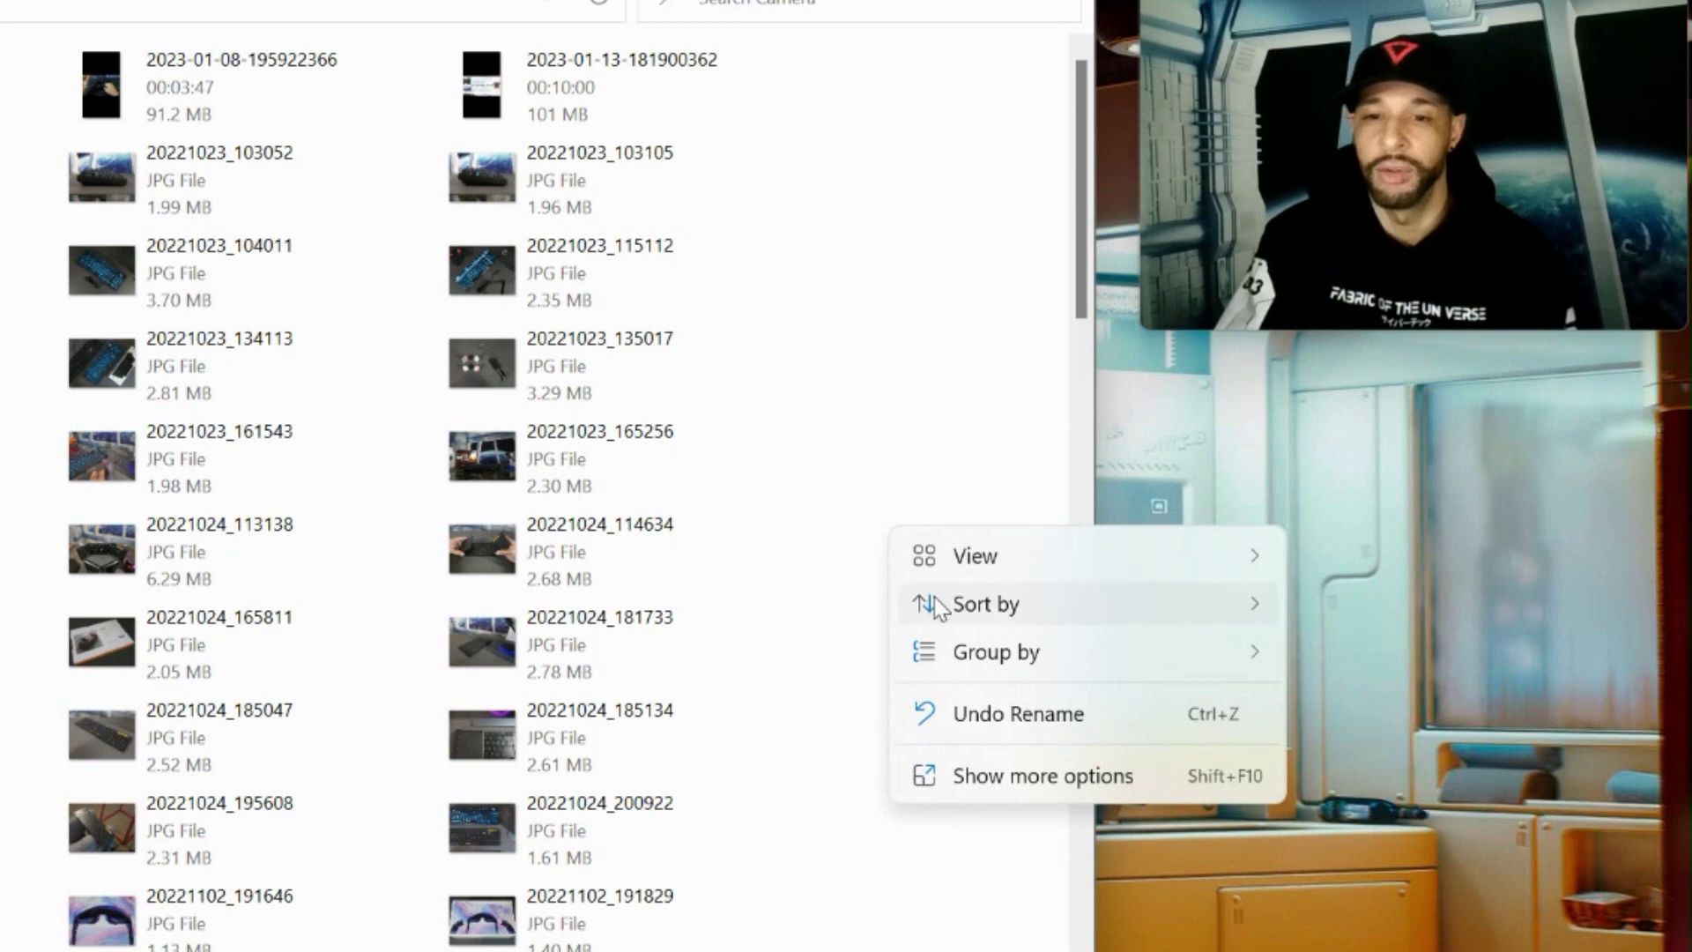
mouse_move(926, 604)
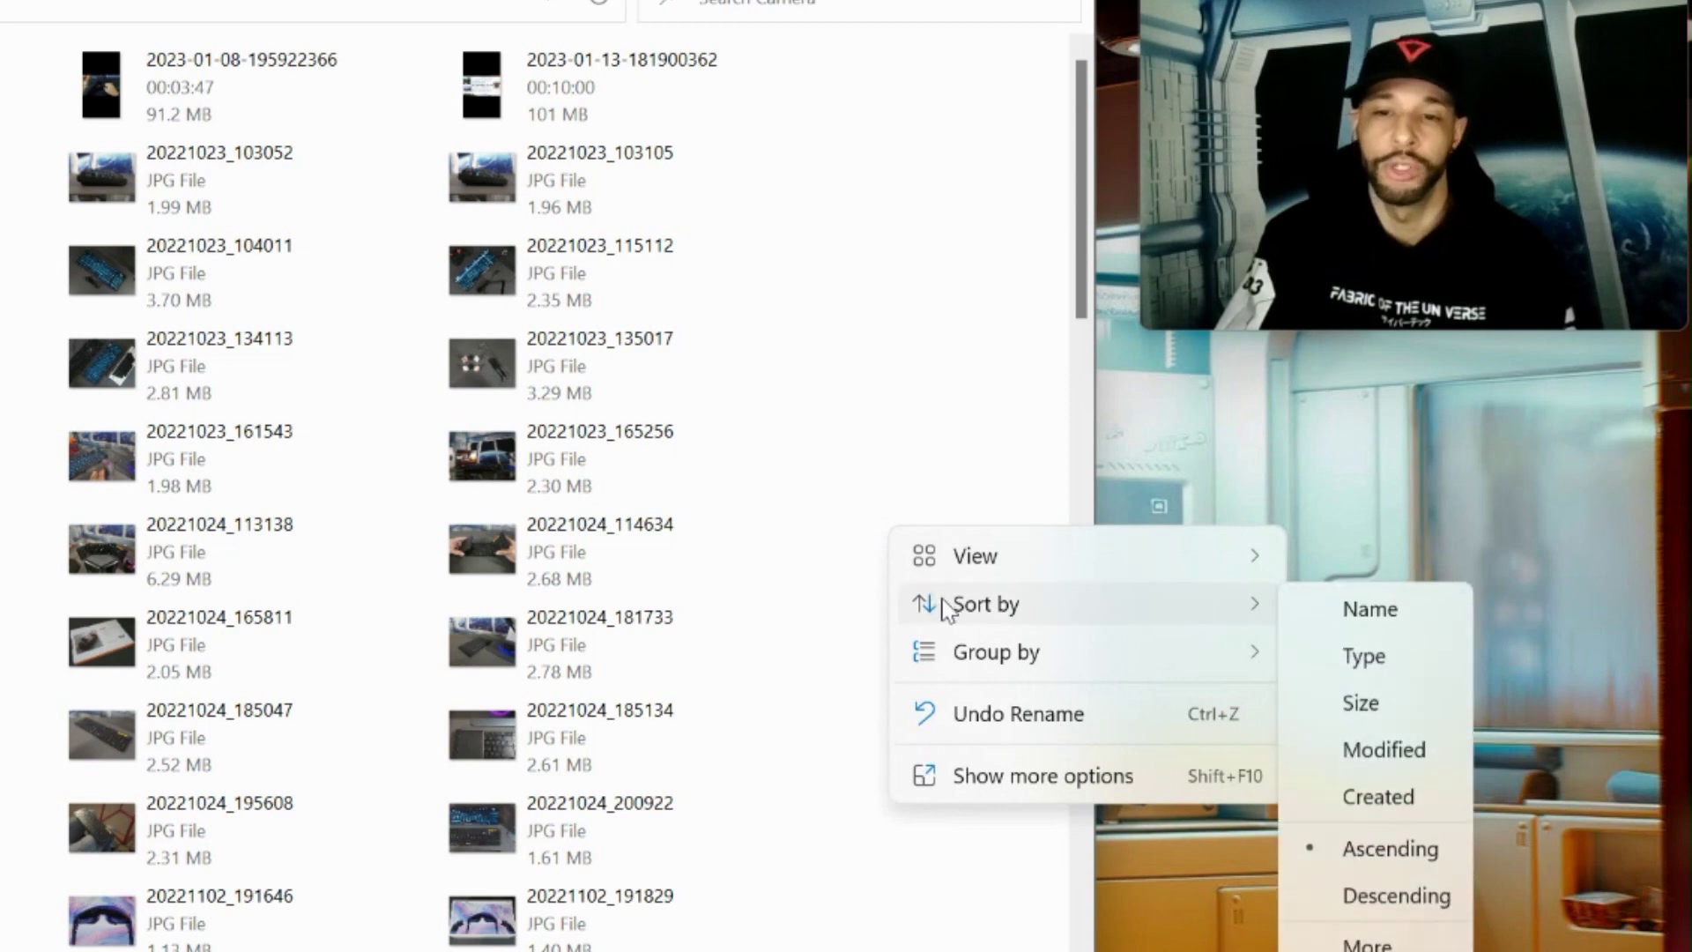
left_click(1396, 798)
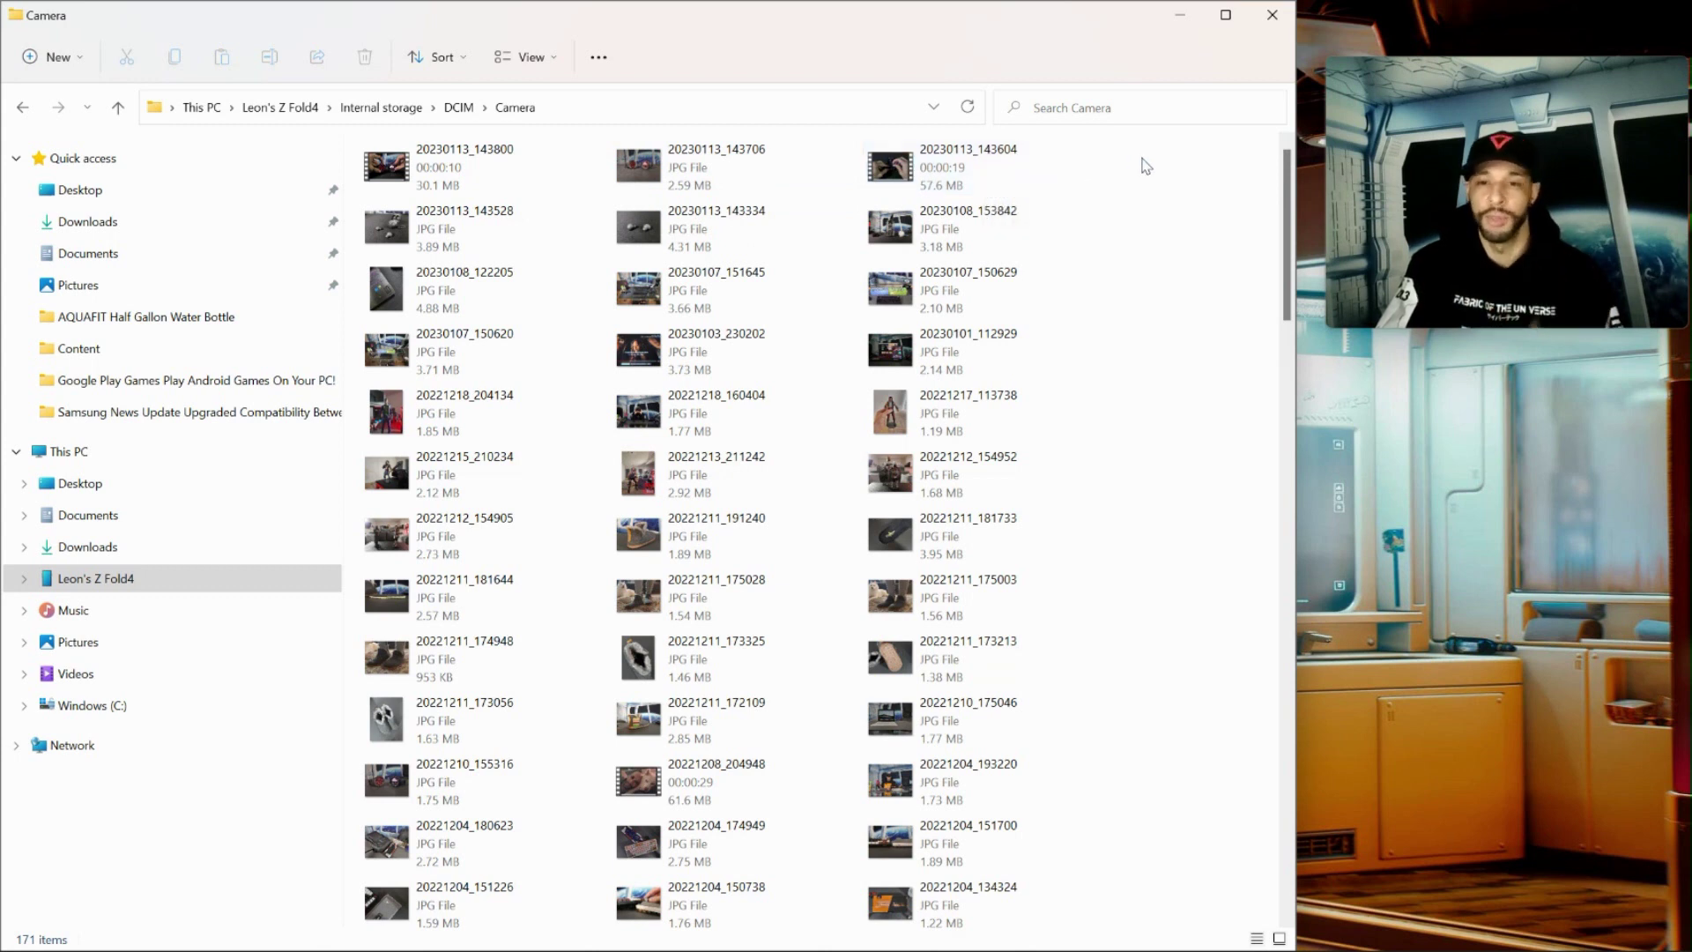
Select the three newest files in the Camera folder, starting with 20230113_143800
mouse_move(1142, 159)
left_mouse_down()
mouse_move(617, 181)
mouse_move(559, 207)
mouse_move(415, 188)
mouse_move(805, 142)
mouse_move(1124, 166)
left_mouse_up()
left_click(507, 183)
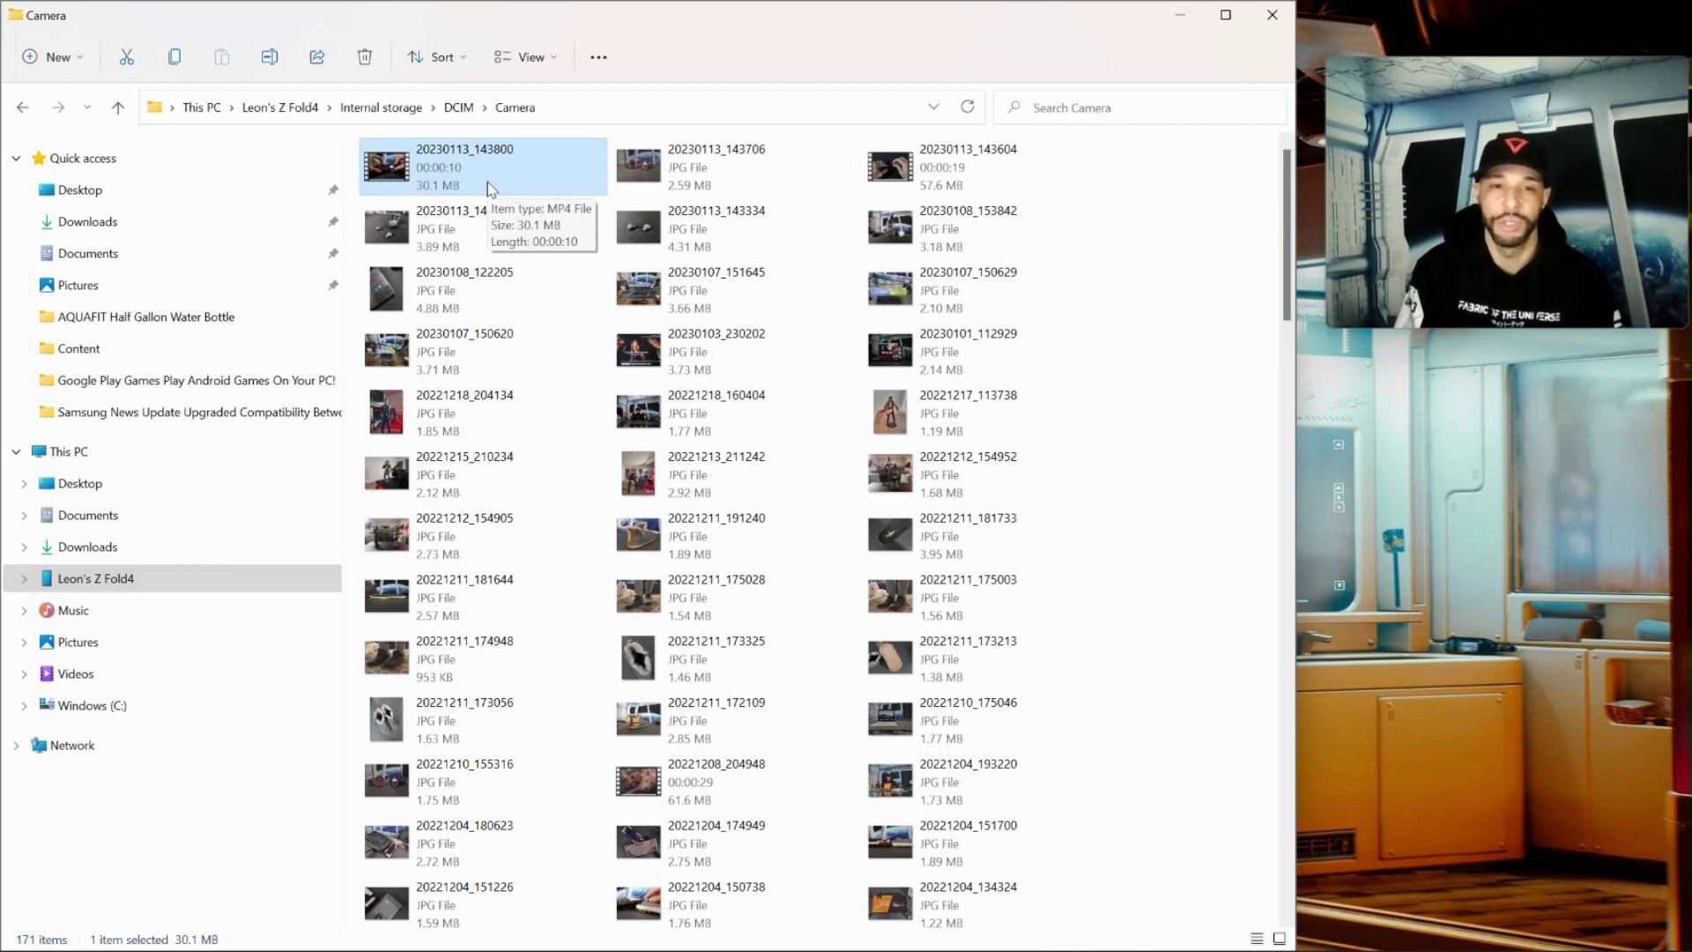
key("shift+Right")
key("shift+Right")
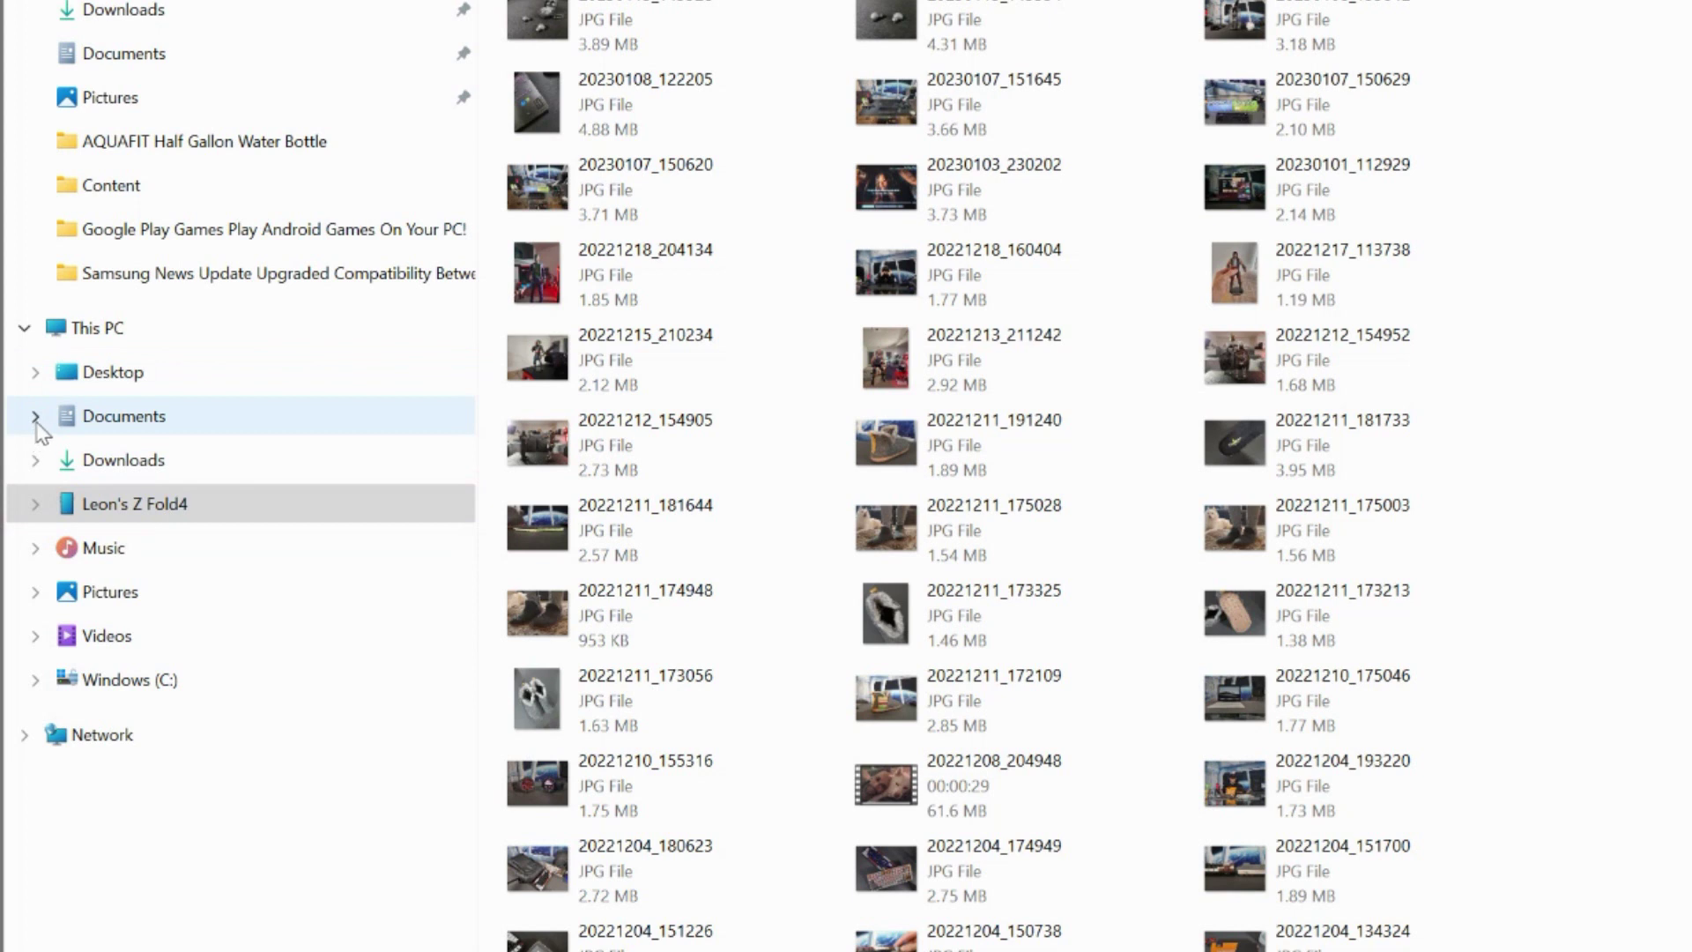
Open the PC's Documents folder and return to the phone's DCIM Camera folder
left_click(119, 423)
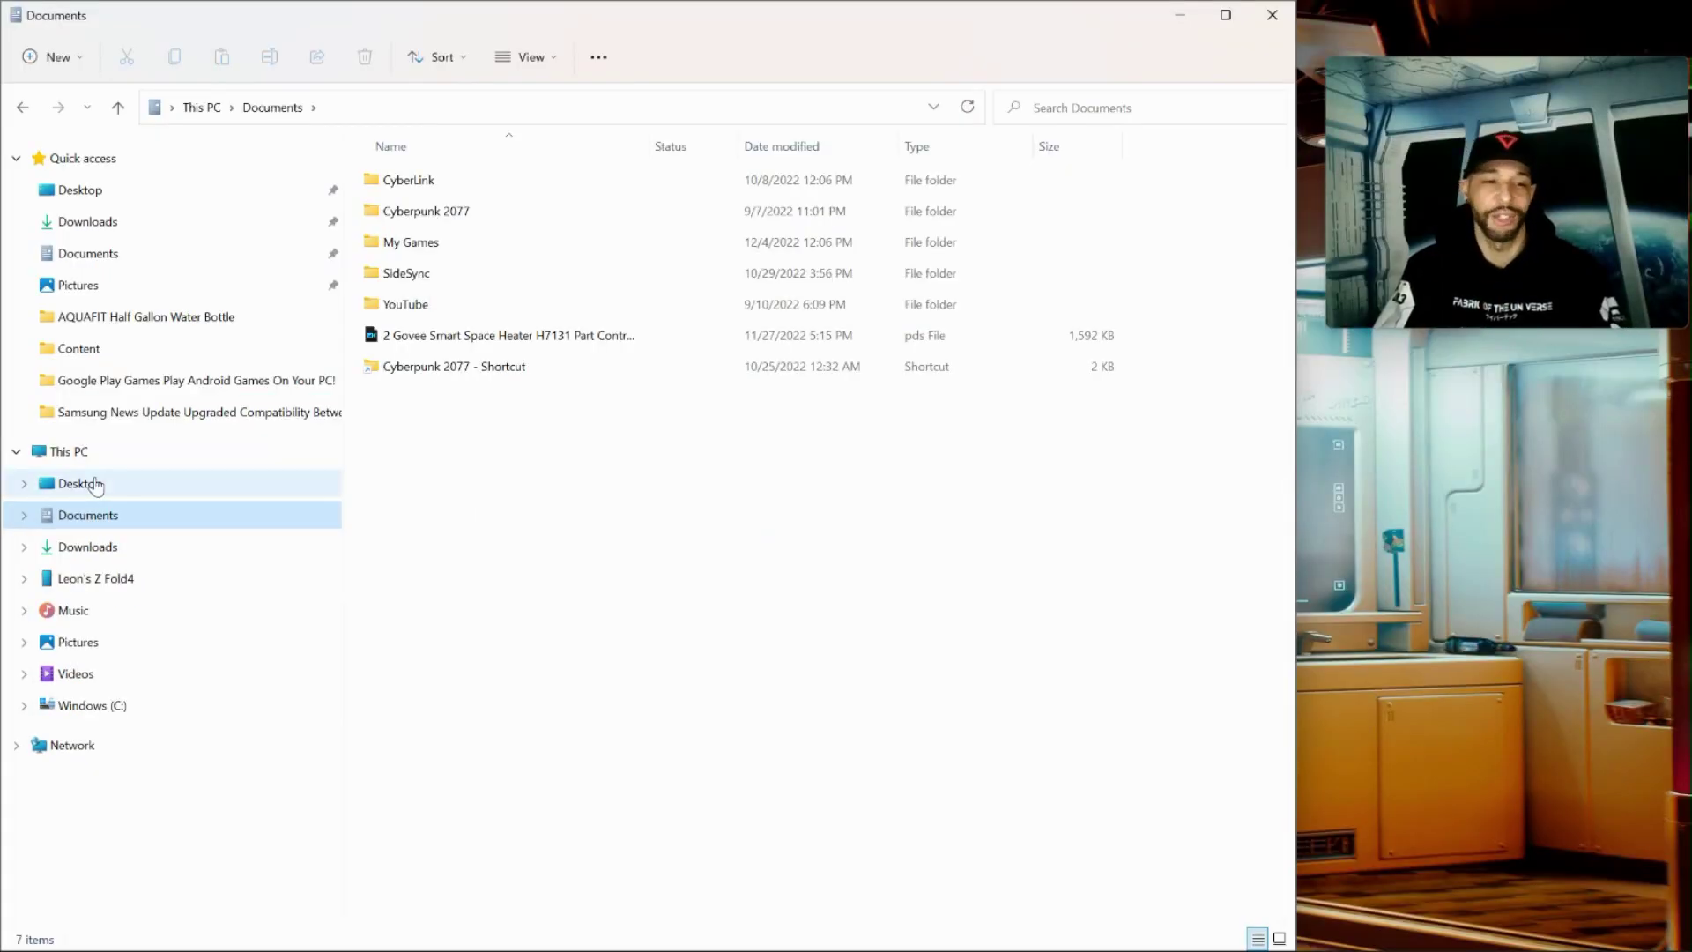
left_click(82, 582)
double_click(445, 185)
double_click(702, 223)
double_click(683, 164)
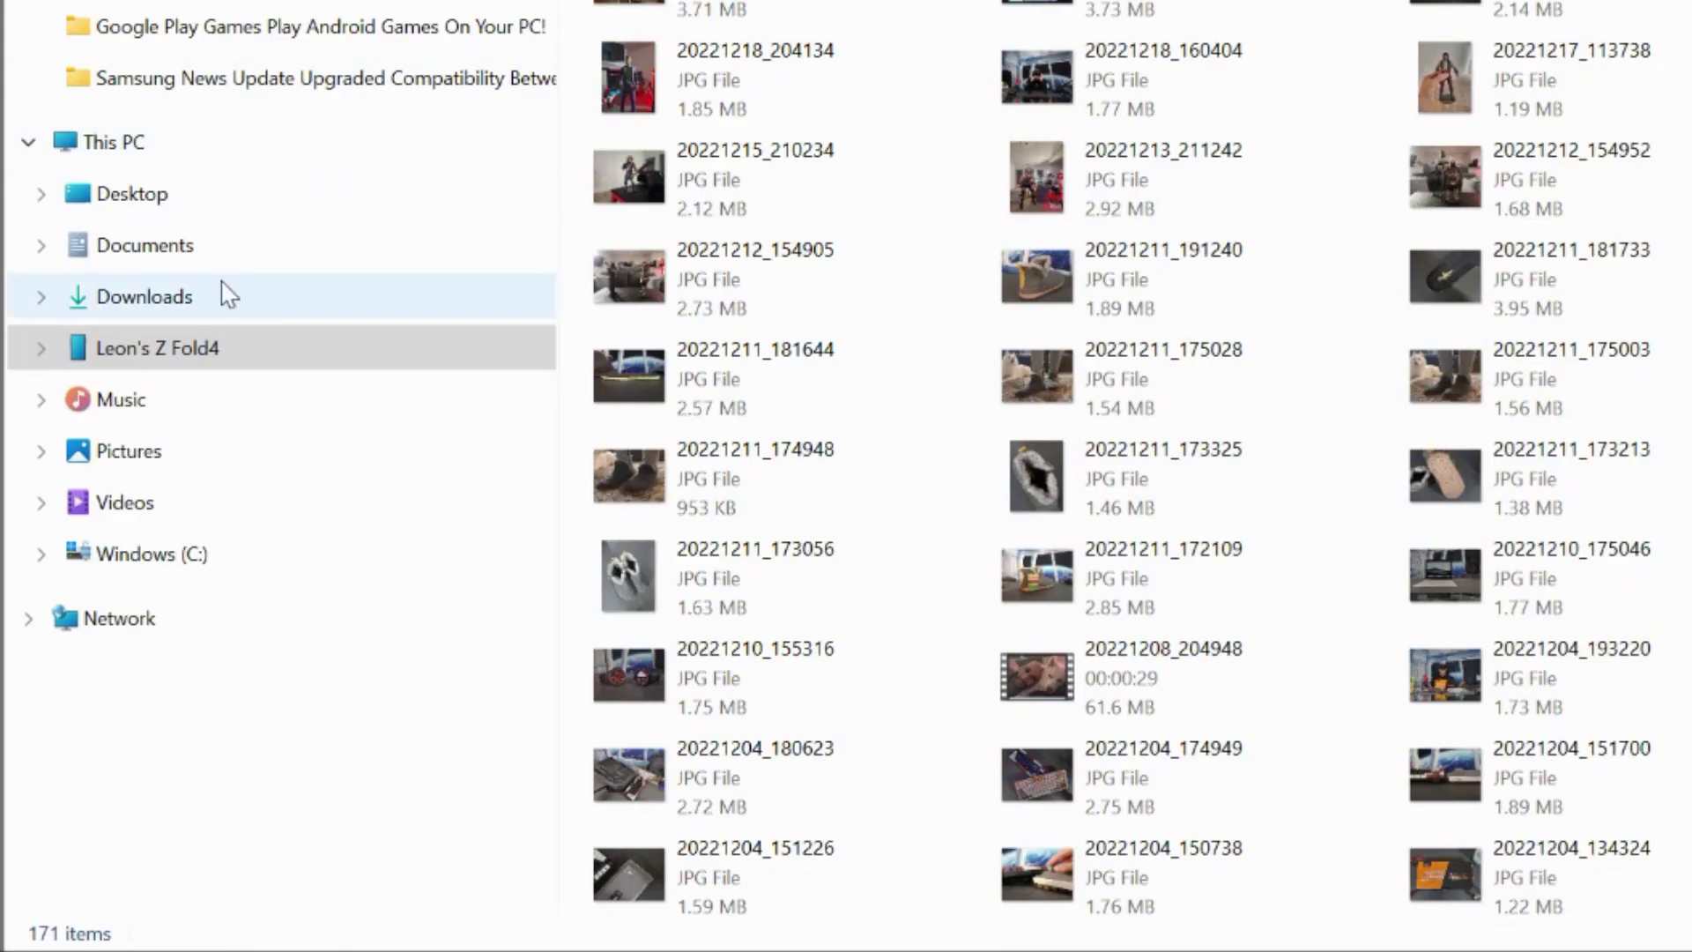
Expand Documents, YouTube, Content and 2023 in the folder tree while keeping the phone's Camera files open
left_click(42, 246)
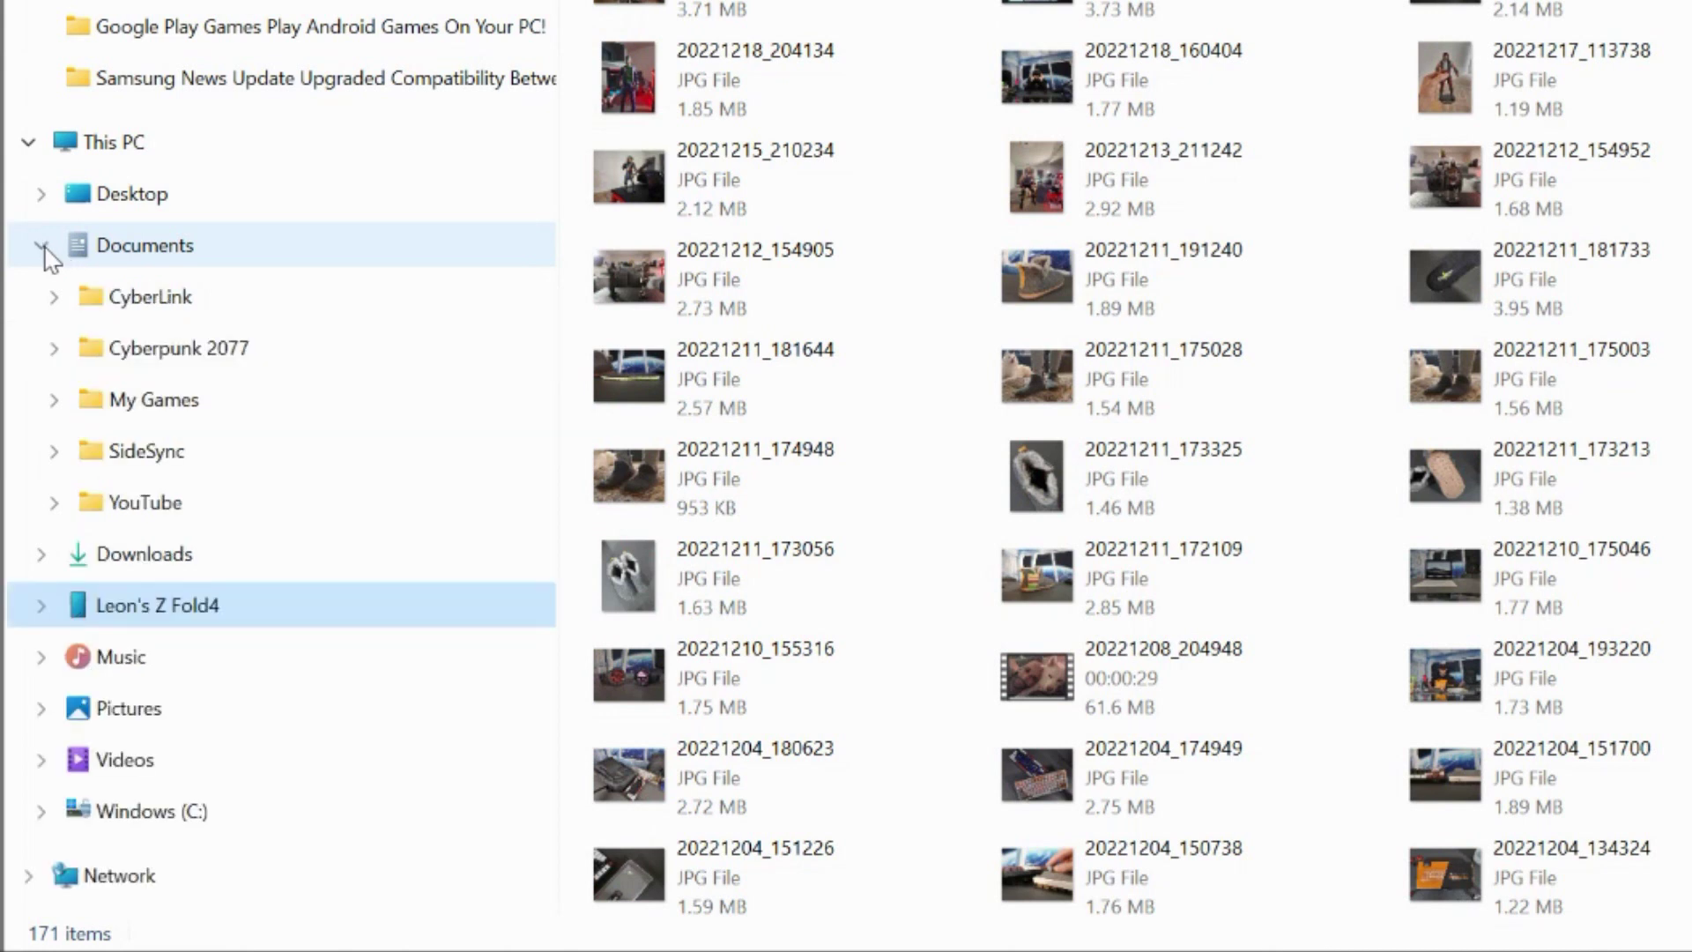
left_click(55, 503)
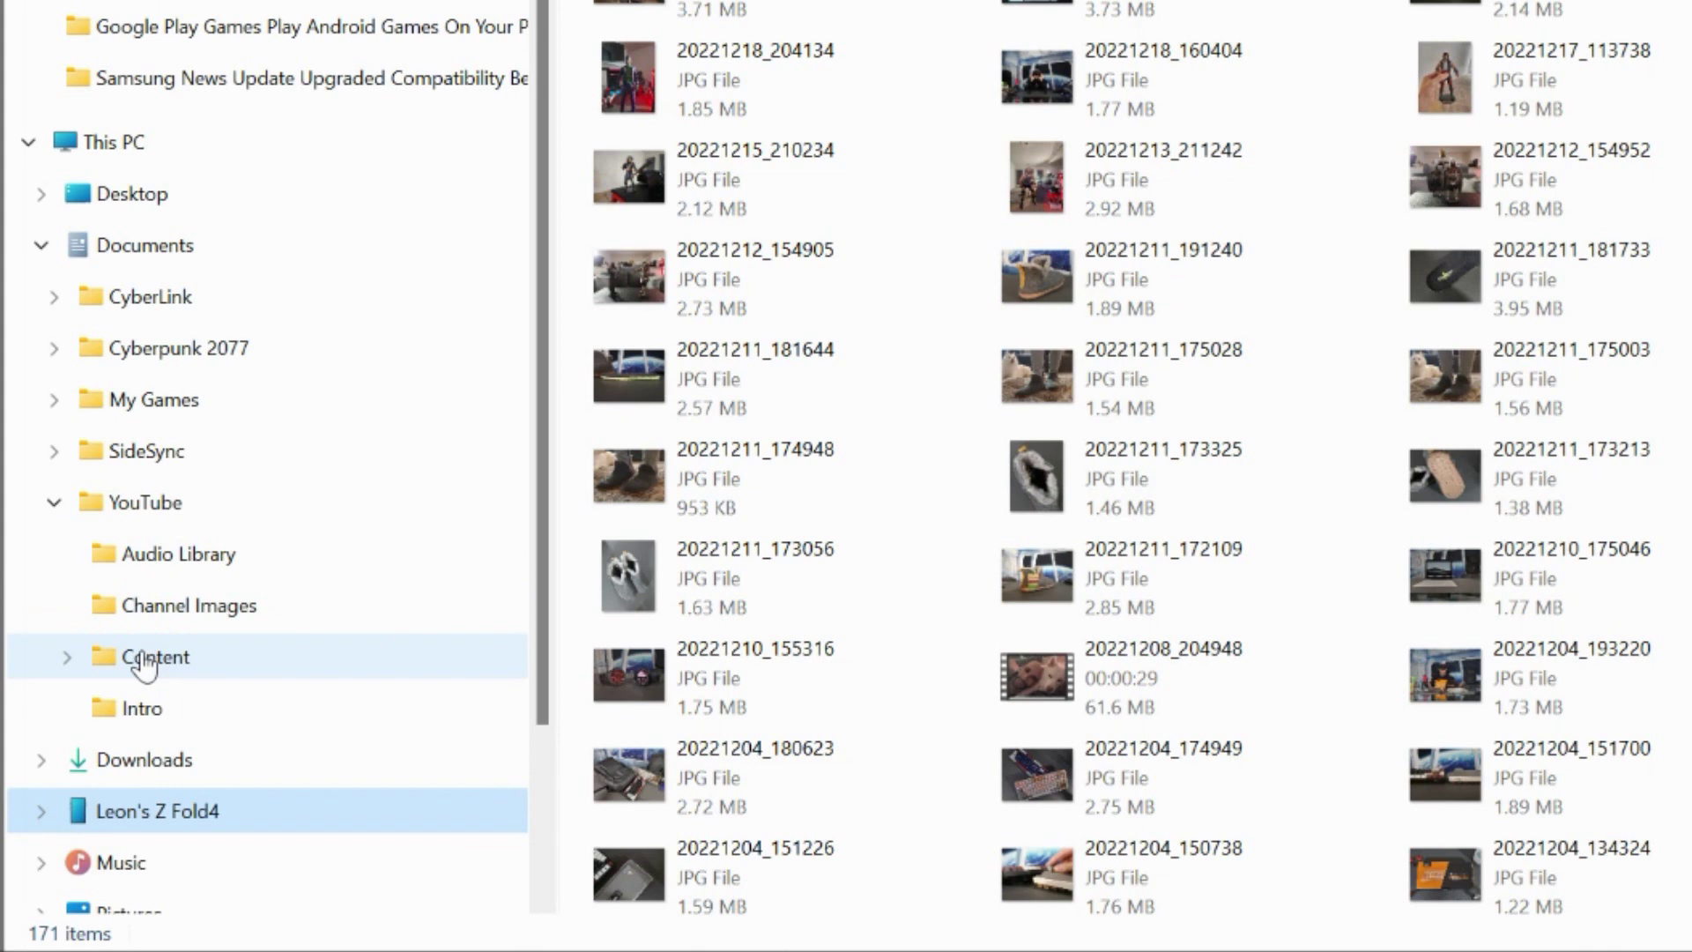
left_click(68, 657)
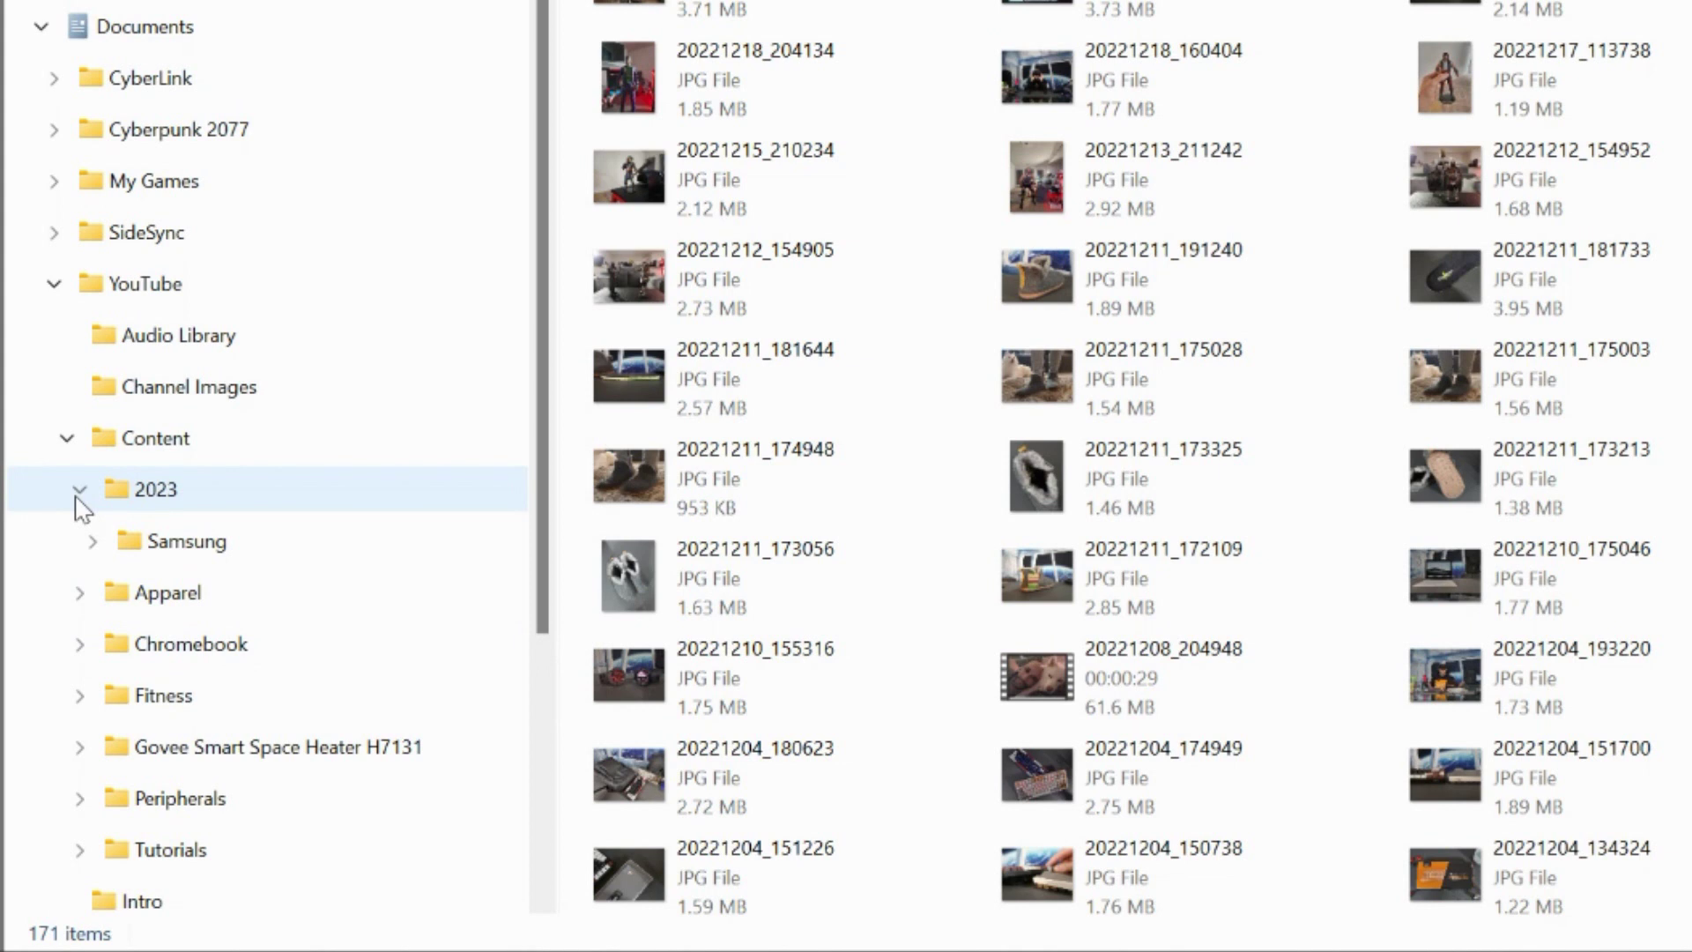
Create a new folder named Test inside the 2023 folder
right_click(152, 499)
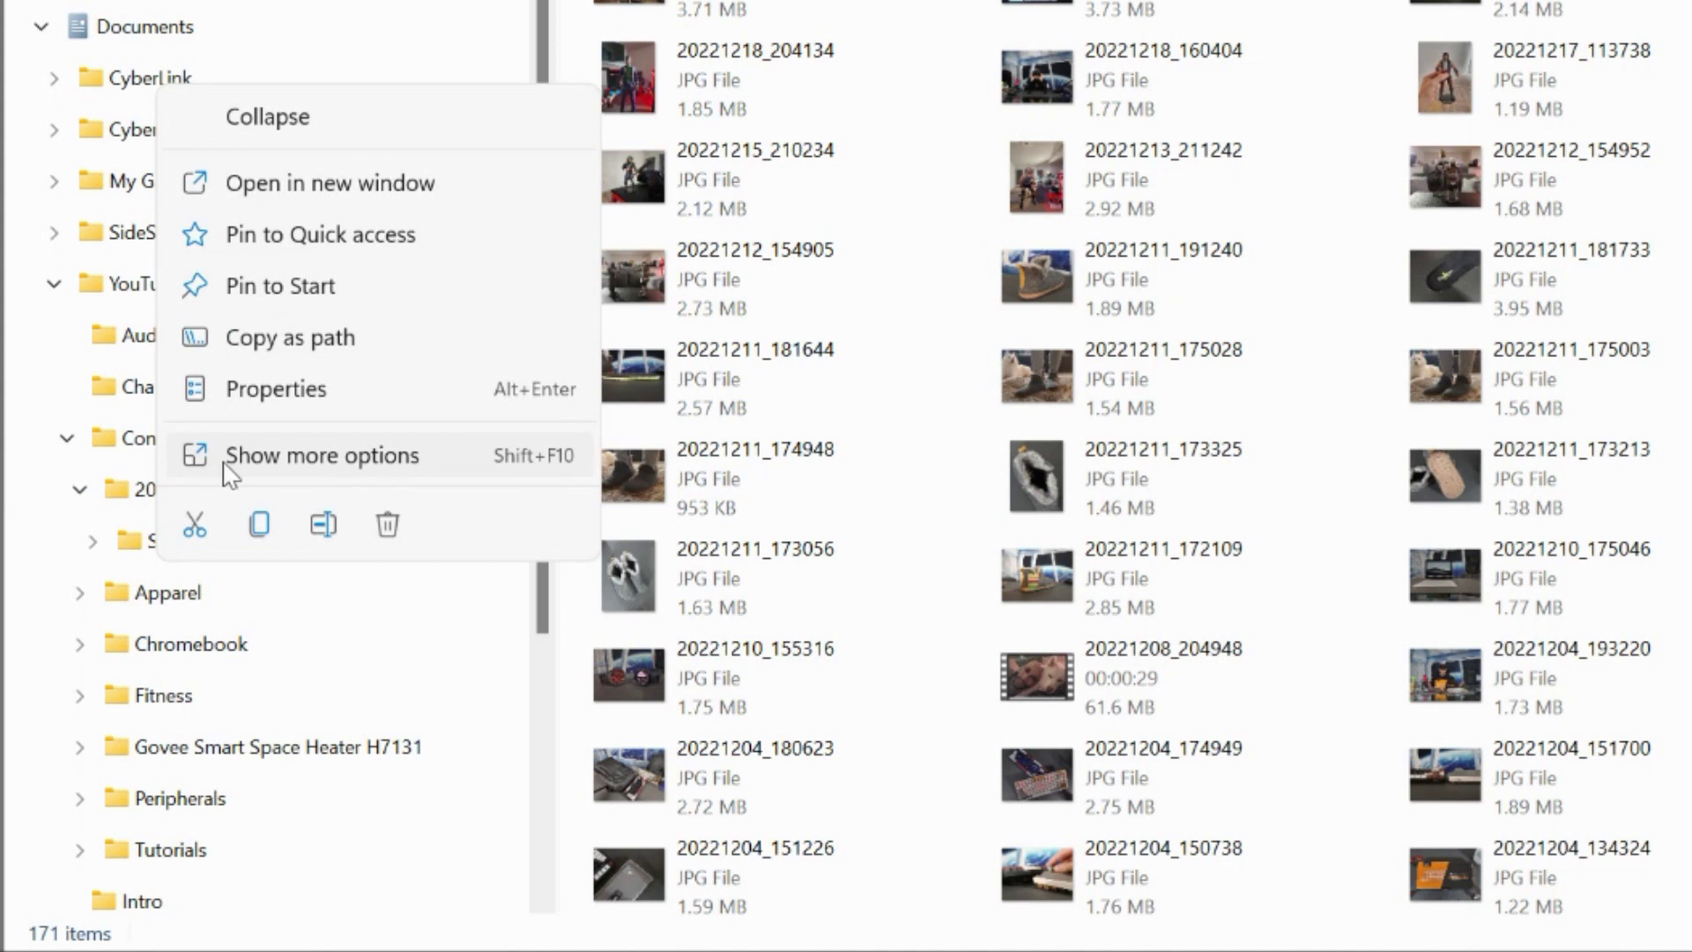
left_click(317, 469)
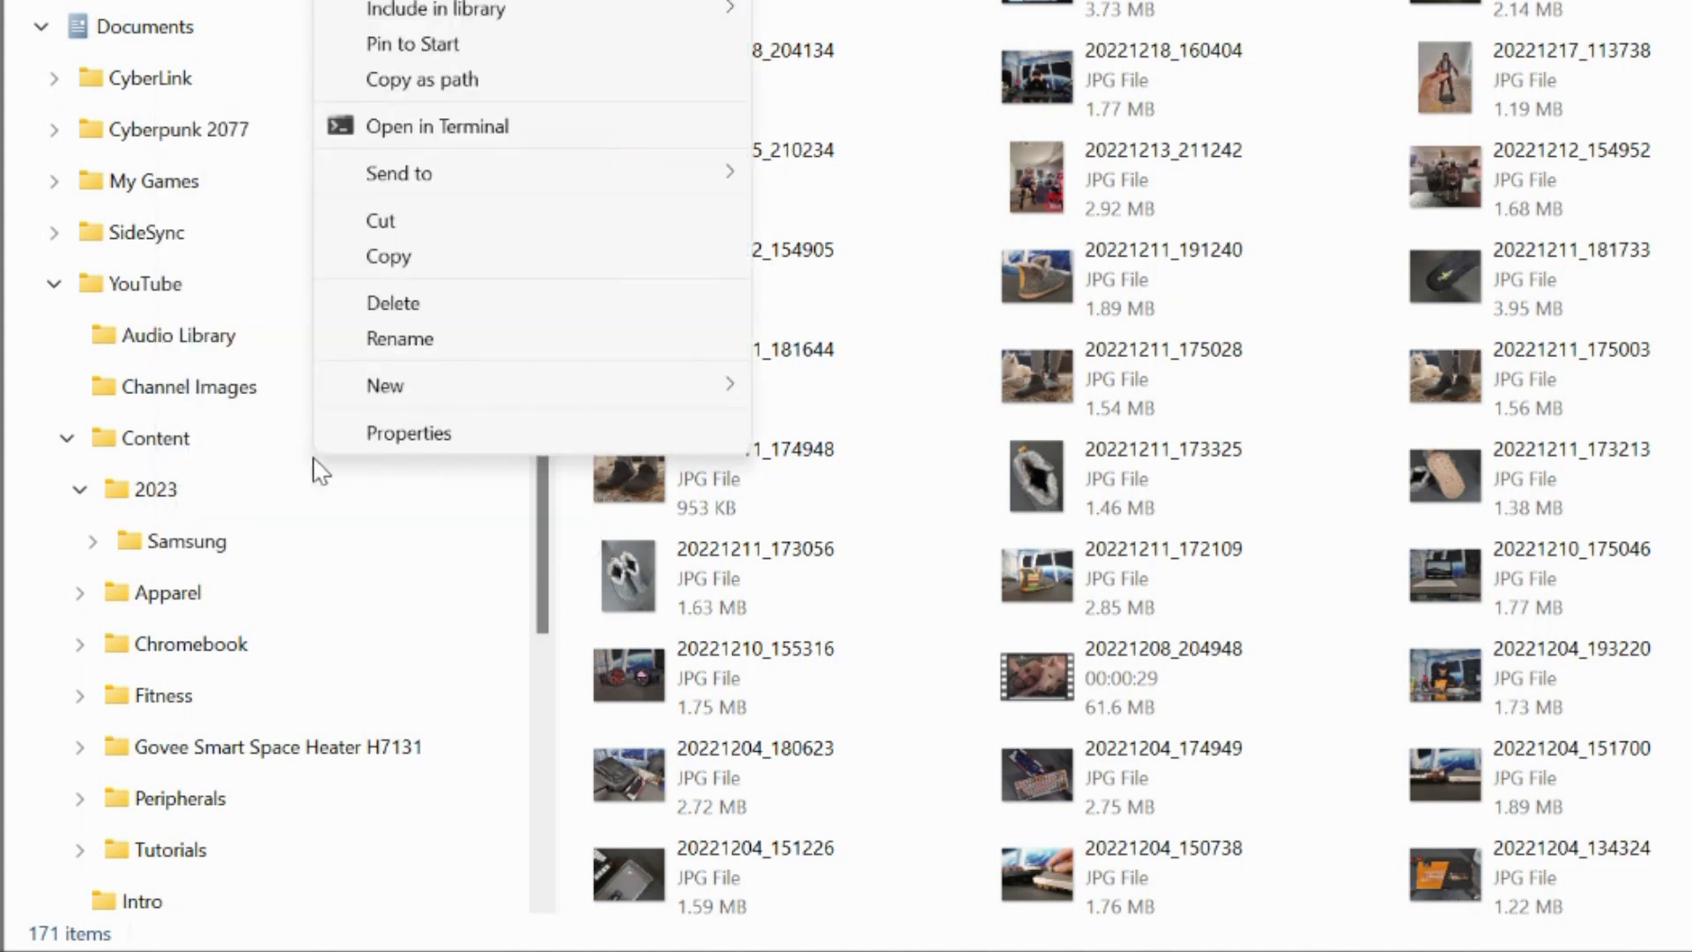
mouse_move(390, 398)
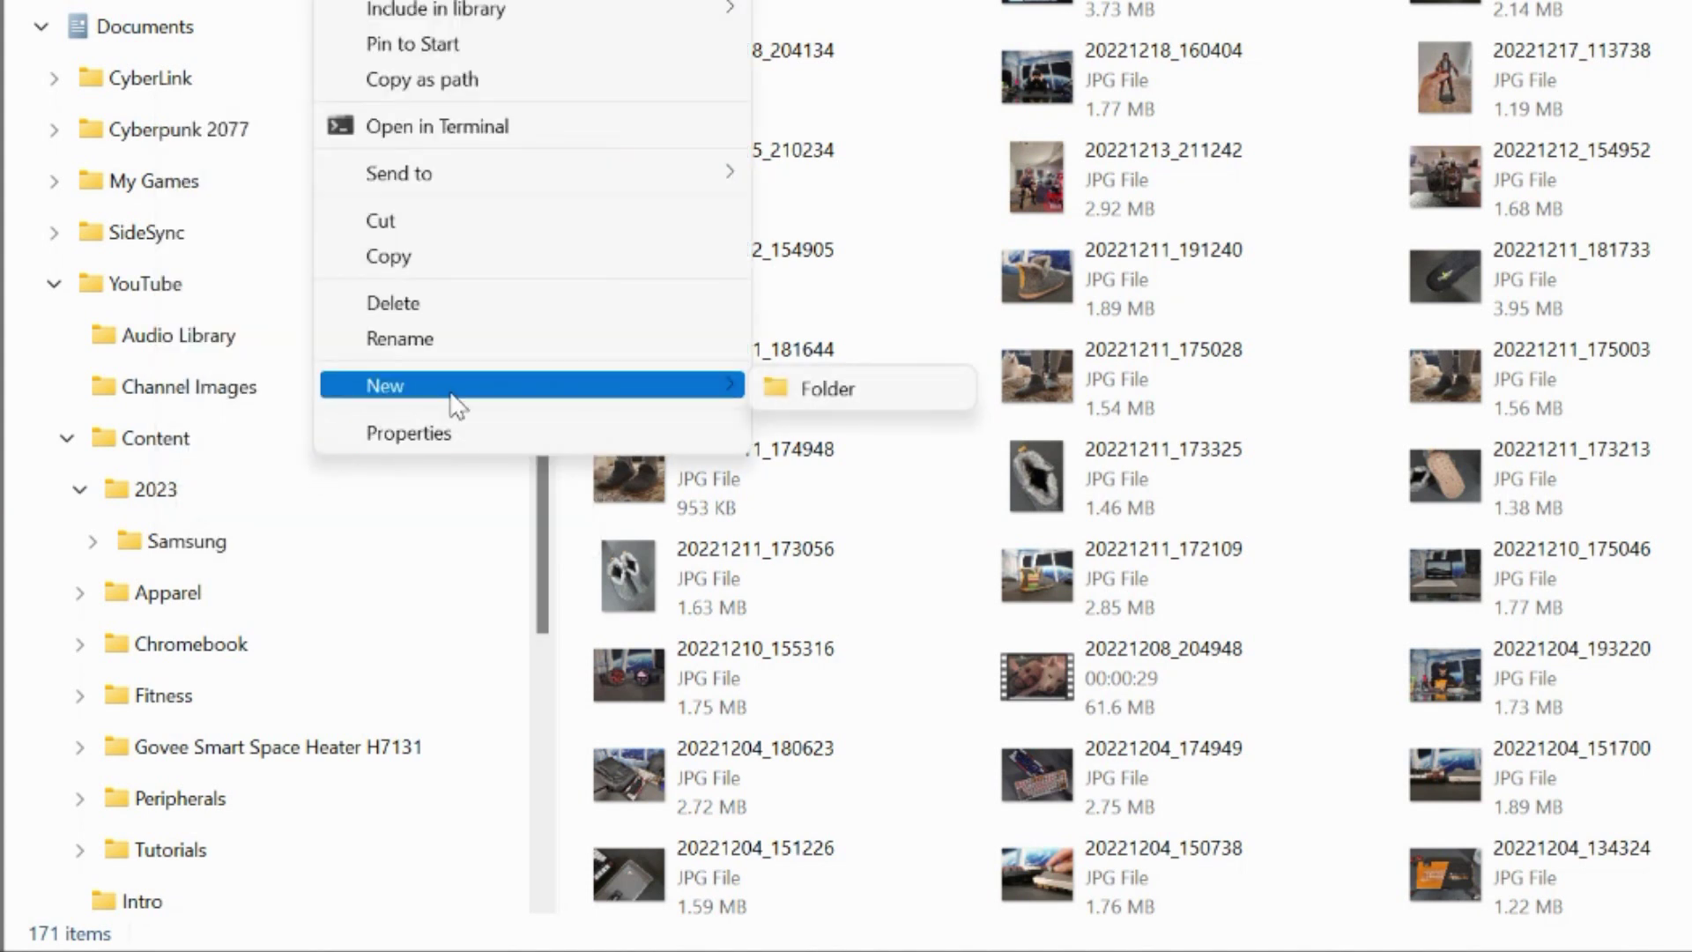
left_click(812, 388)
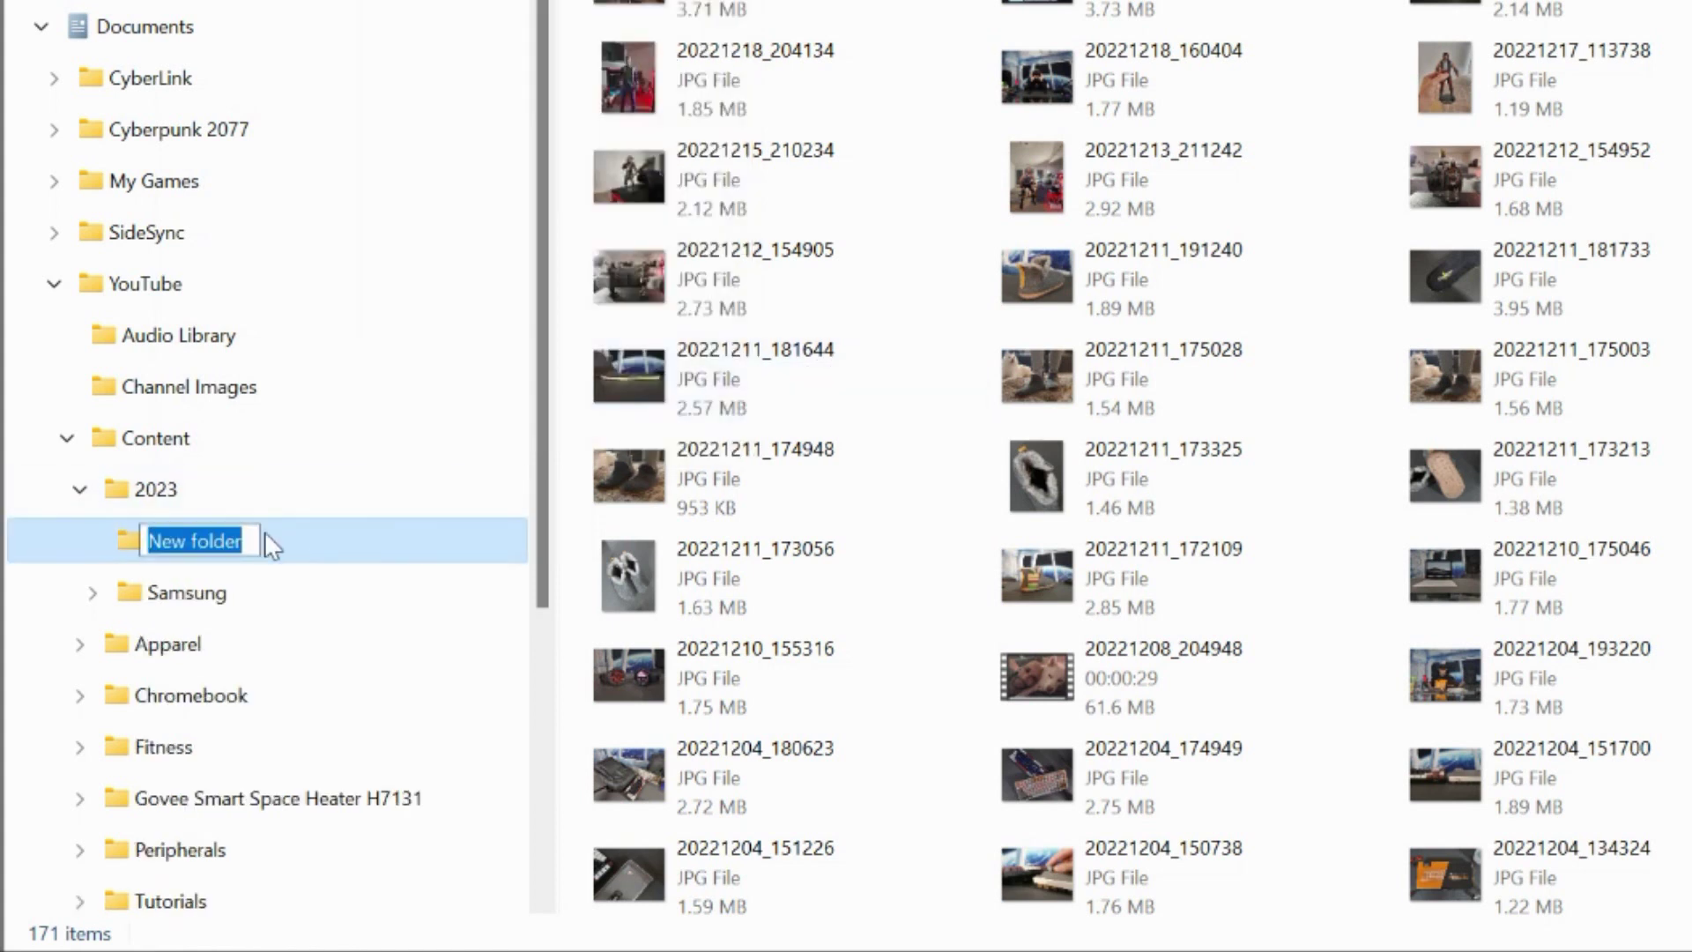
type("Test")
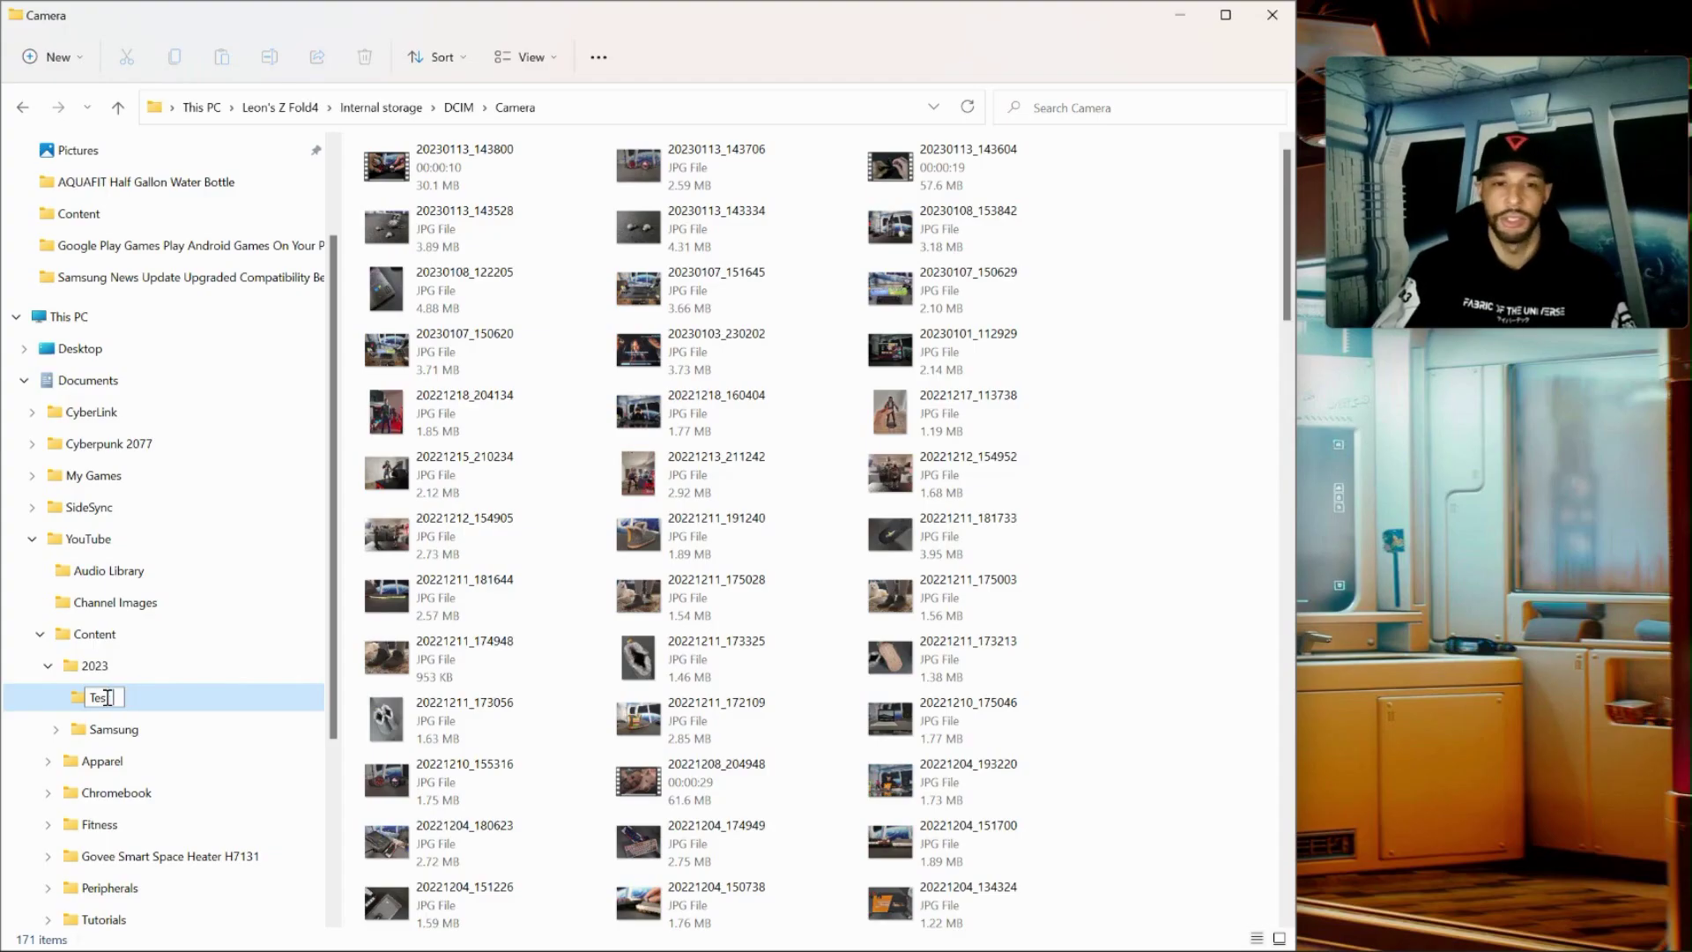
Copy the files 20230113_143800, 20230113_143706 and 20230113_143604 from the phone's Camera folder into the Test folder
left_click(481, 164)
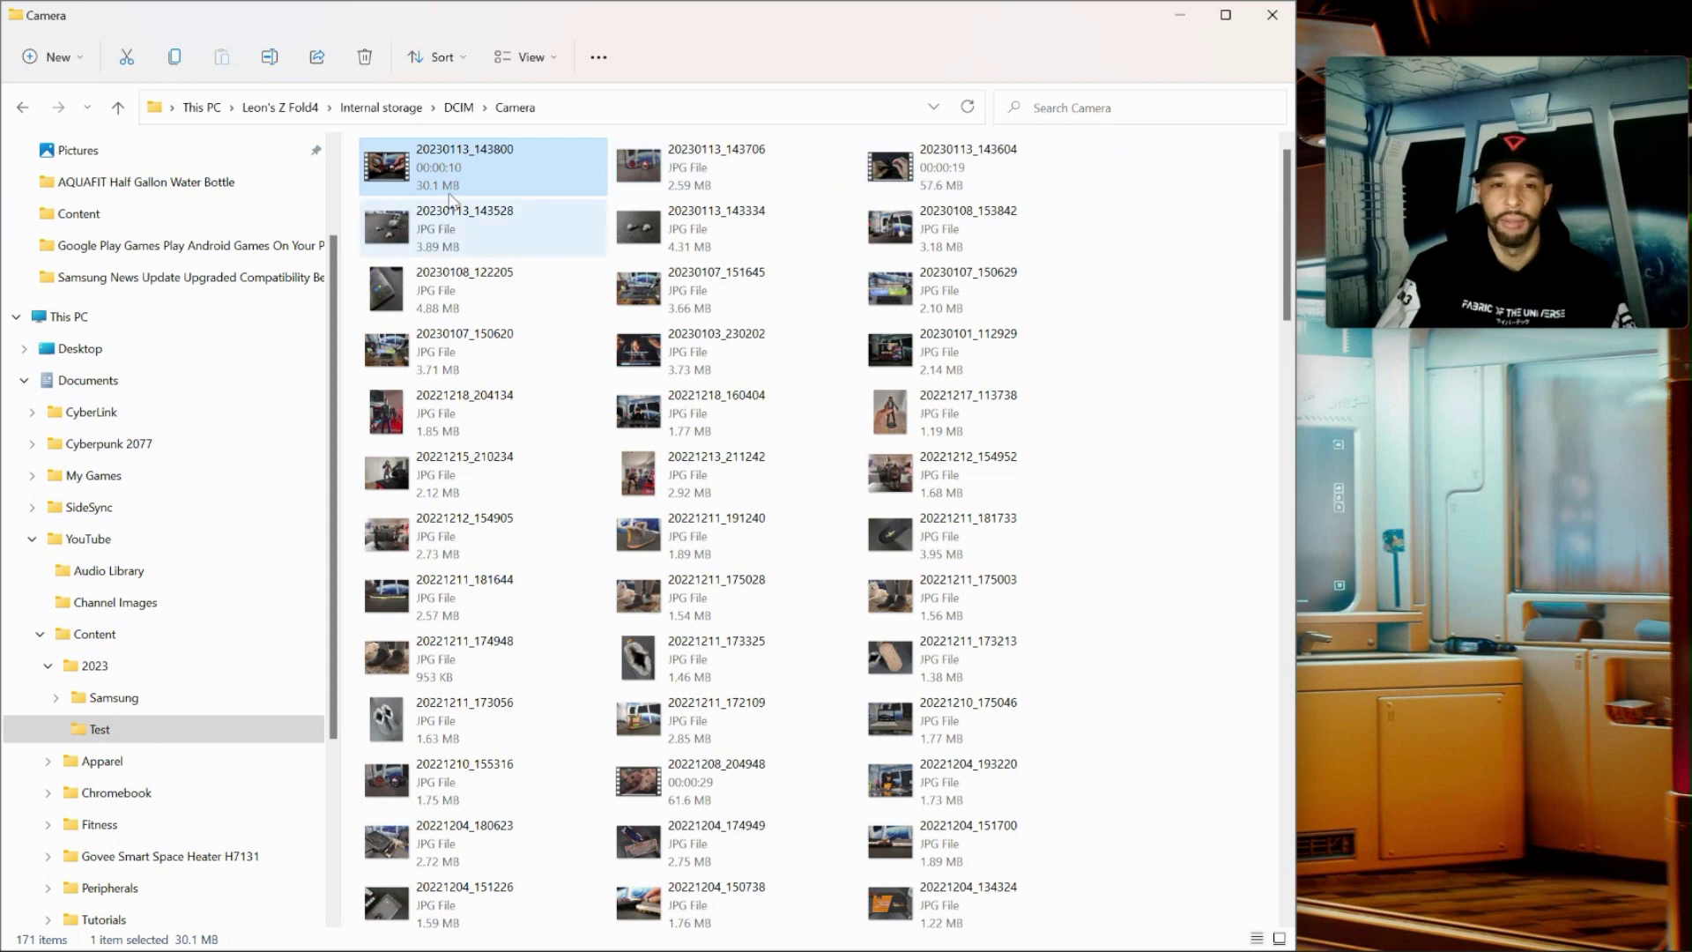
left_click(702, 189, "ctrl")
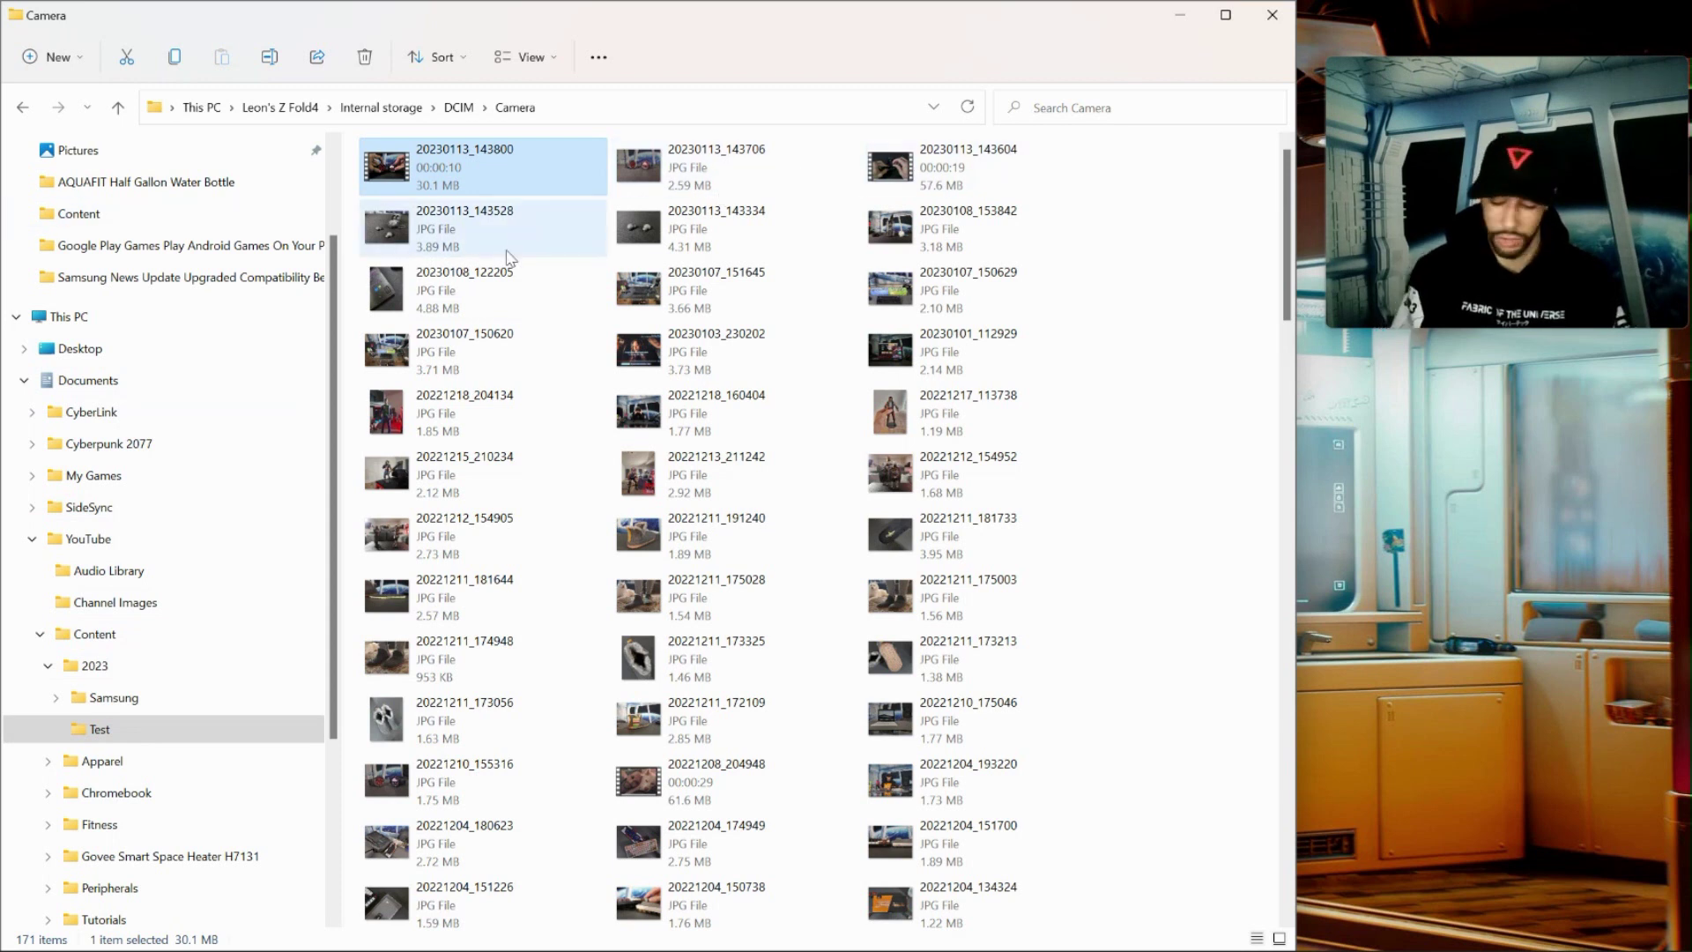
key("ctrl+shift+Right")
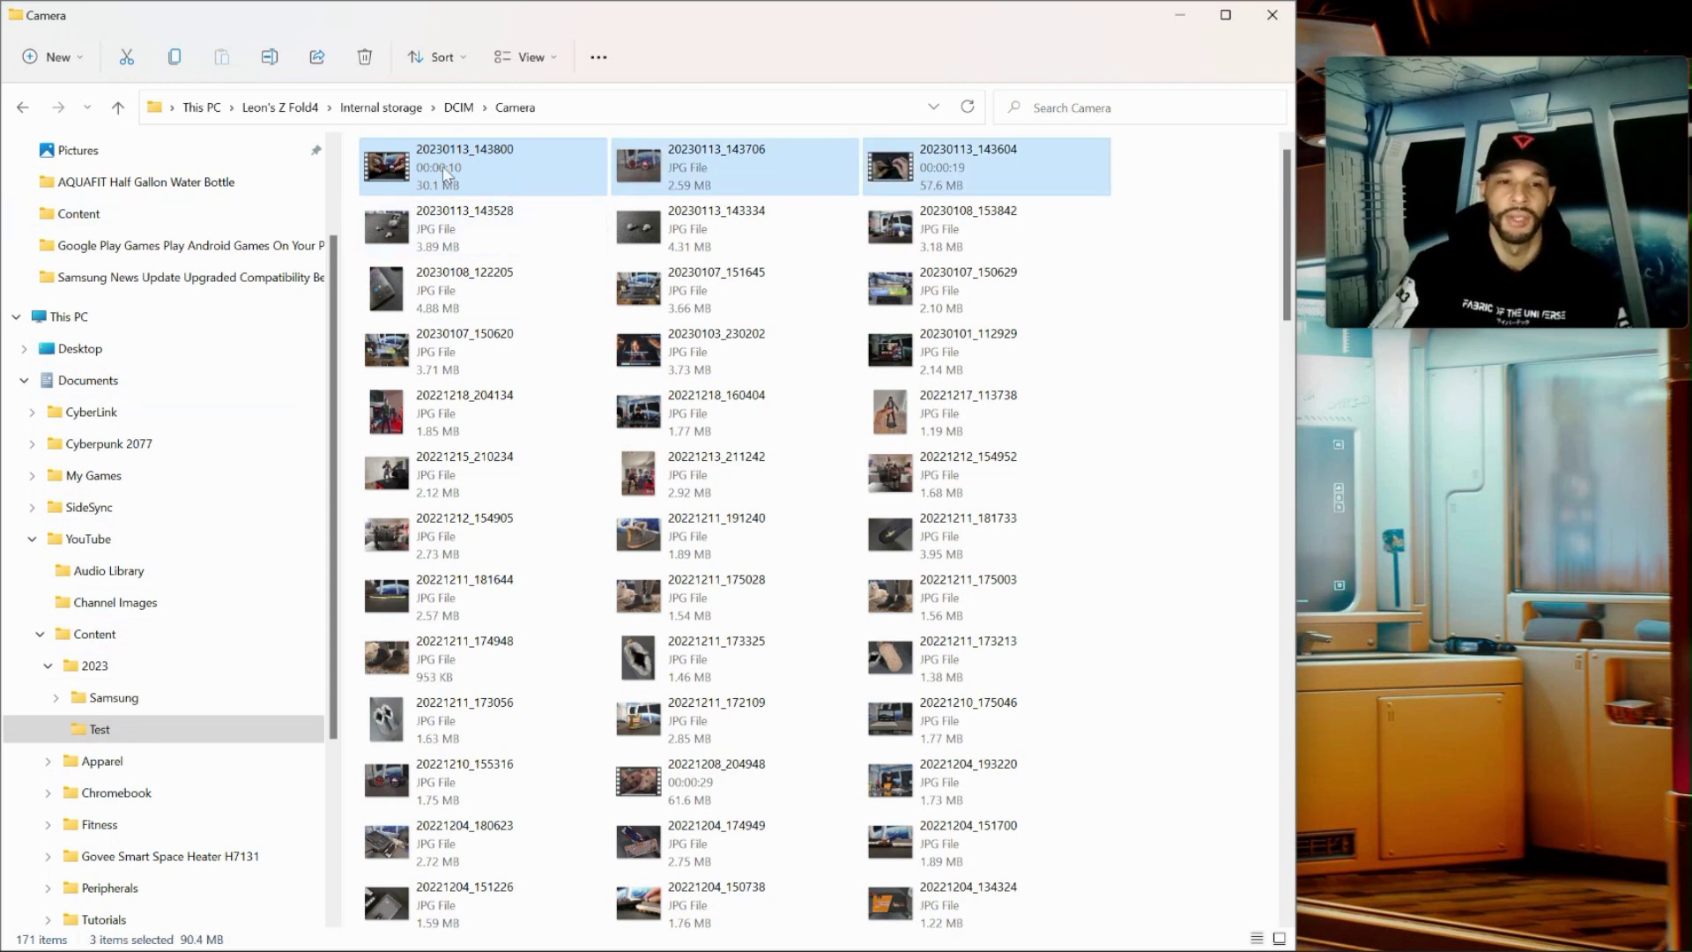
left_click_drag(443, 166, 102, 733)
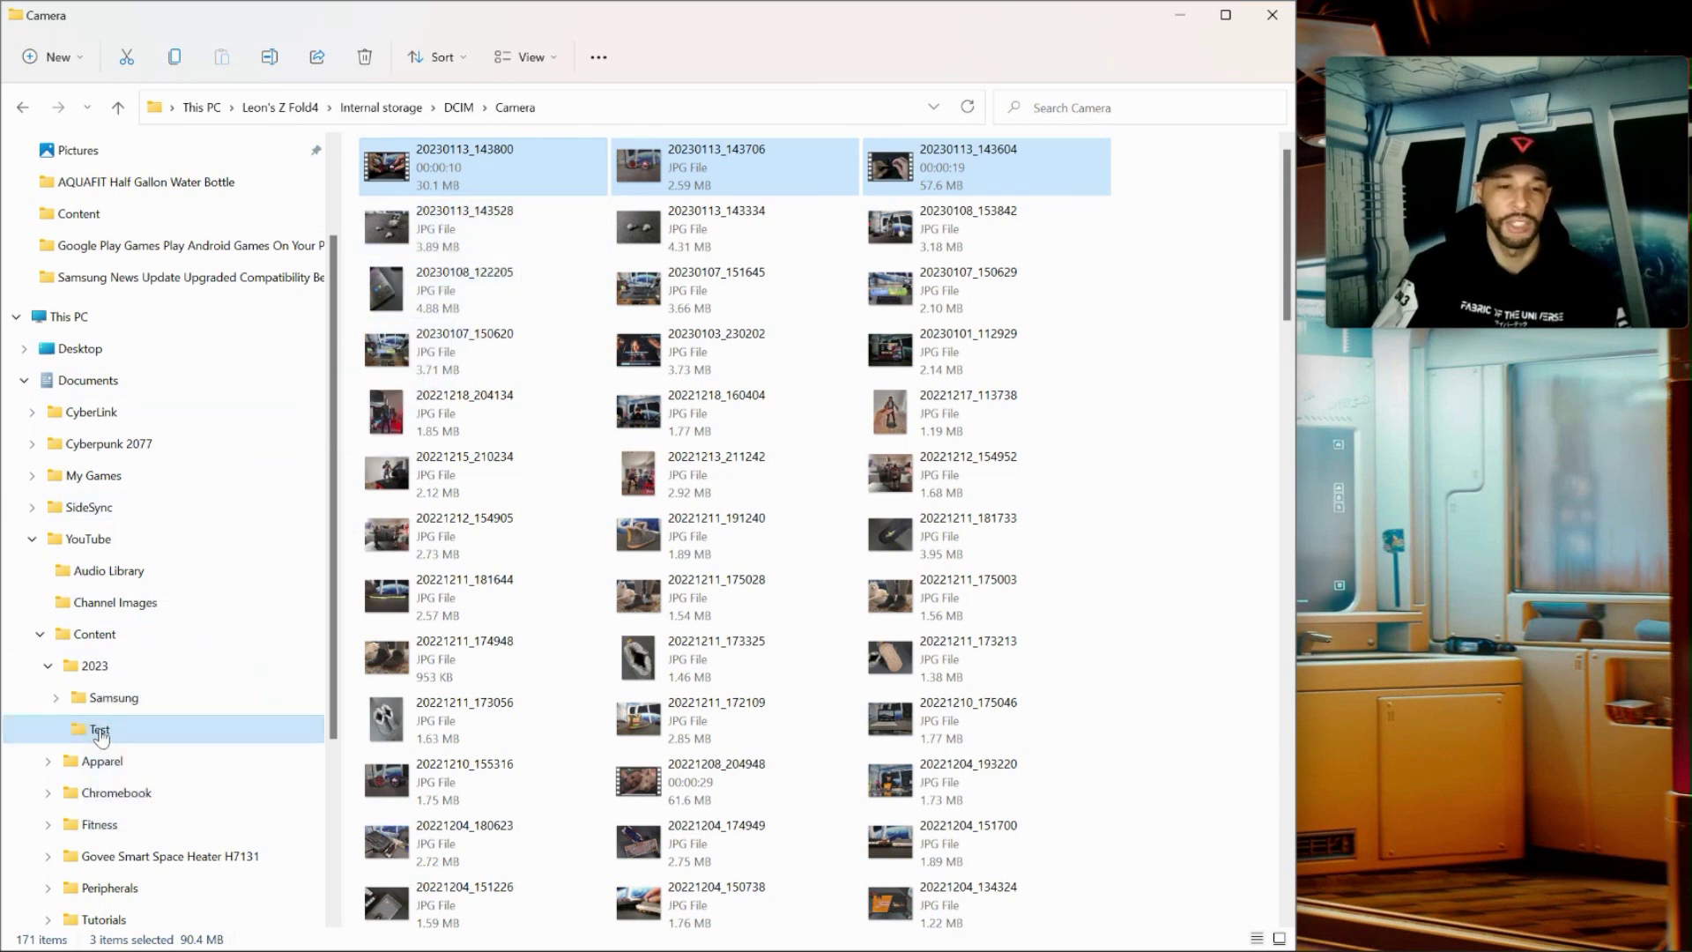
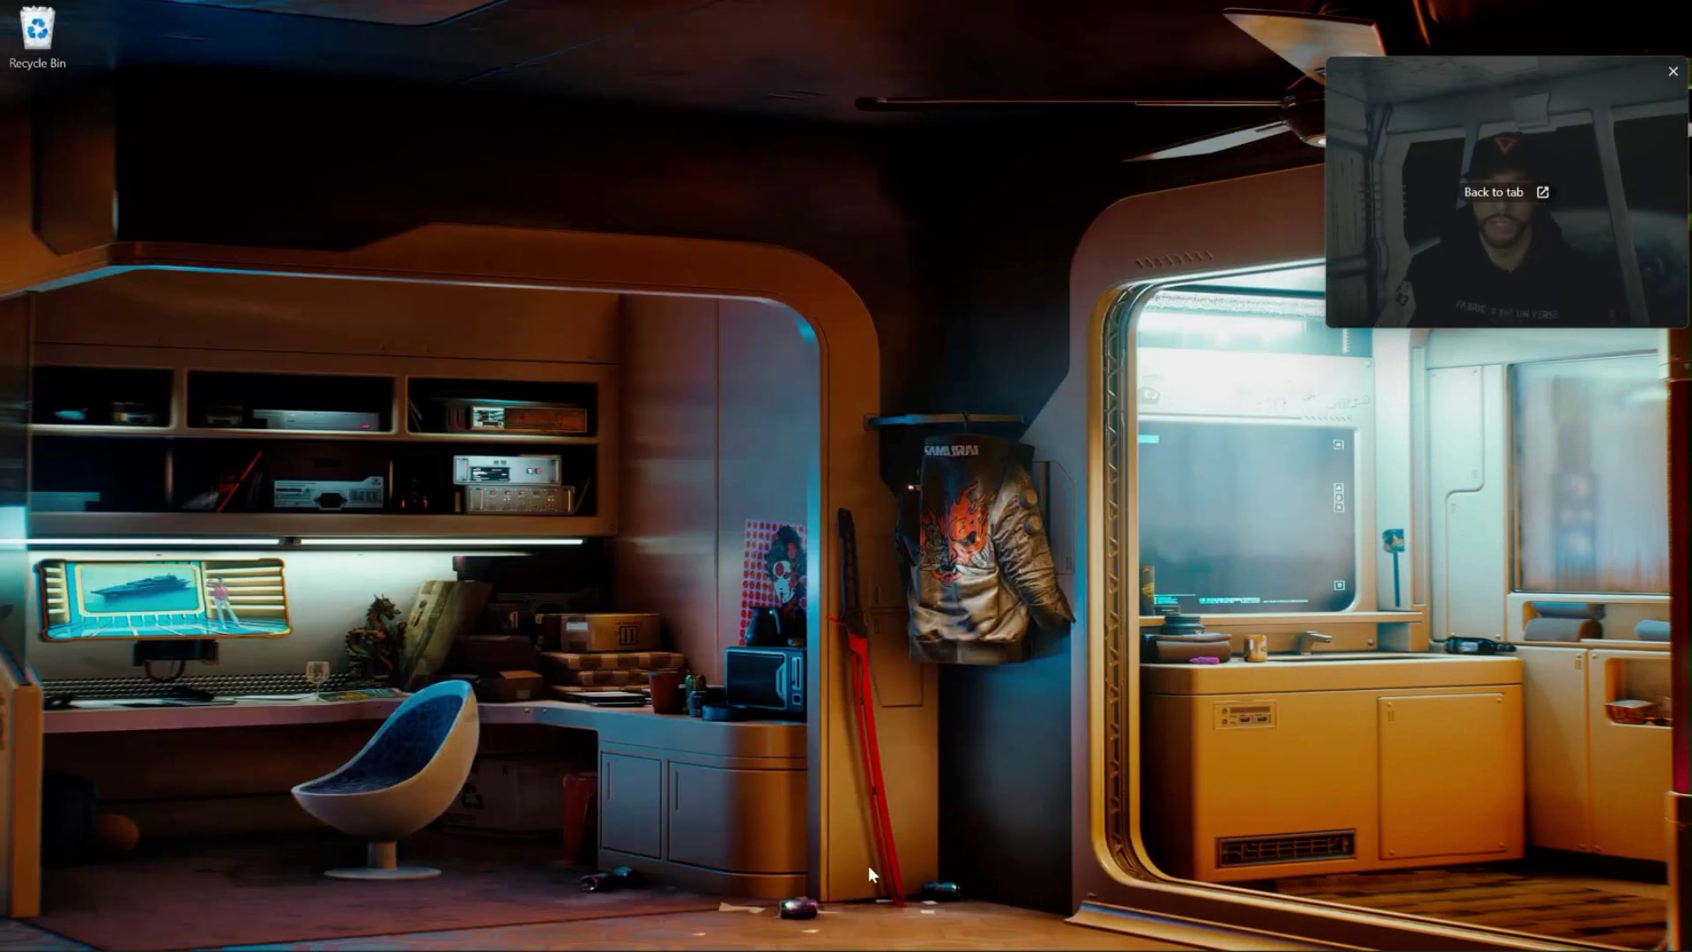
Switch to the CyberLink Application Manager from the desktop
mouse_move(869, 951)
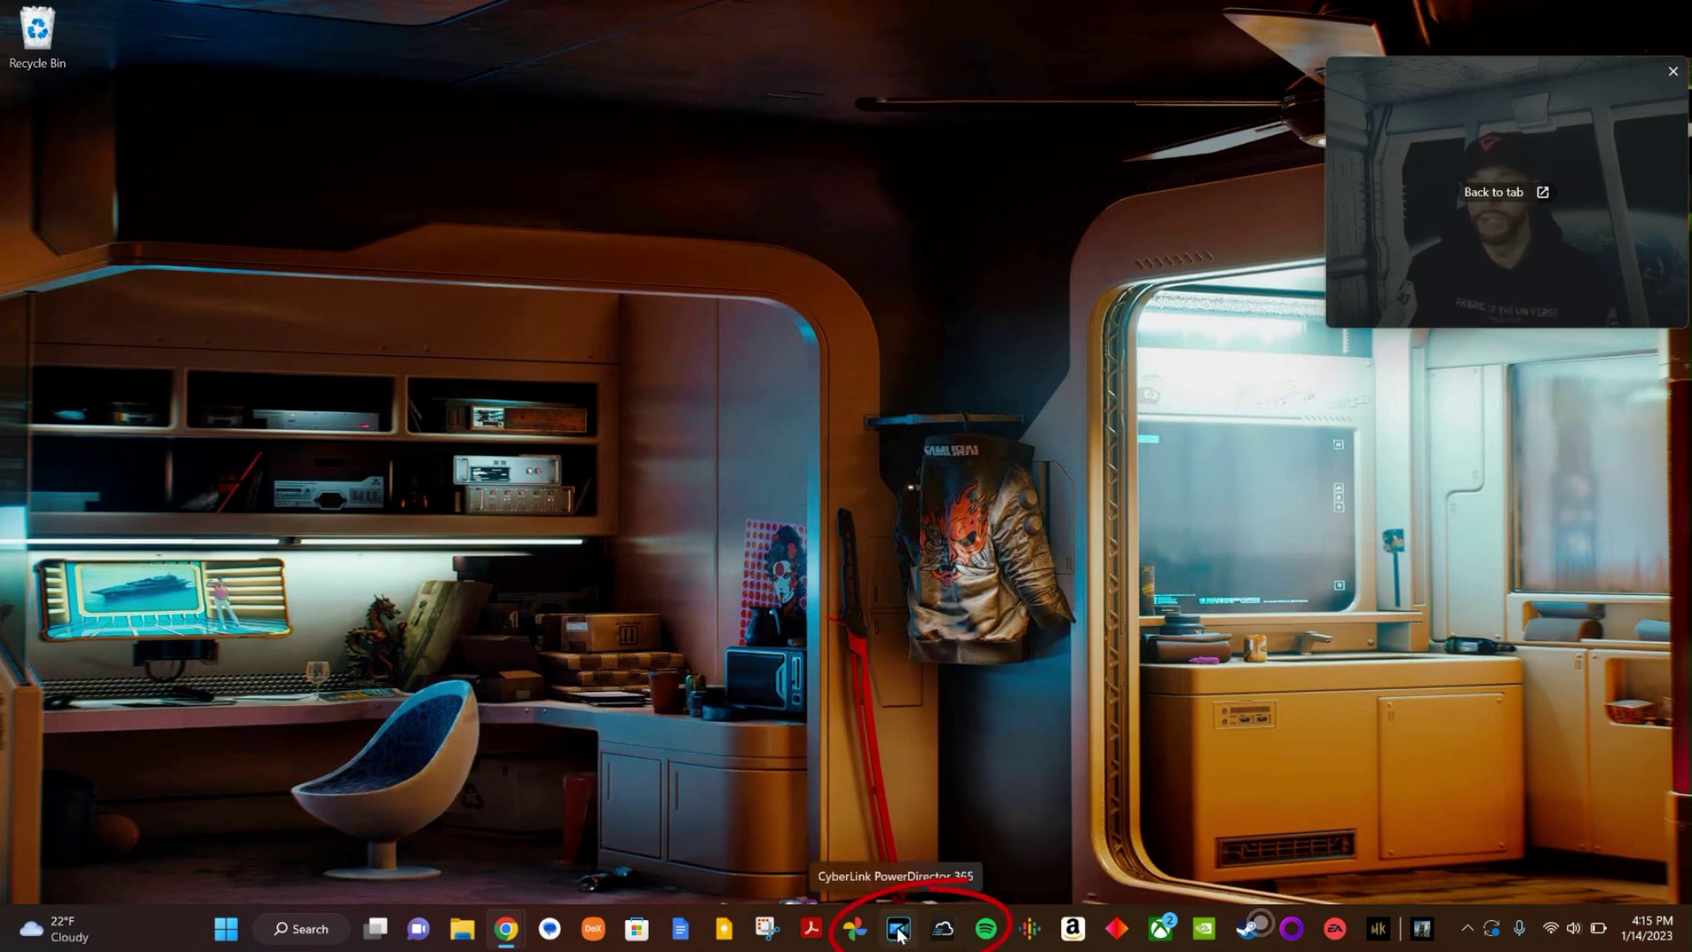
left_click(941, 931)
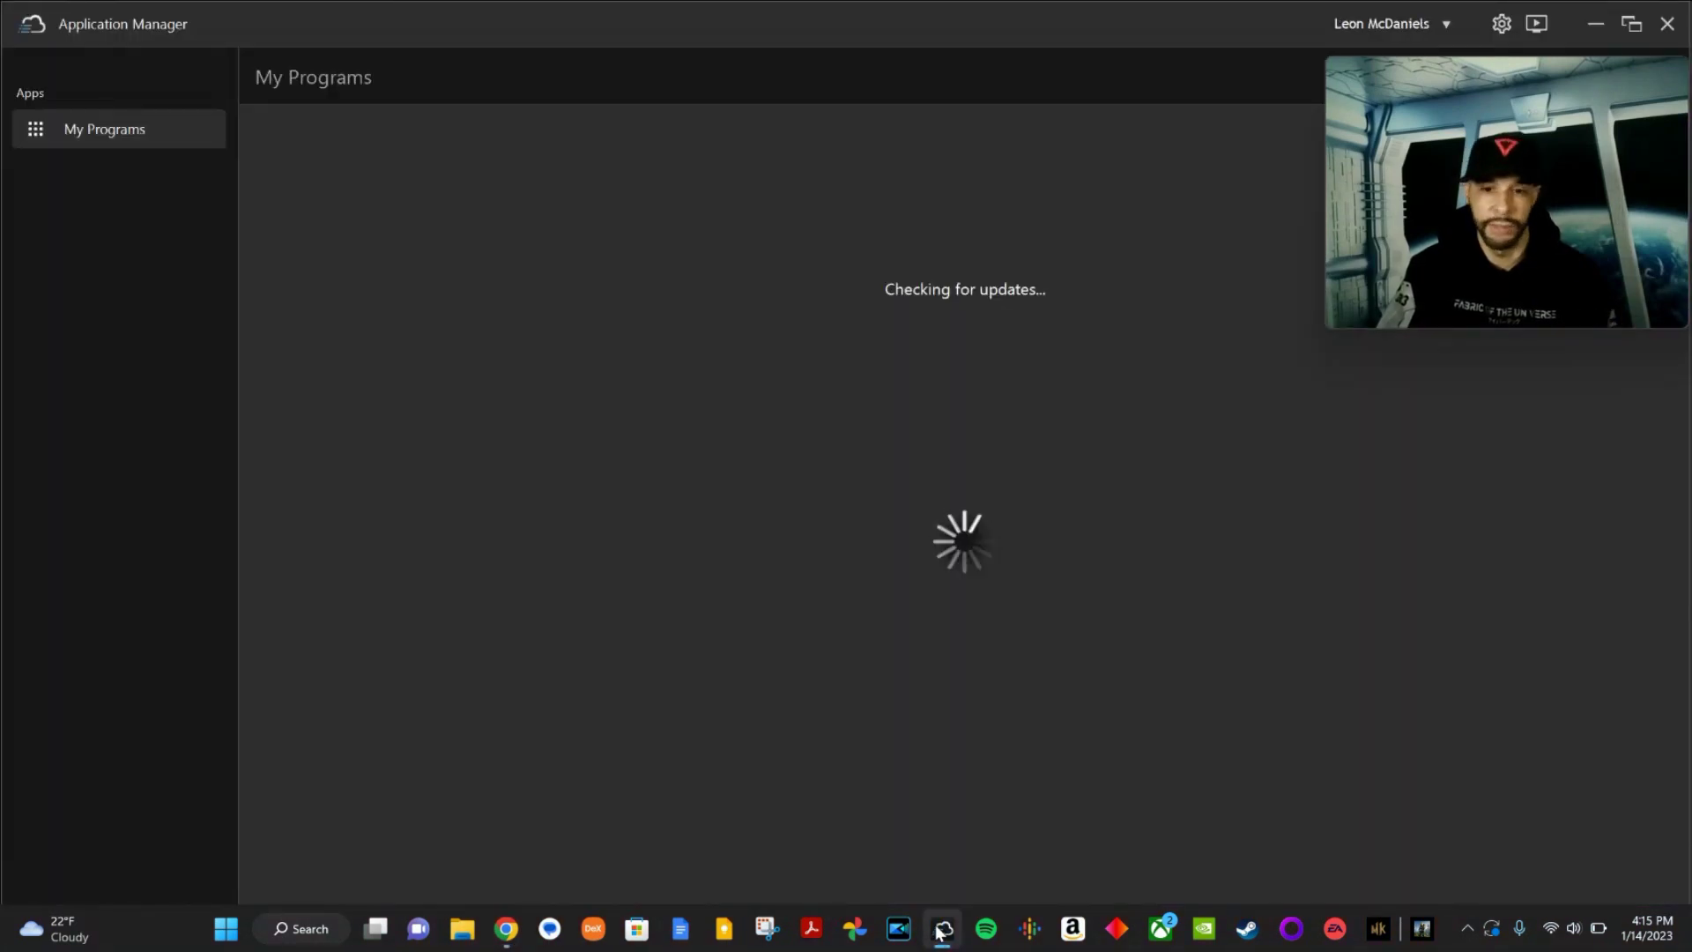
Minimize the Application Manager, launch PowerDirector 365 and enter its Timeline Video Editor
left_click_drag(1391, 114, 1362, 650)
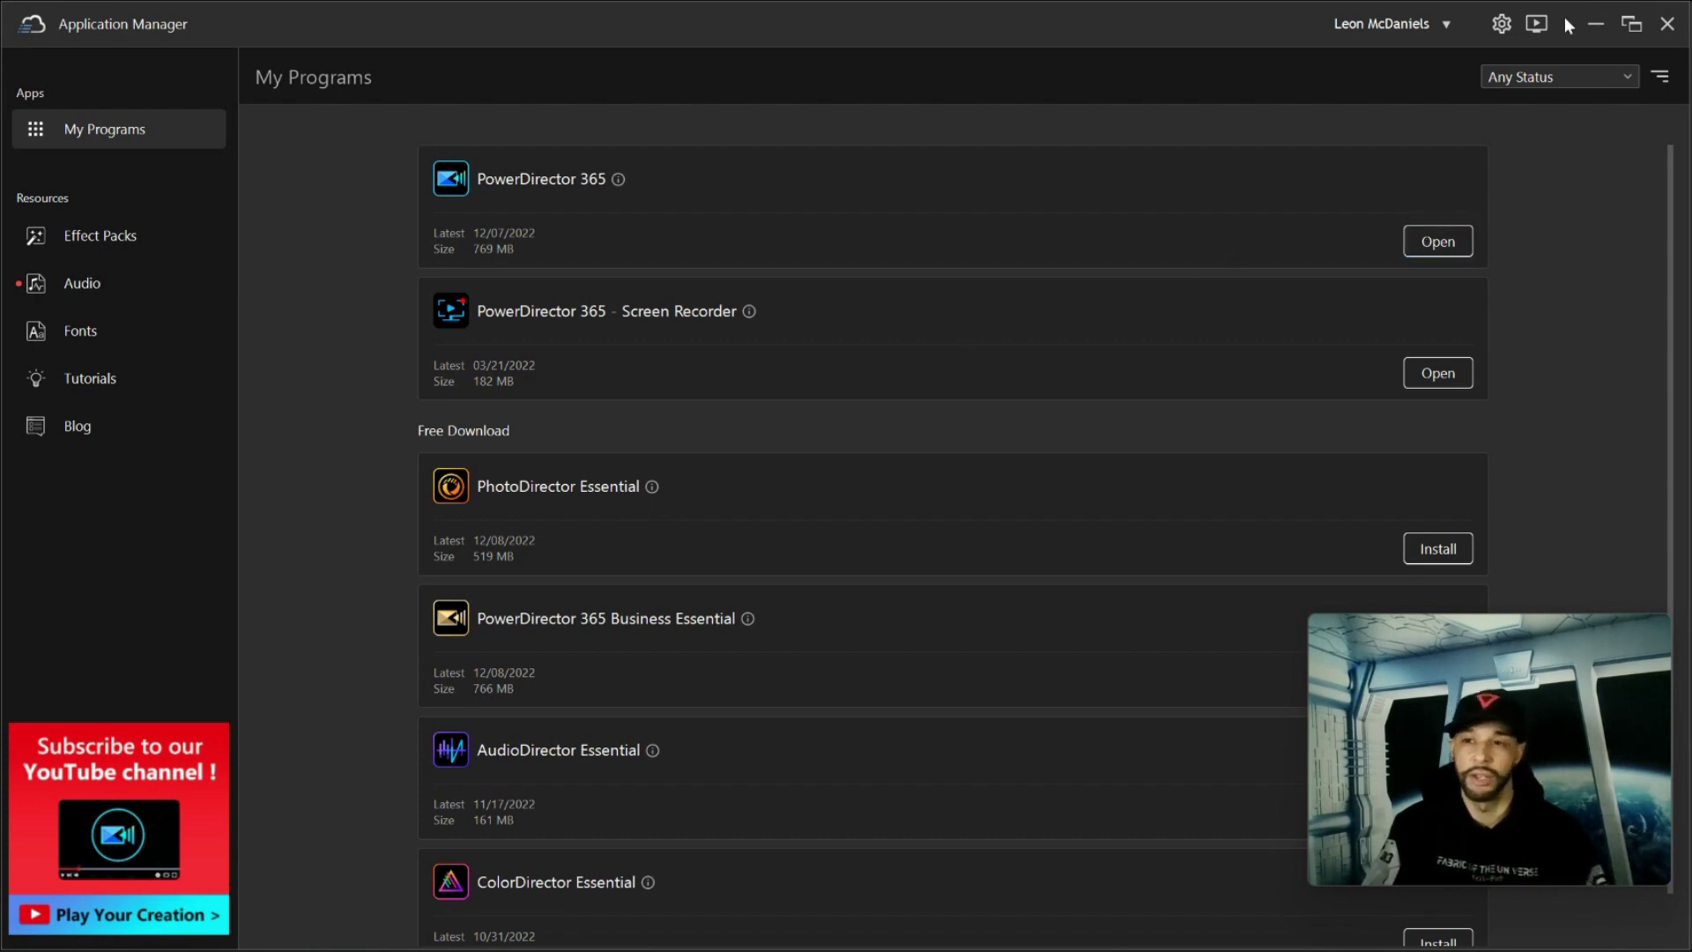
left_click(1593, 23)
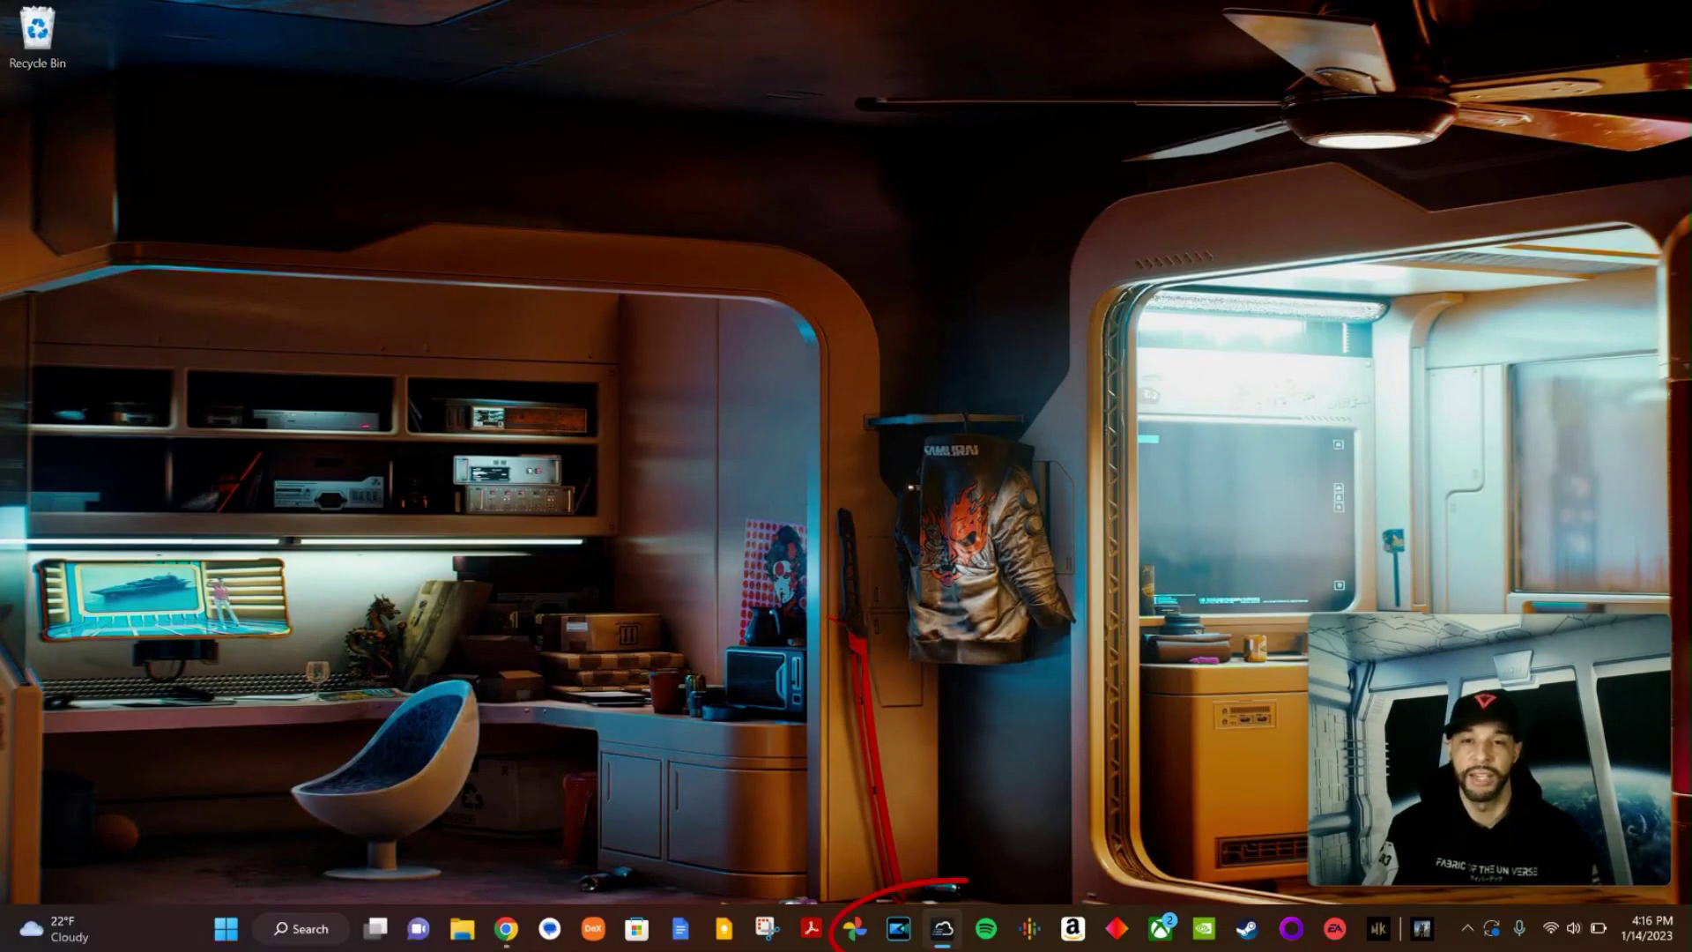
left_click(897, 931)
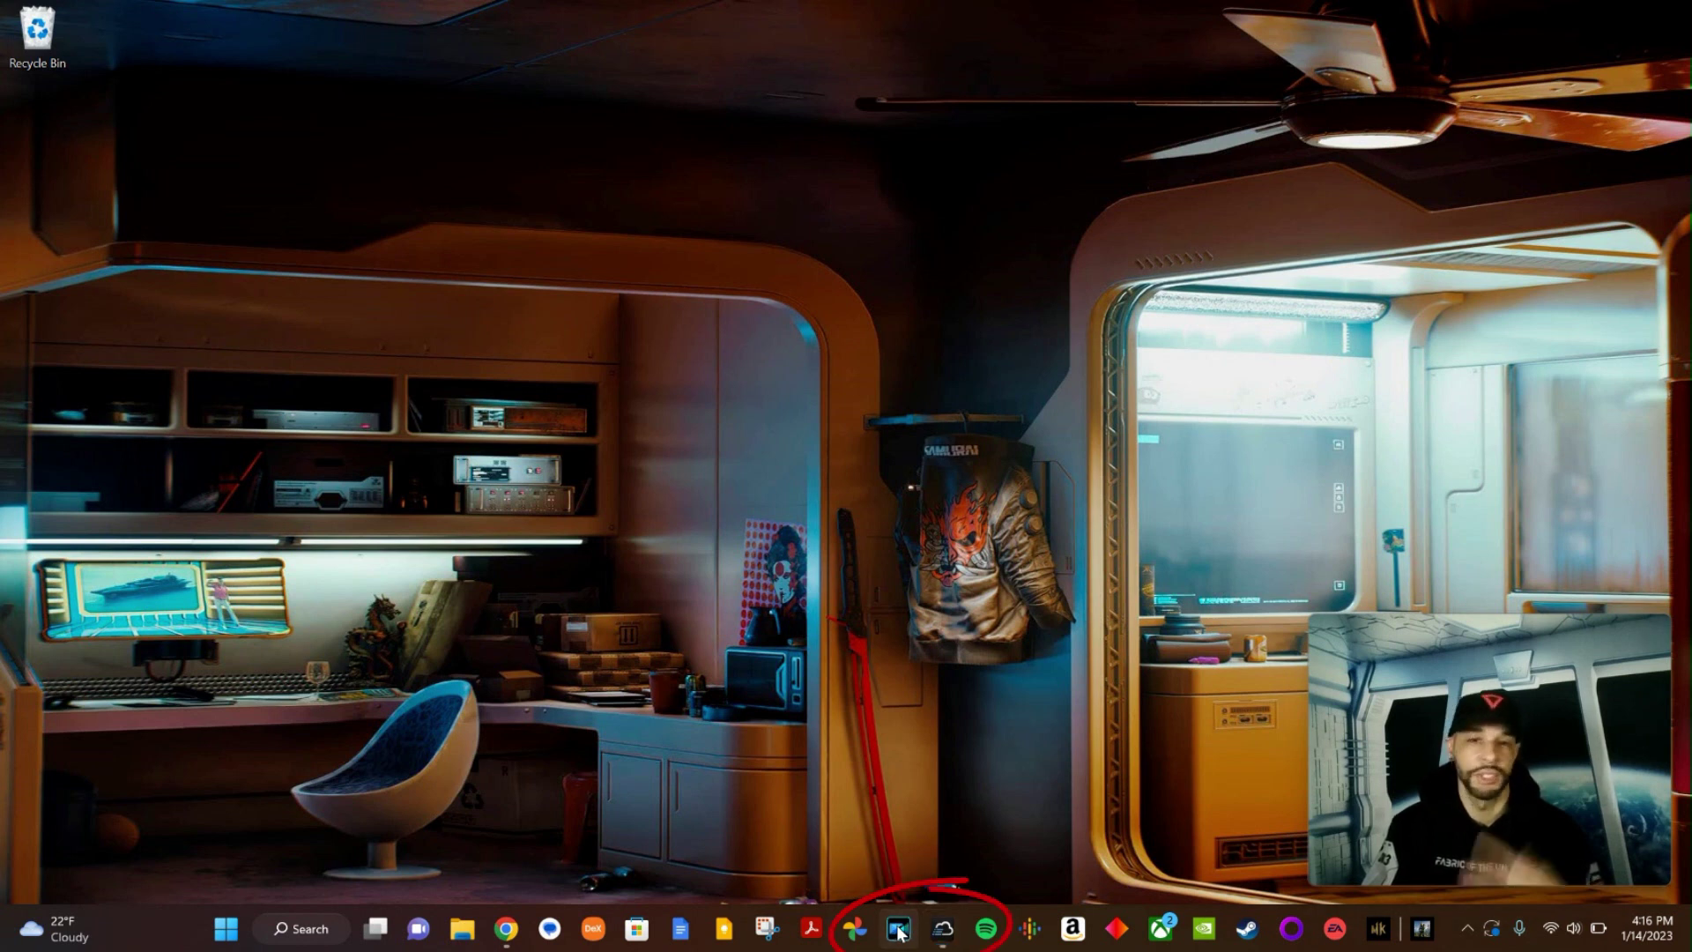
mouse_move(1390, 753)
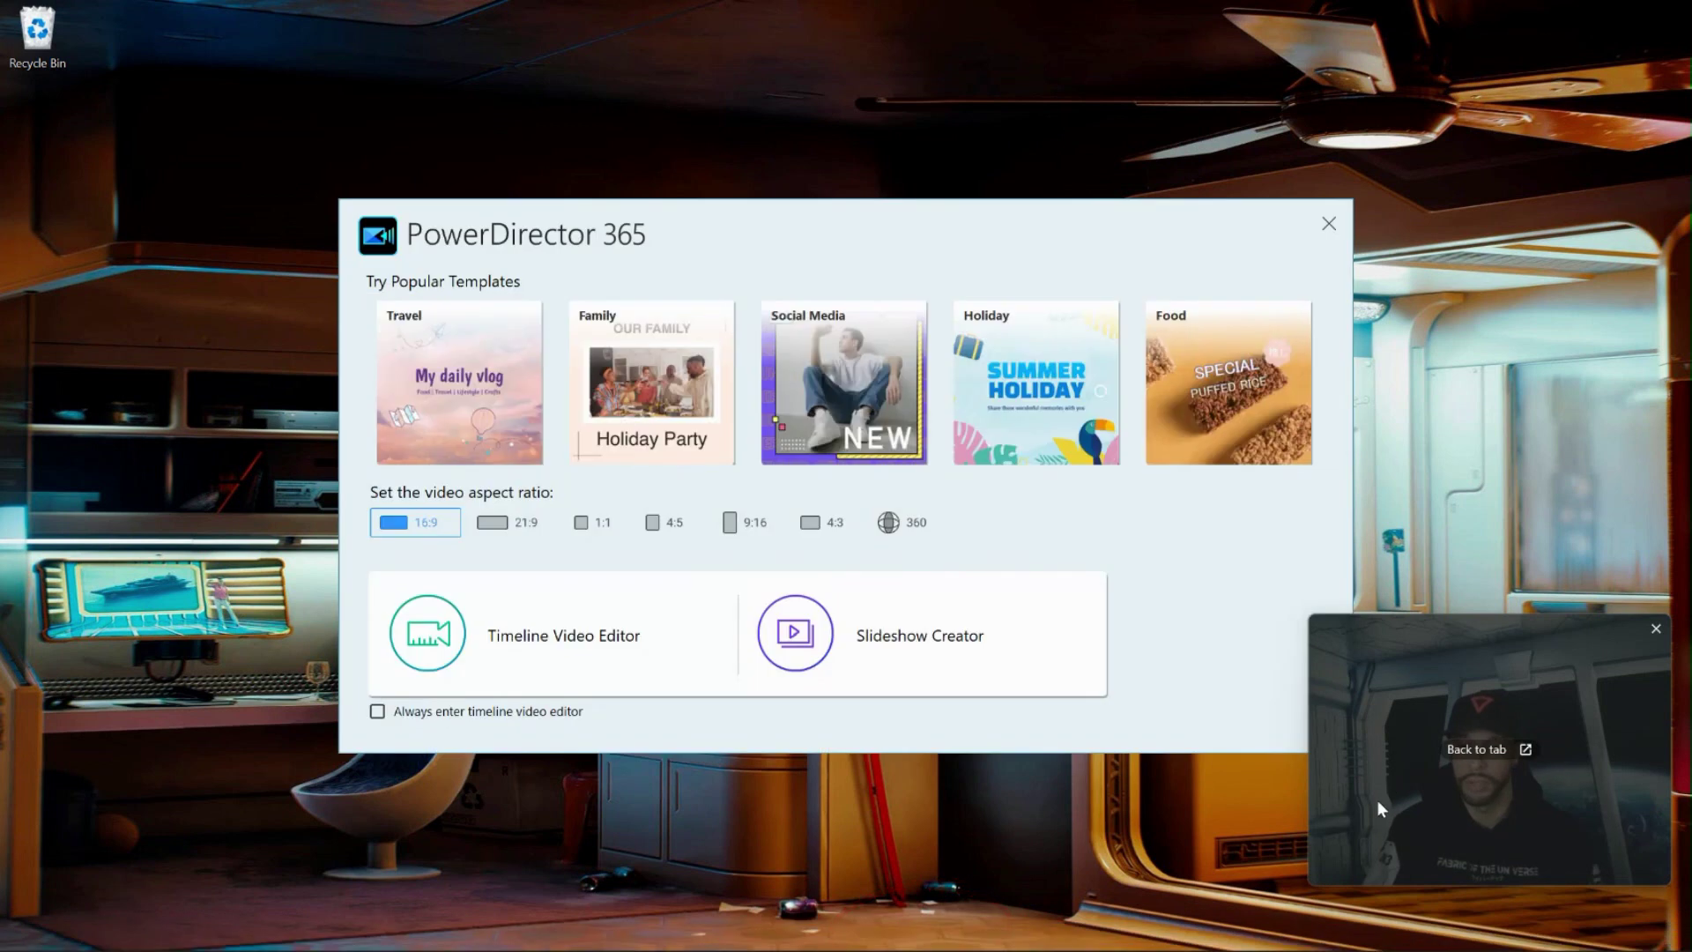
left_click_drag(1376, 801, 1366, 220)
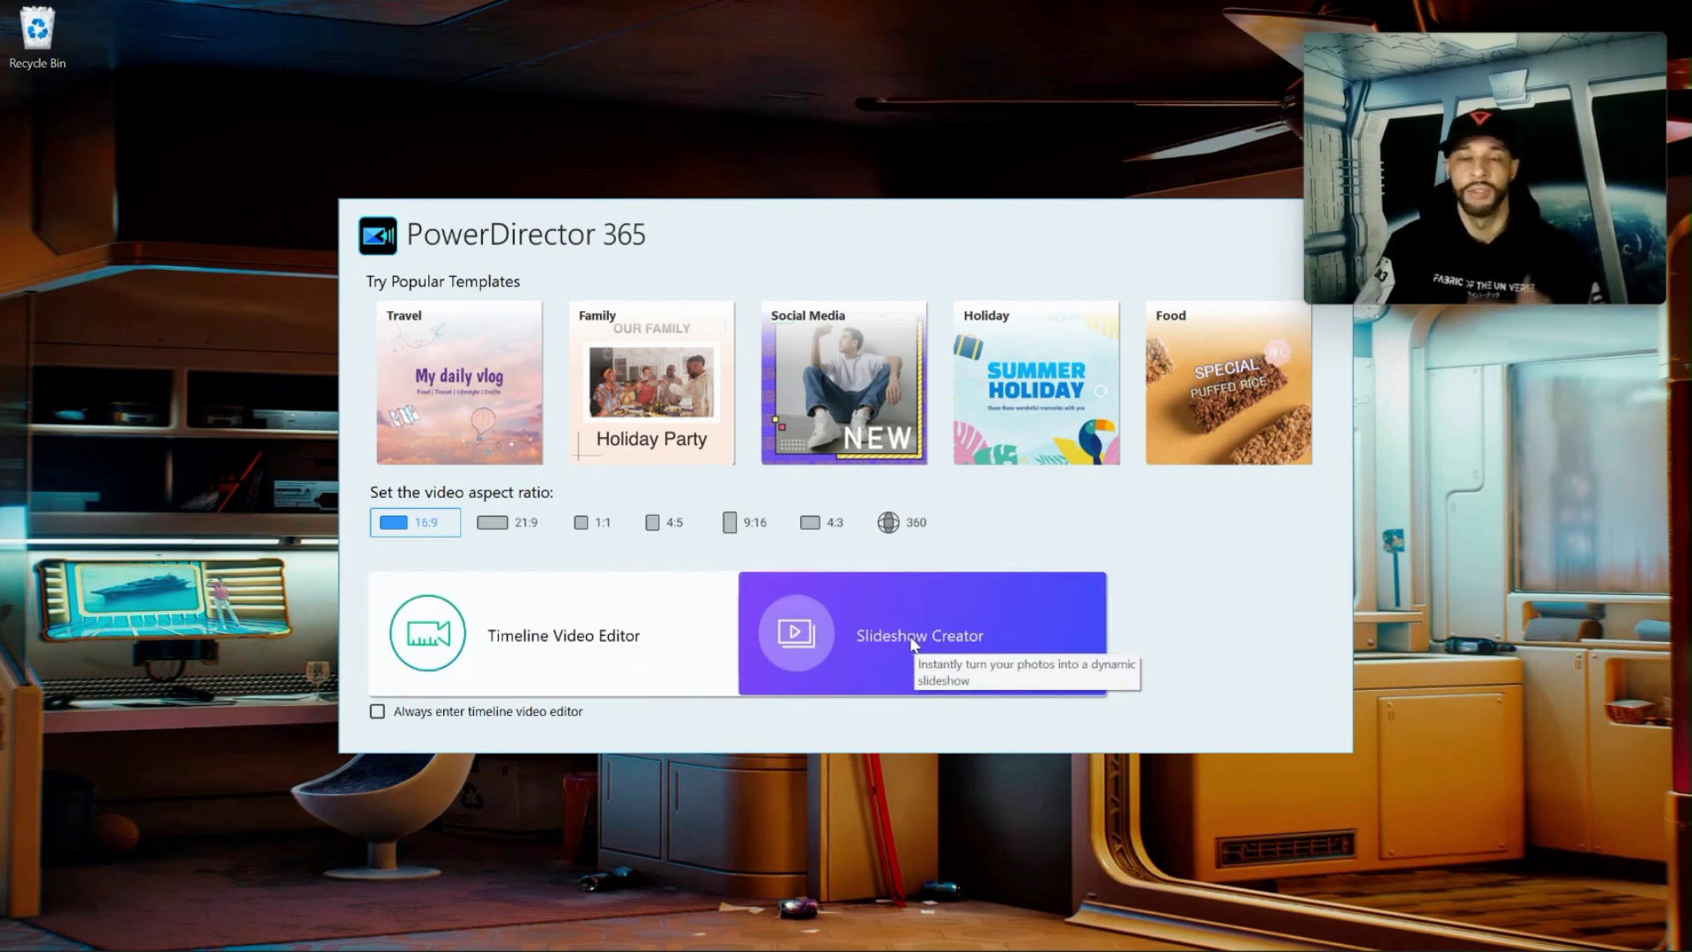
left_click(641, 642)
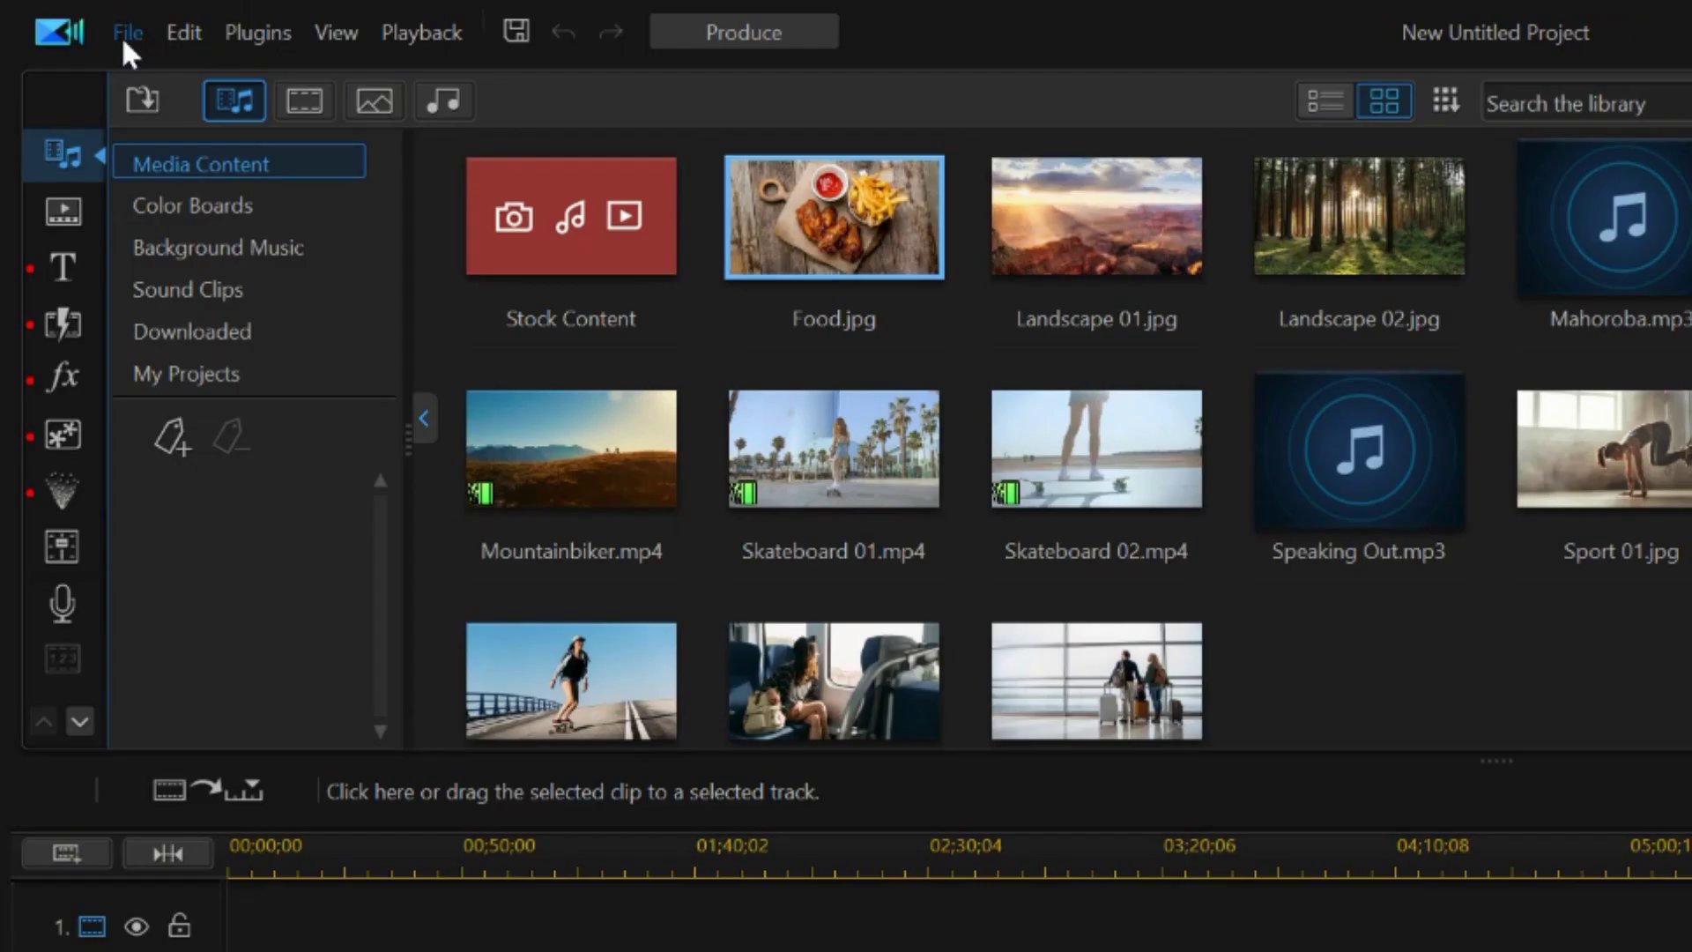
Import the media file 20230113_143800 from Documents > YouTube > Content > 2023 > Test into the media library
left_click(69, 19)
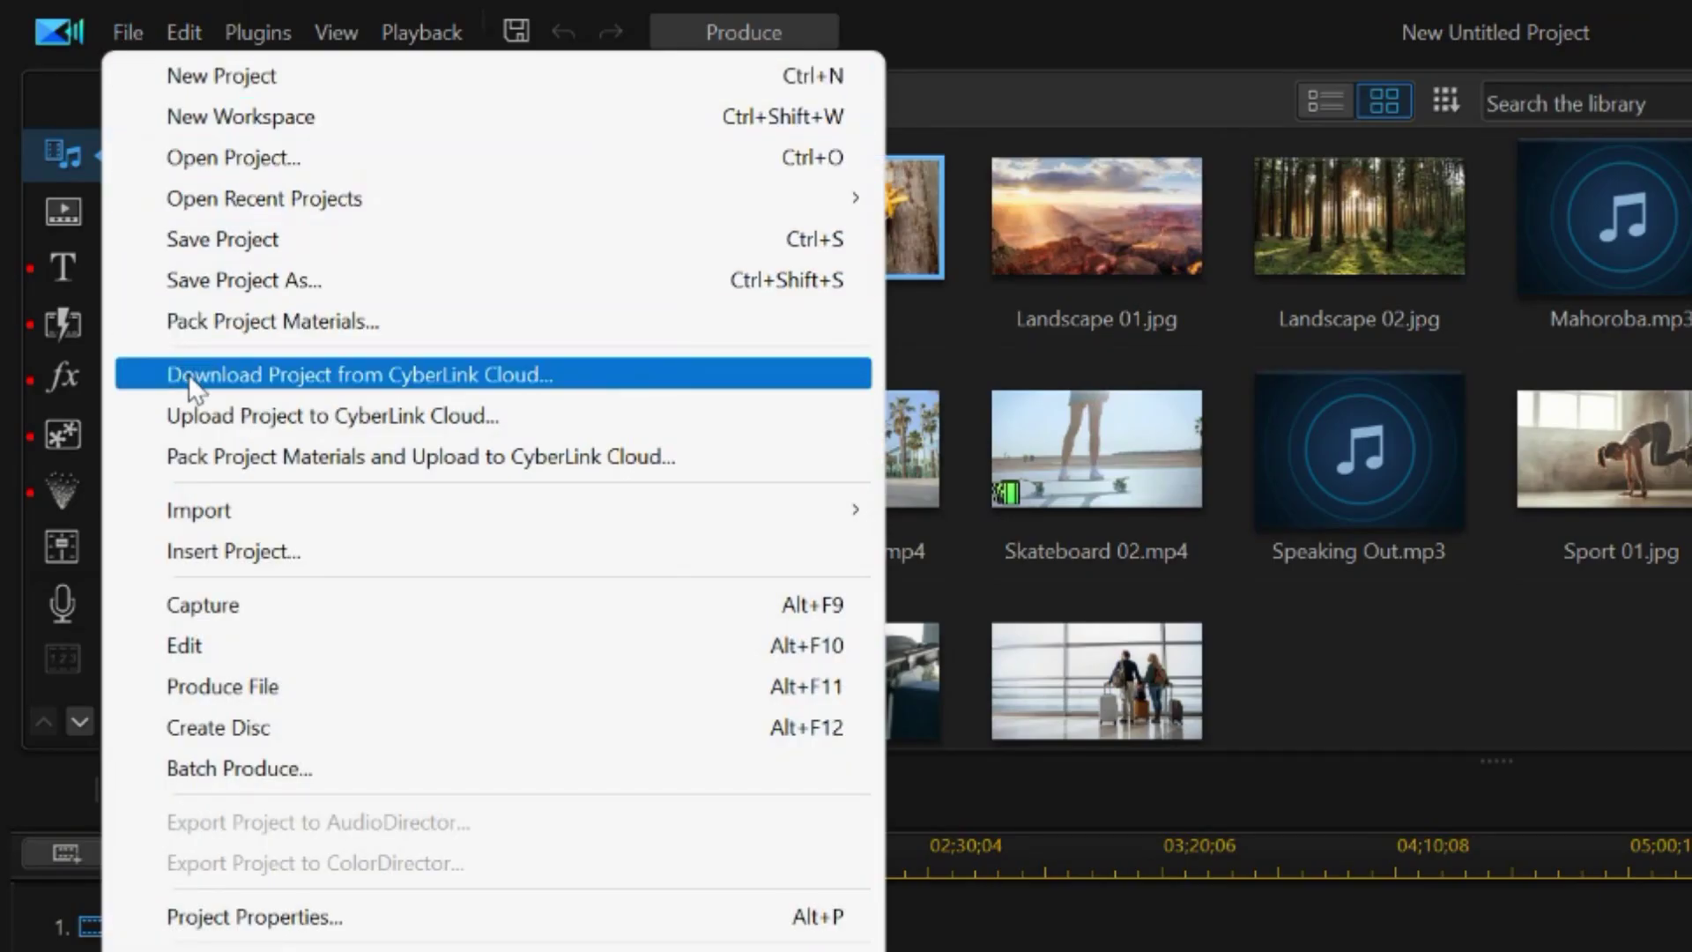
mouse_move(195, 509)
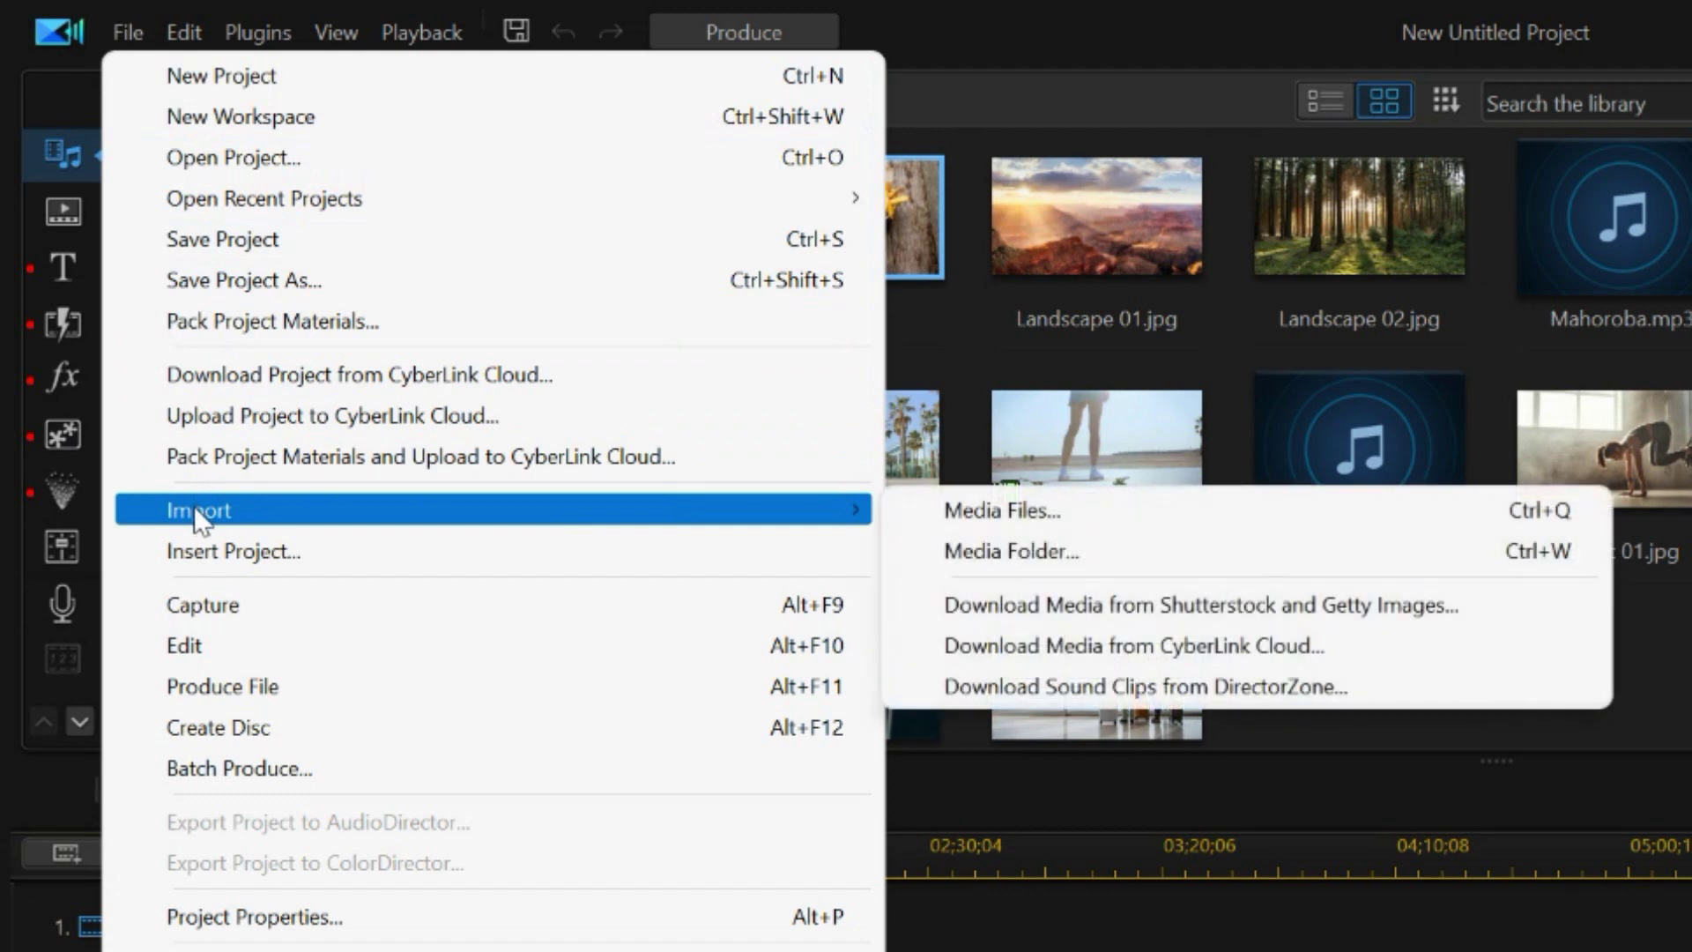
left_click(957, 511)
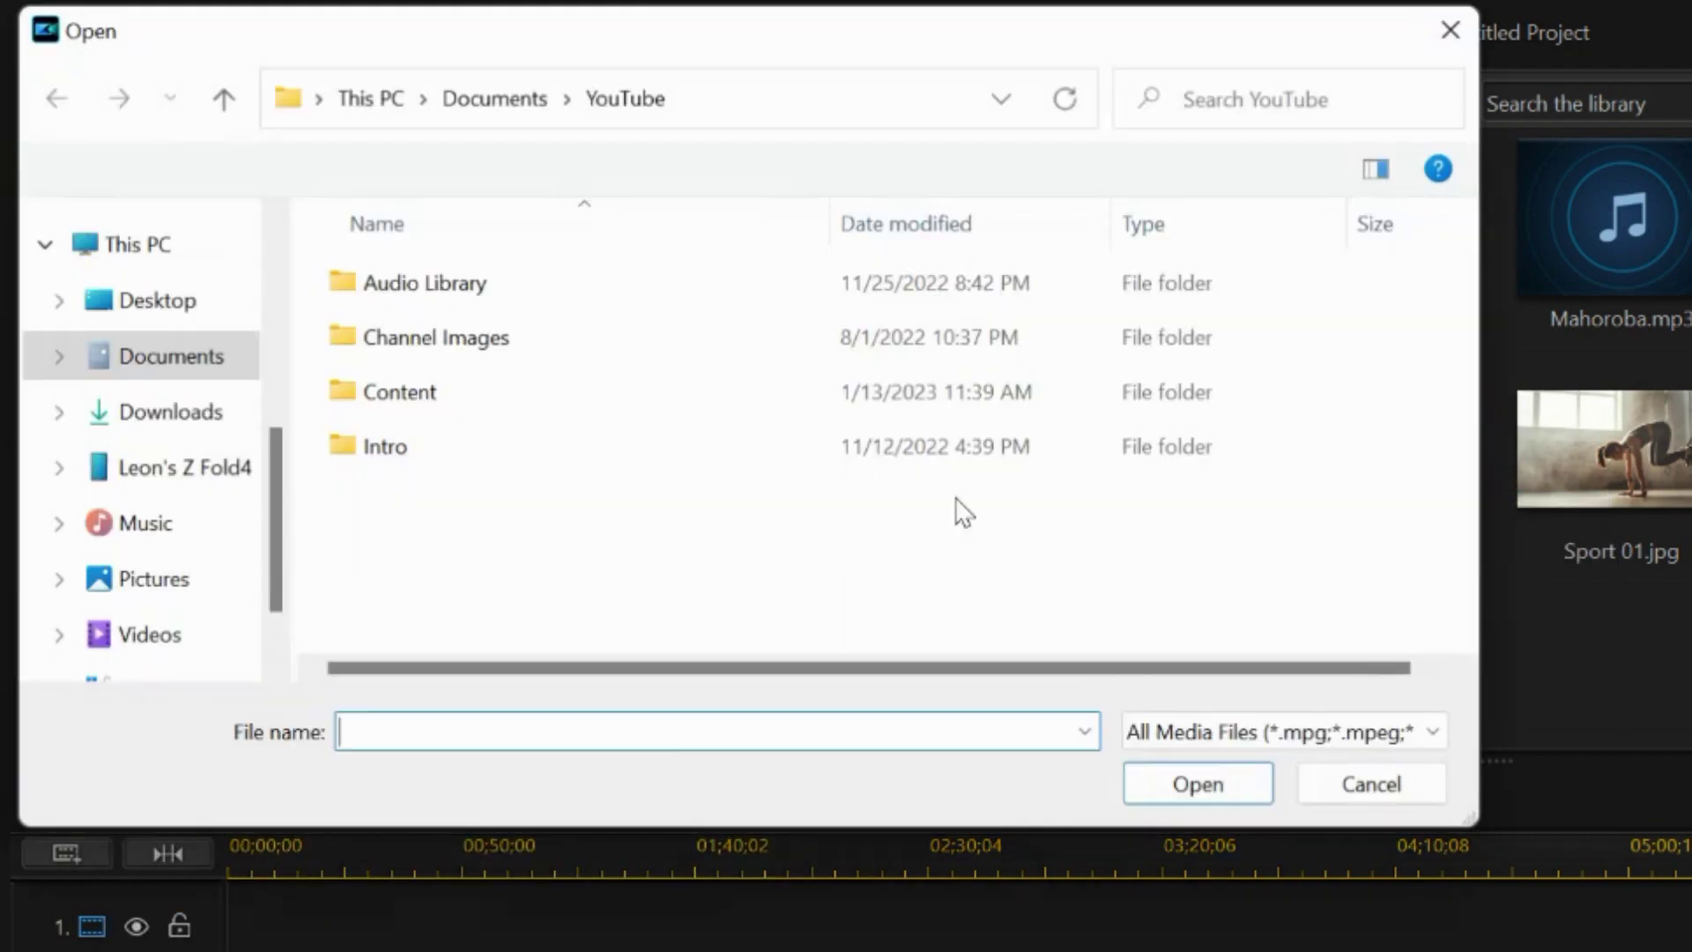
double_click(480, 393)
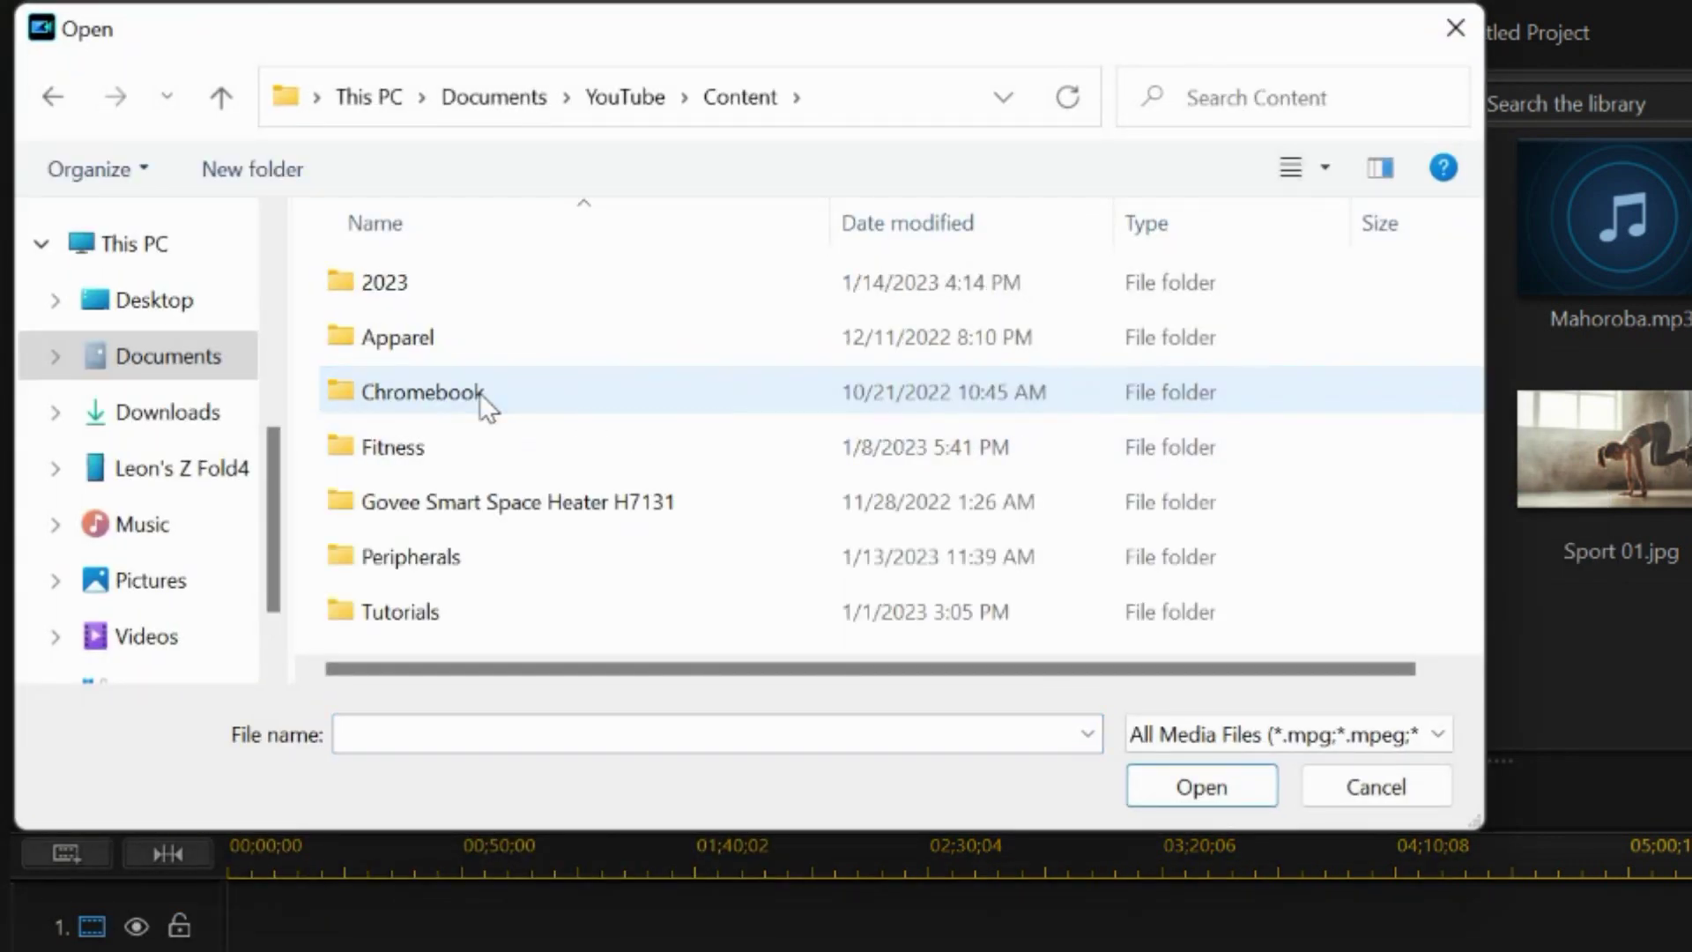
double_click(411, 287)
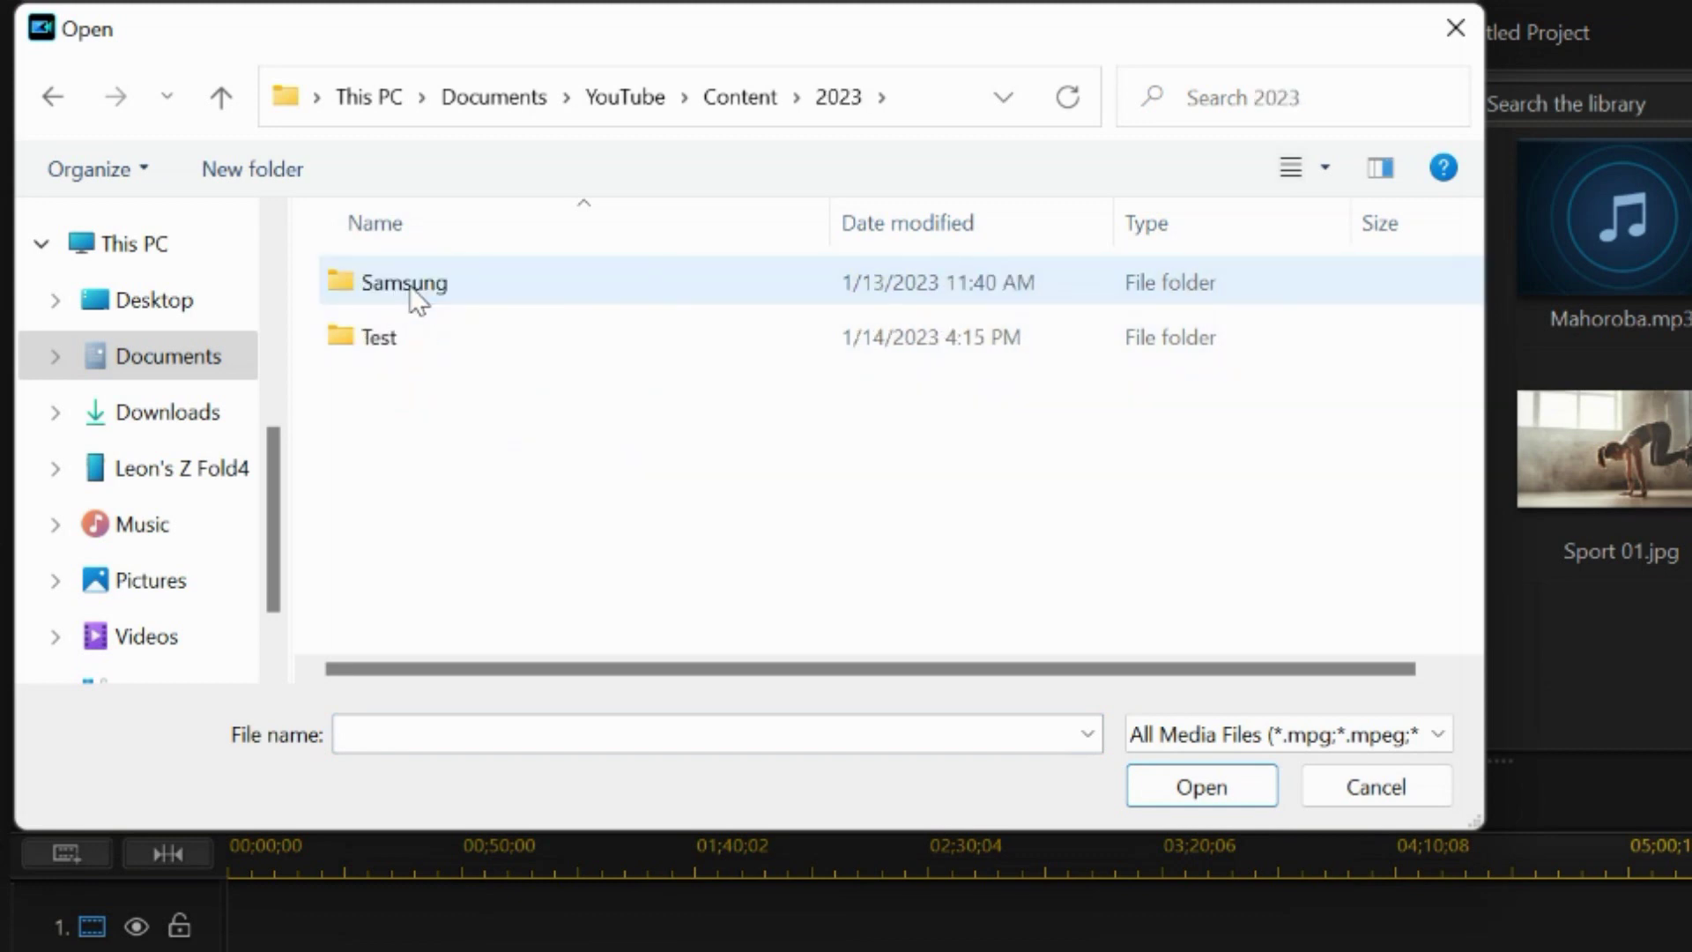
double_click(384, 329)
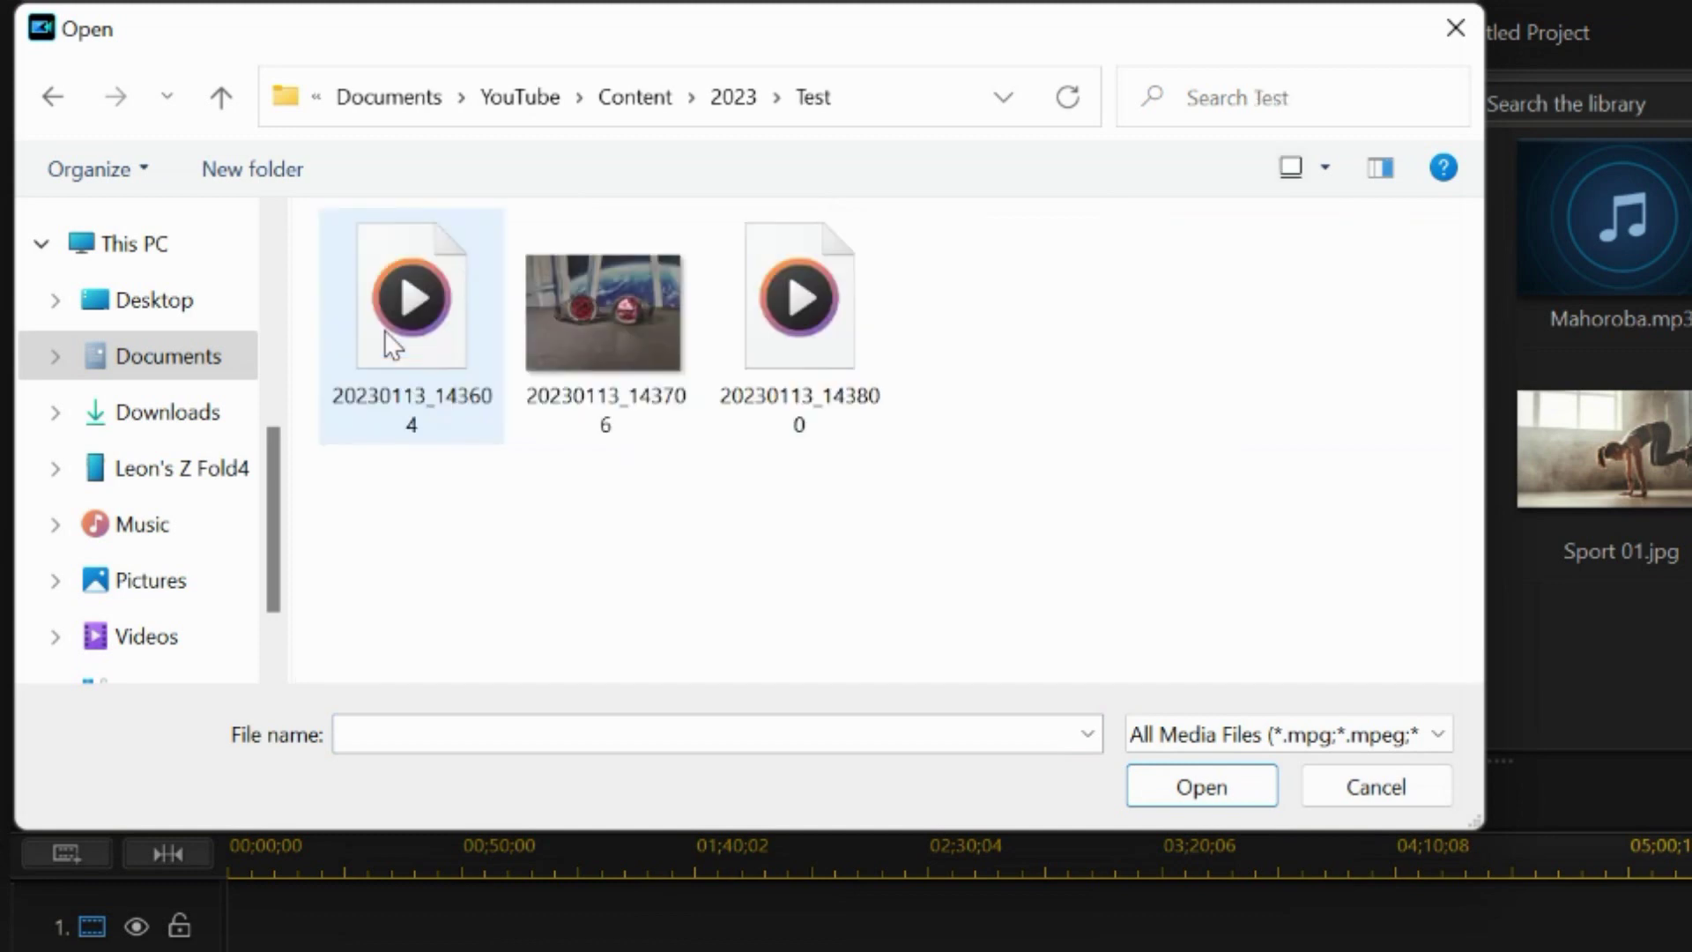
double_click(754, 330)
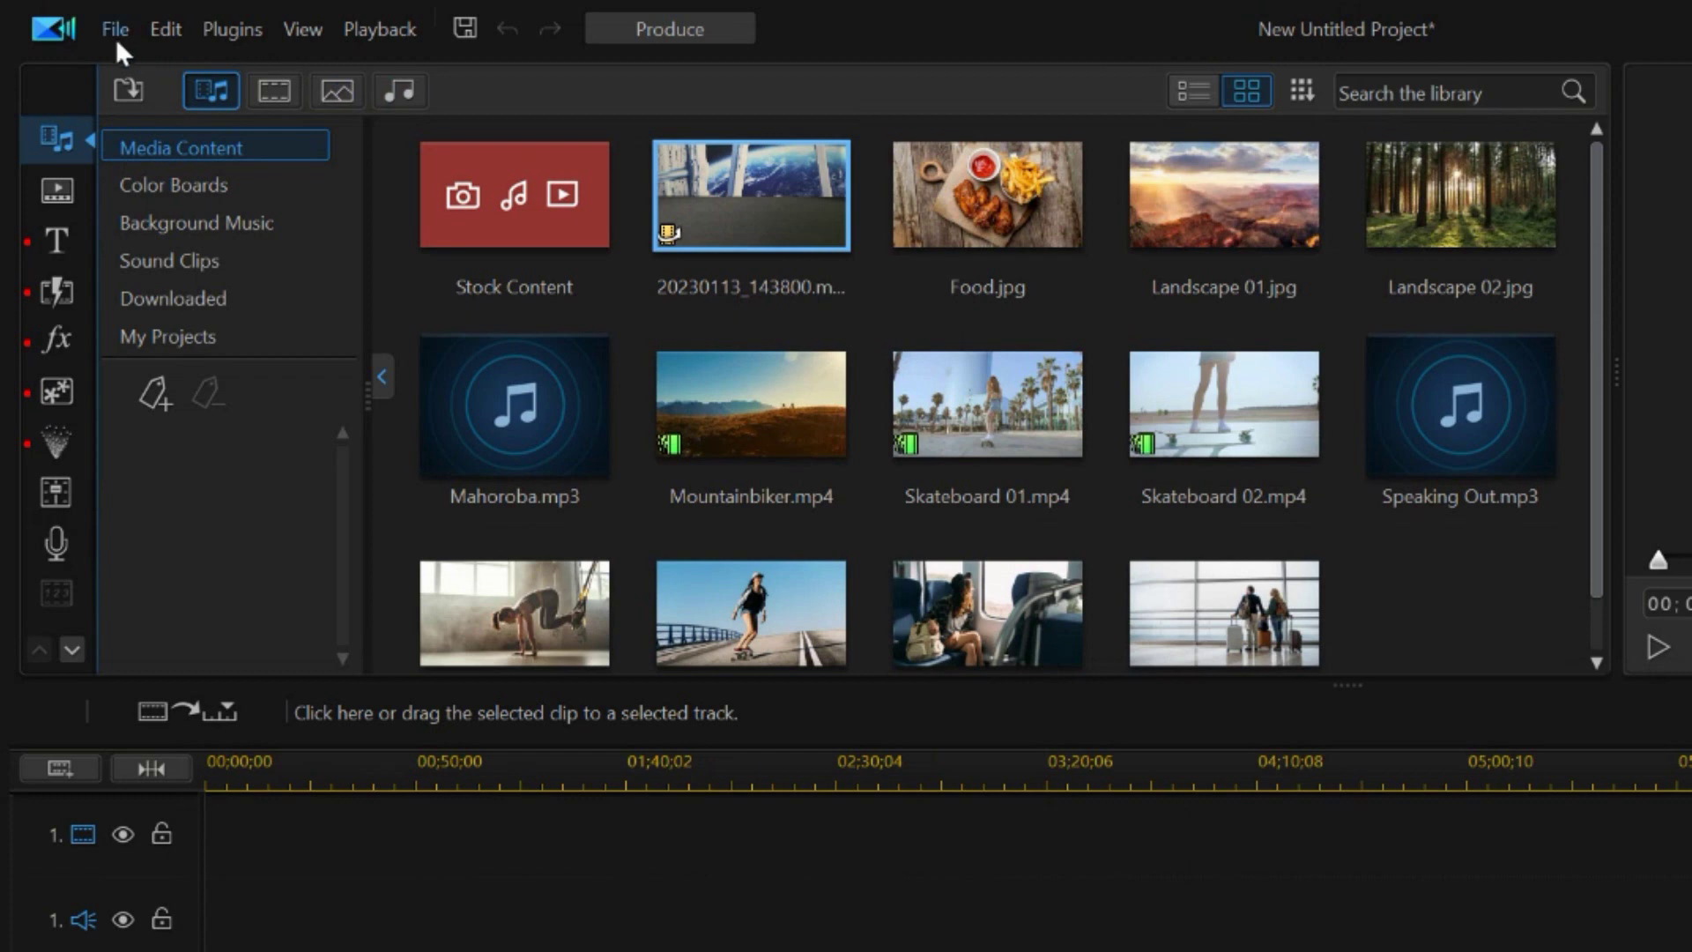
Import the whole Test folder from YouTube > Content > 2023 into the media library as a media folder
left_click(113, 35)
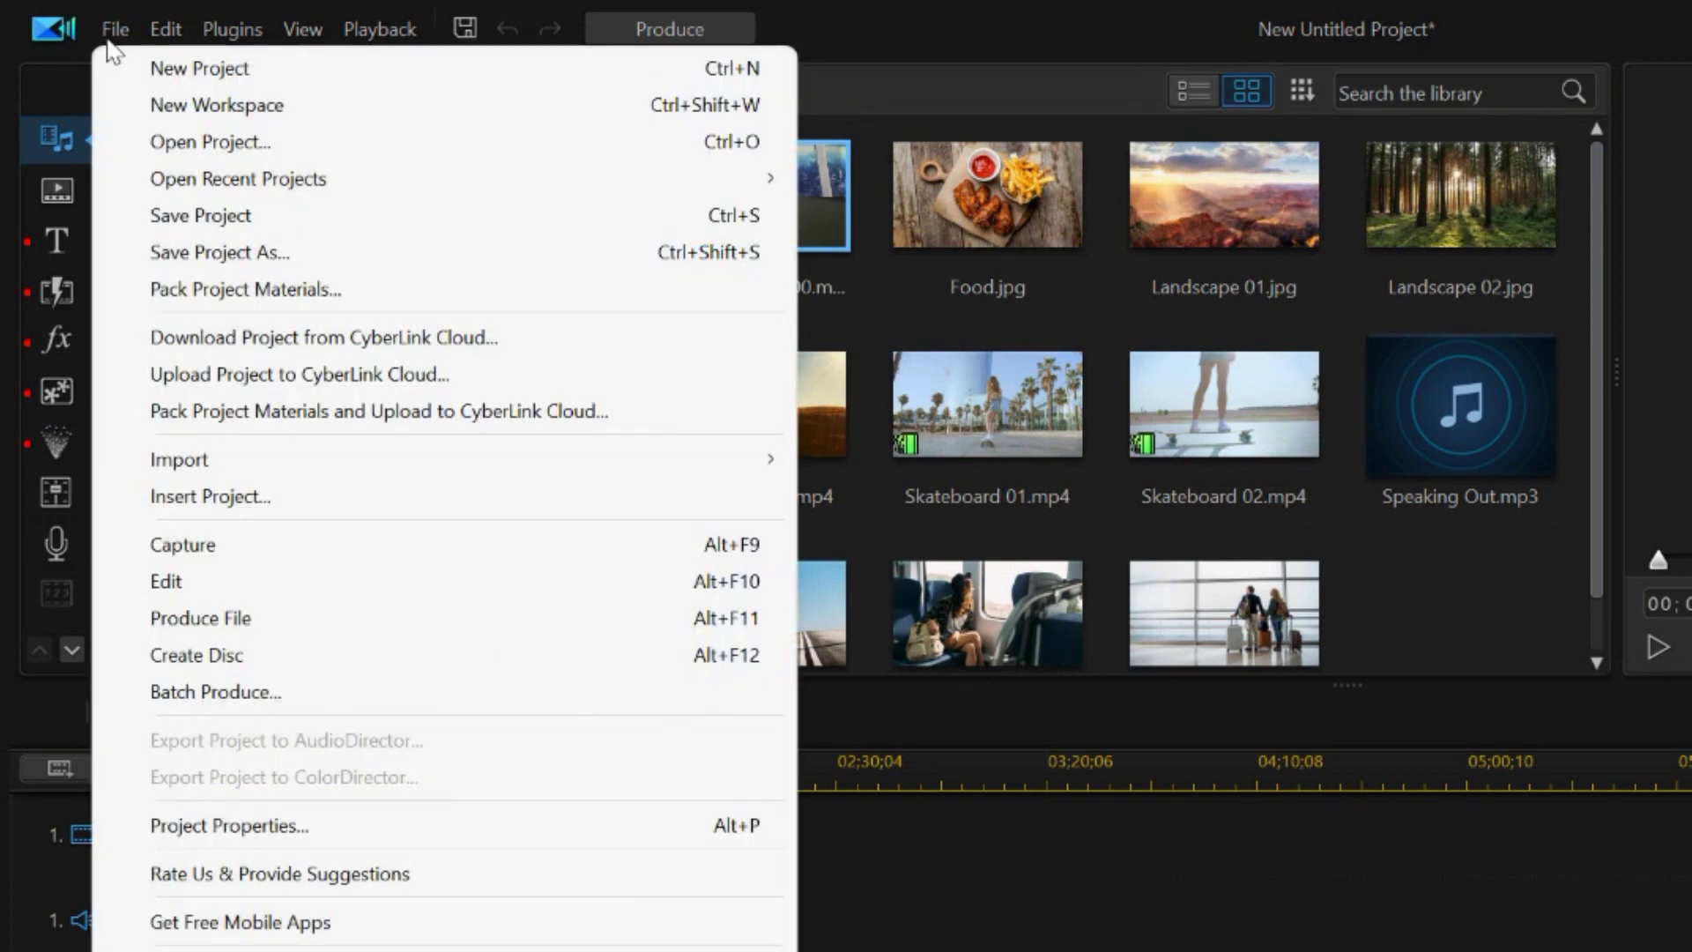
mouse_move(231, 464)
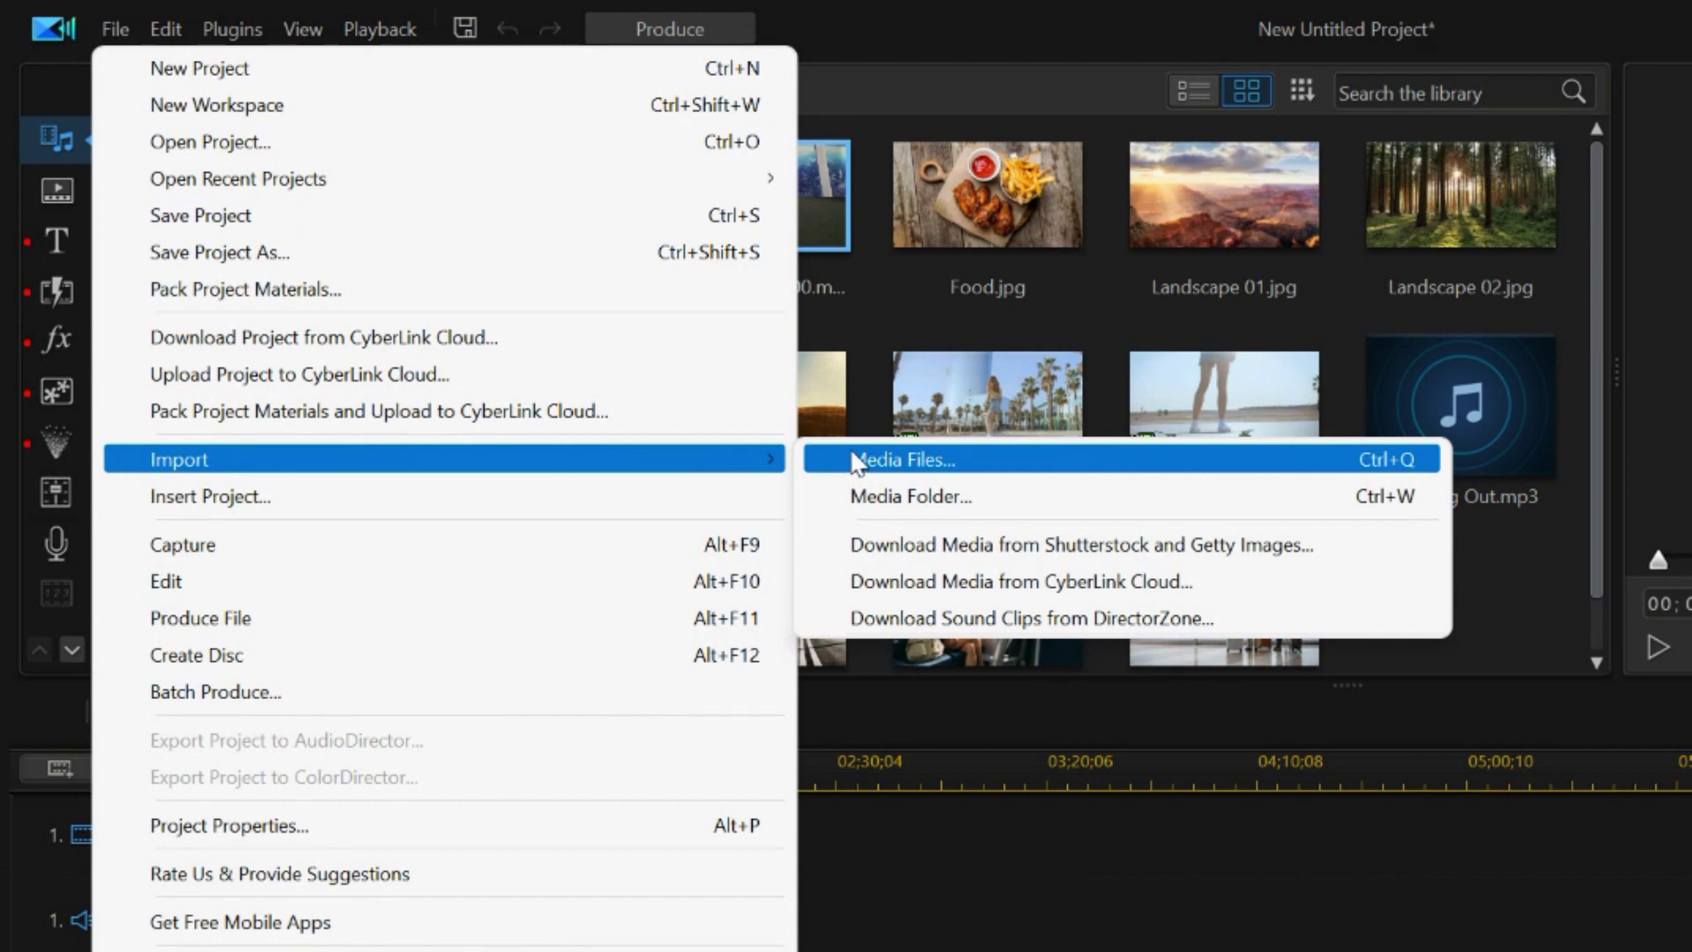
left_click(867, 497)
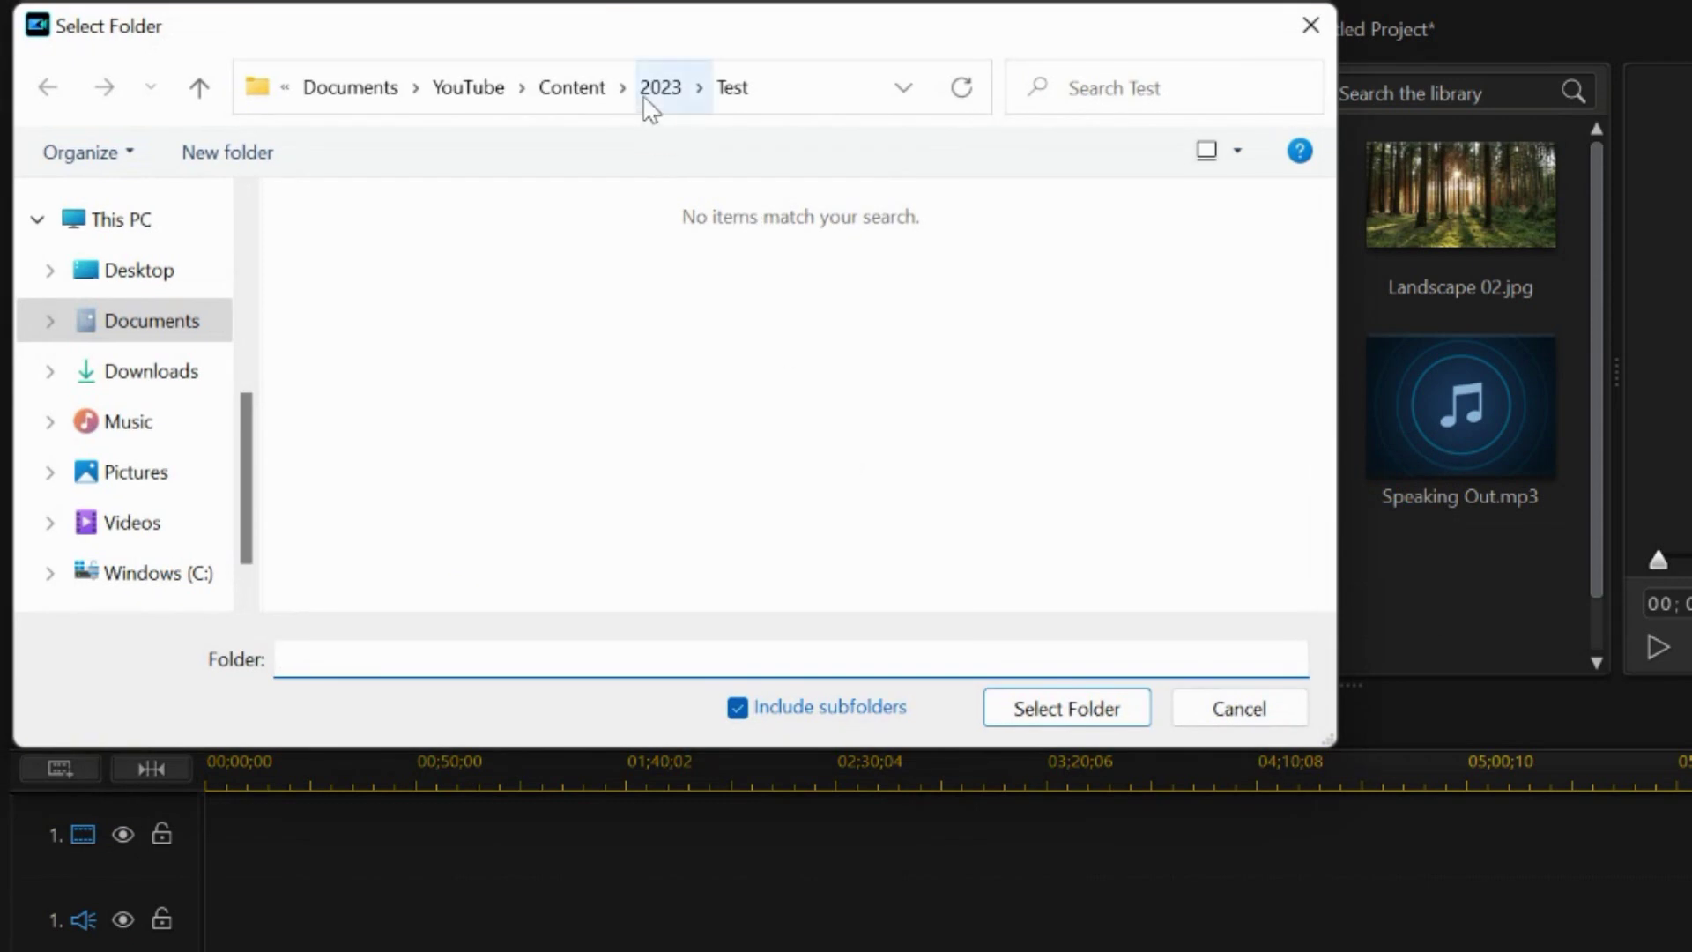
left_click(455, 95)
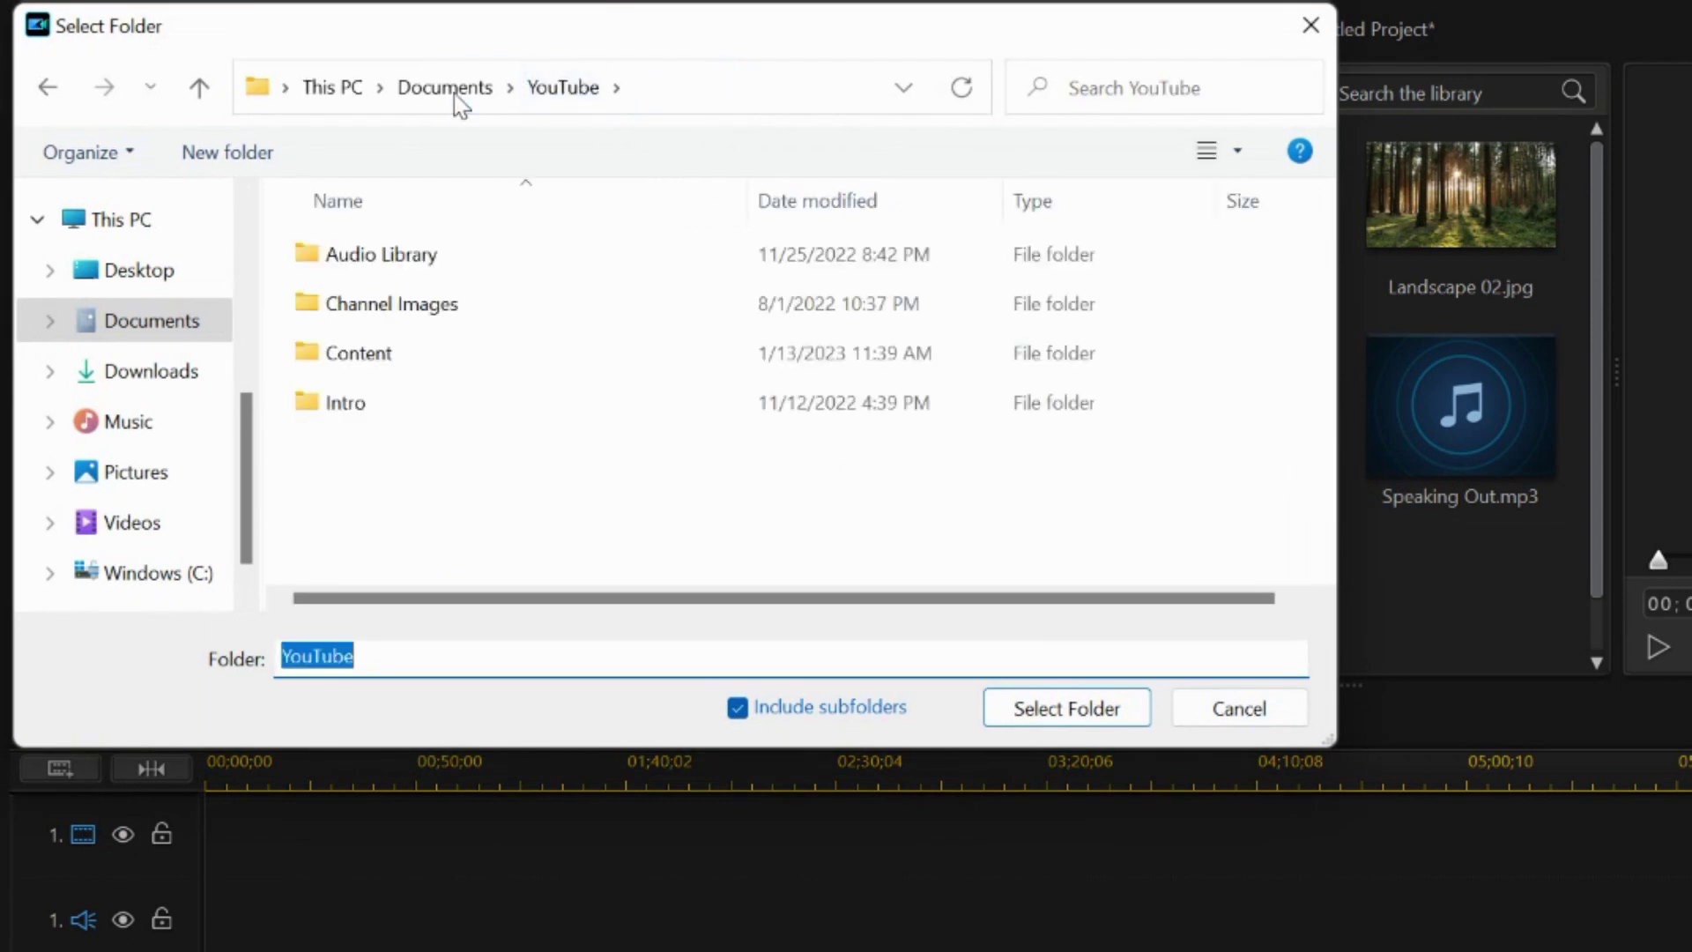
left_click(409, 359)
double_click(410, 354)
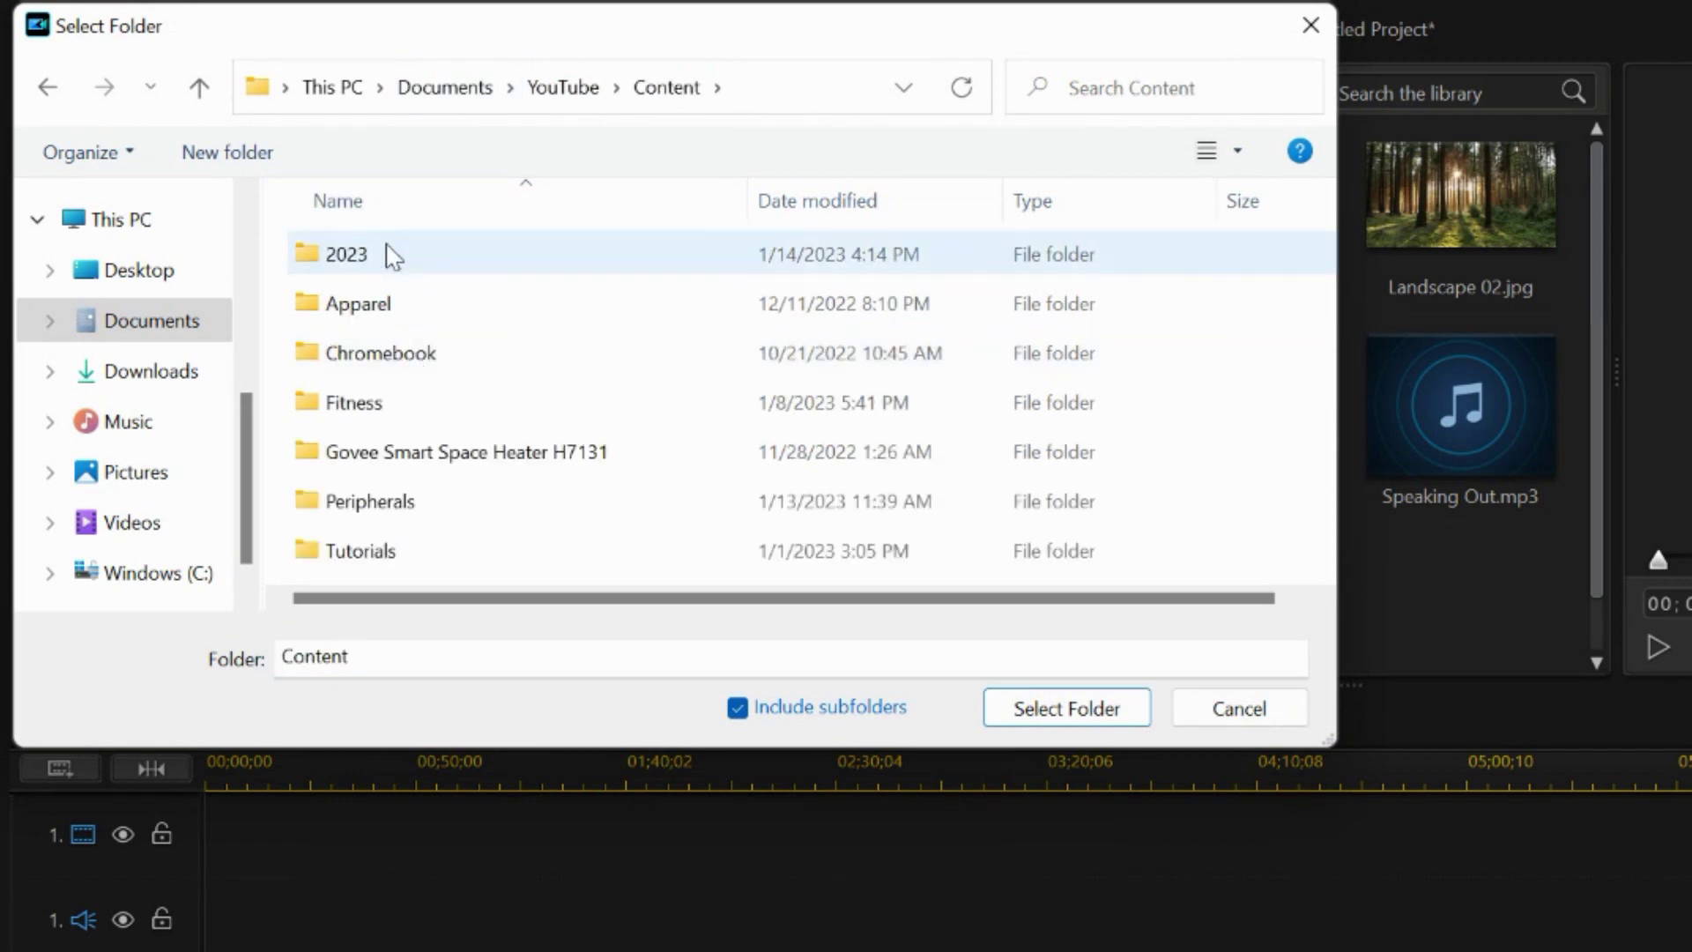
double_click(355, 265)
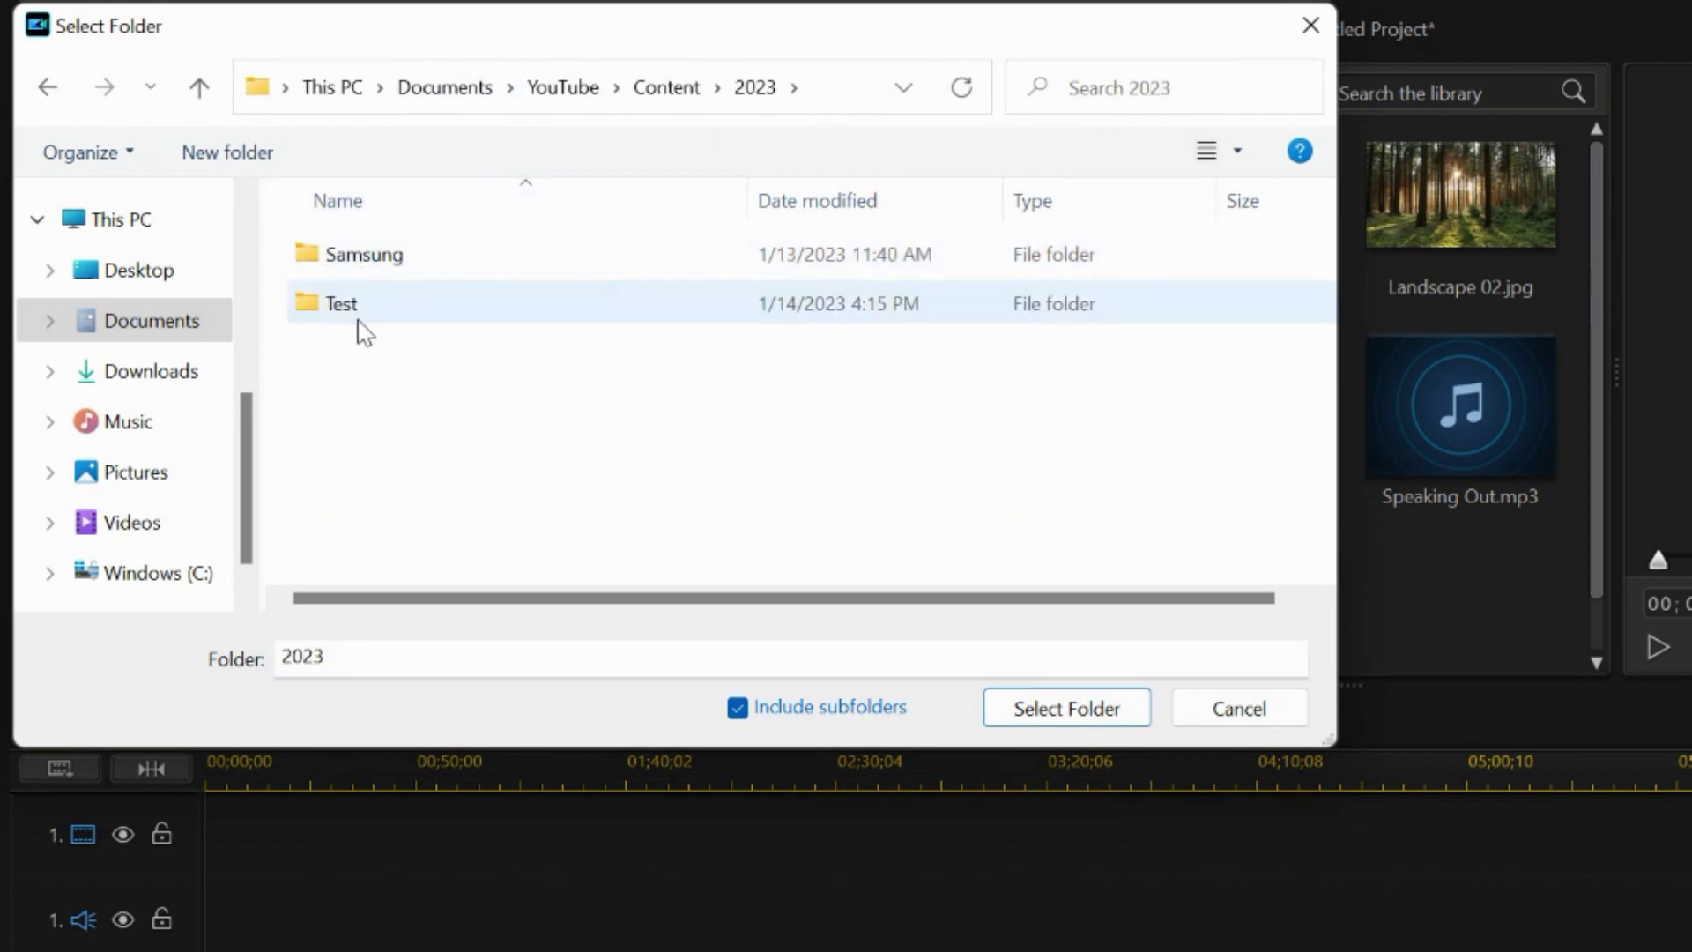
left_click(361, 317)
double_click(362, 317)
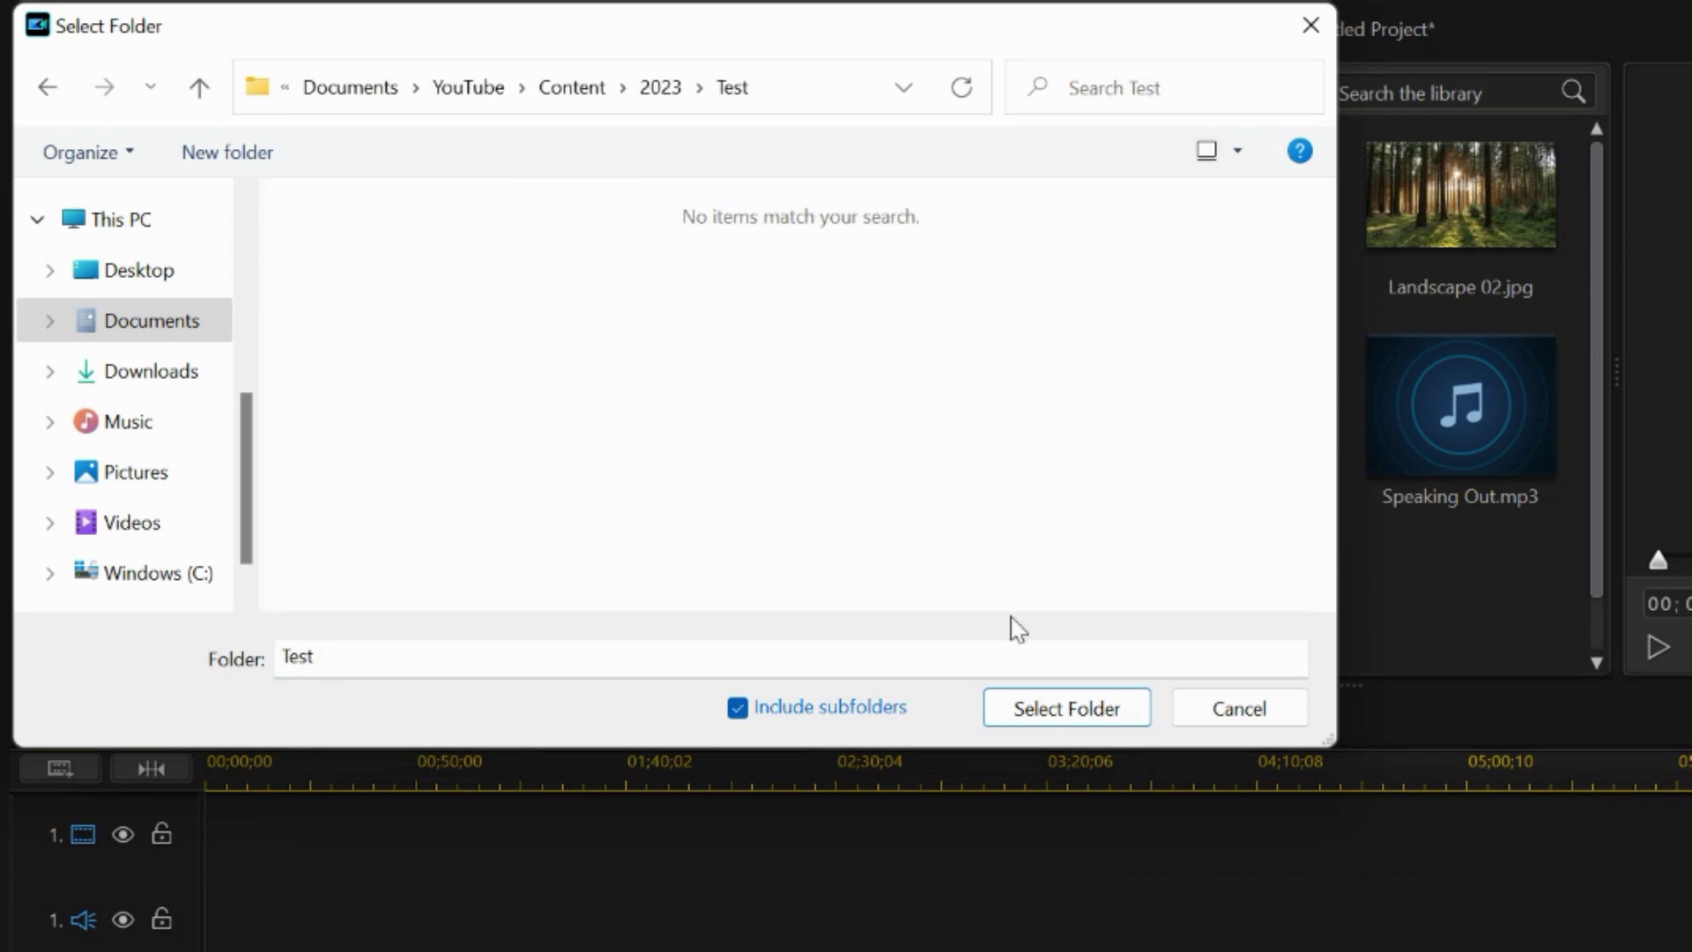
left_click(1044, 710)
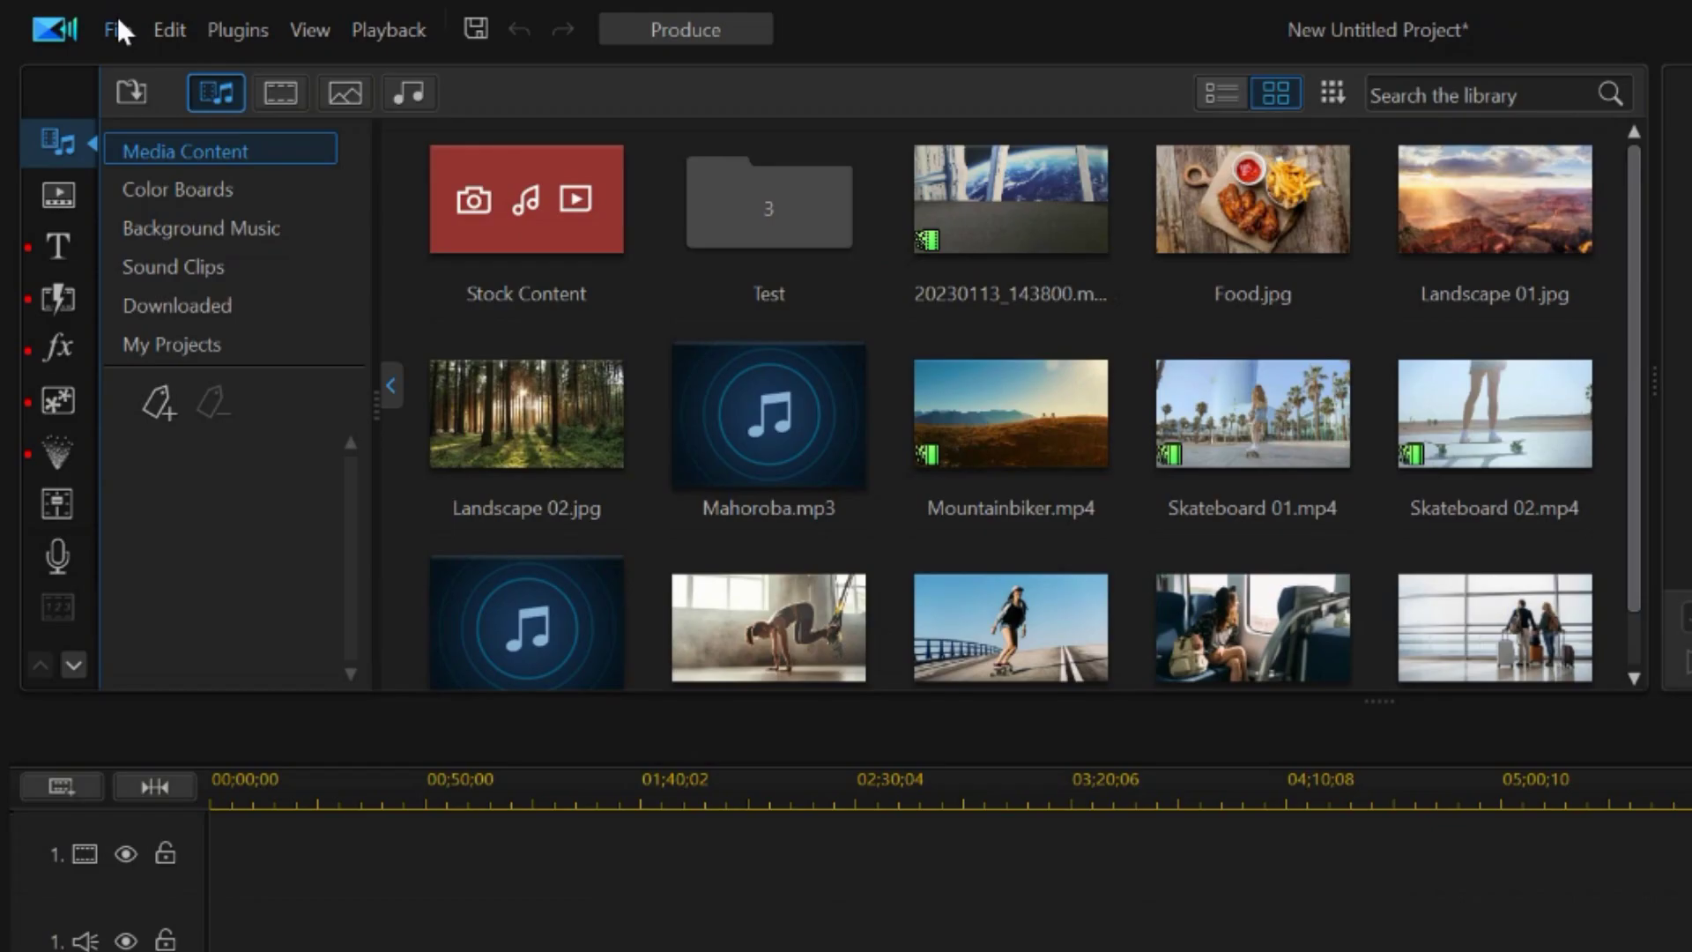
Import the Audio Library folder from Documents > YouTube into the media library as a media folder
left_click(118, 29)
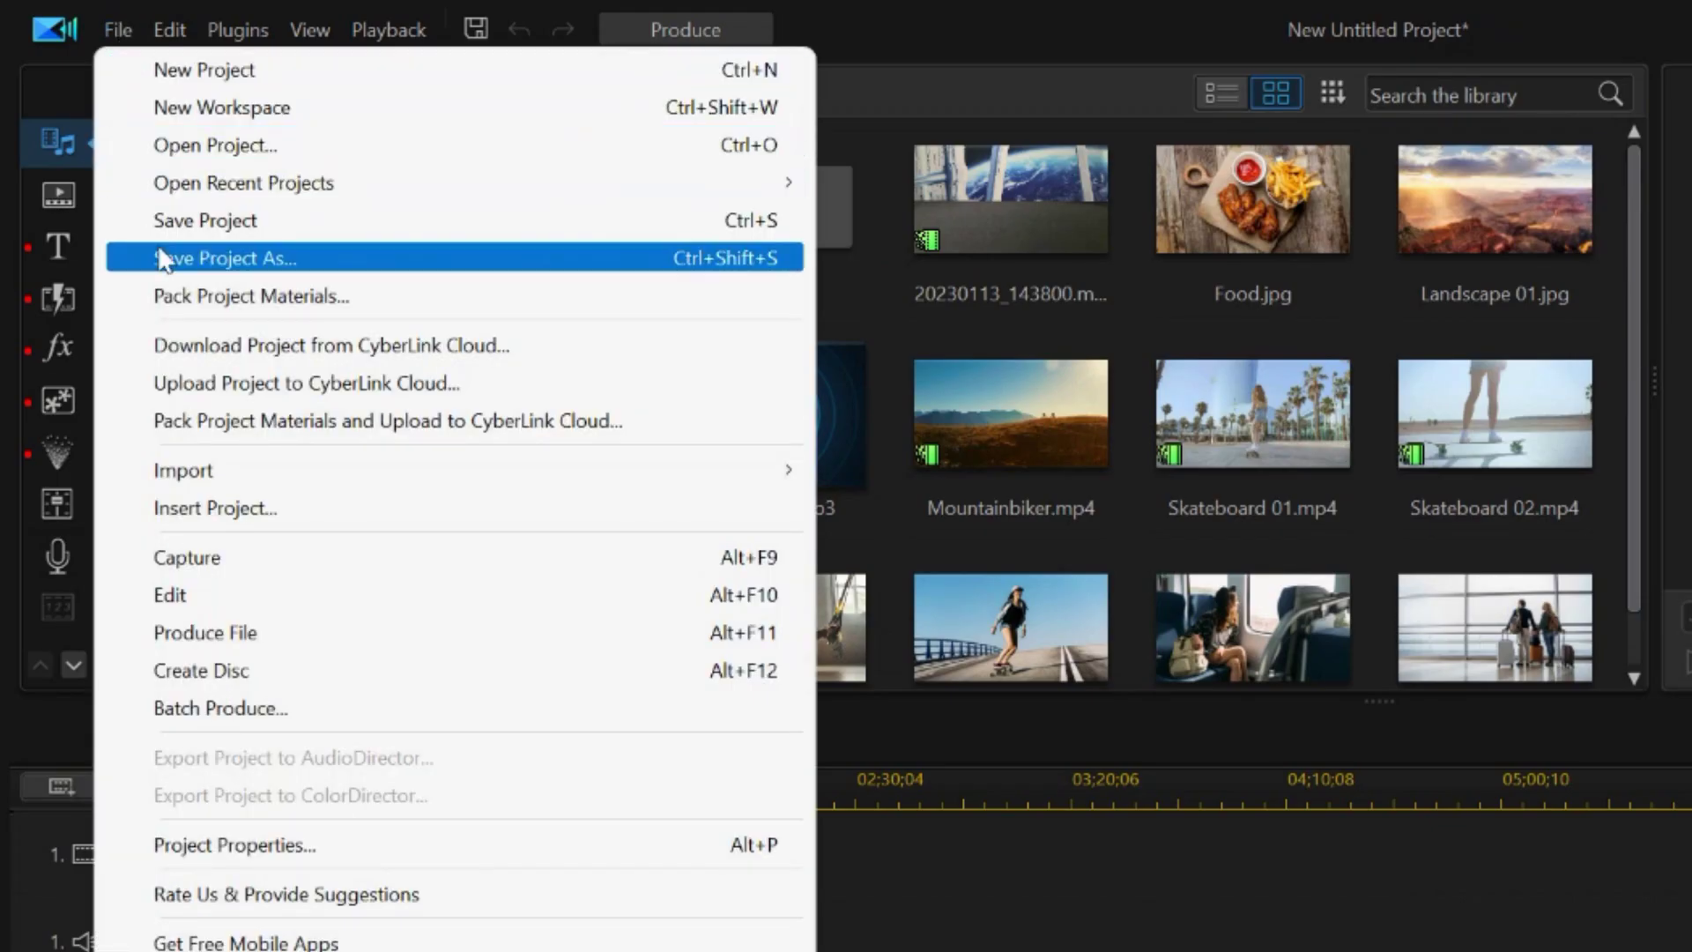
mouse_move(194, 476)
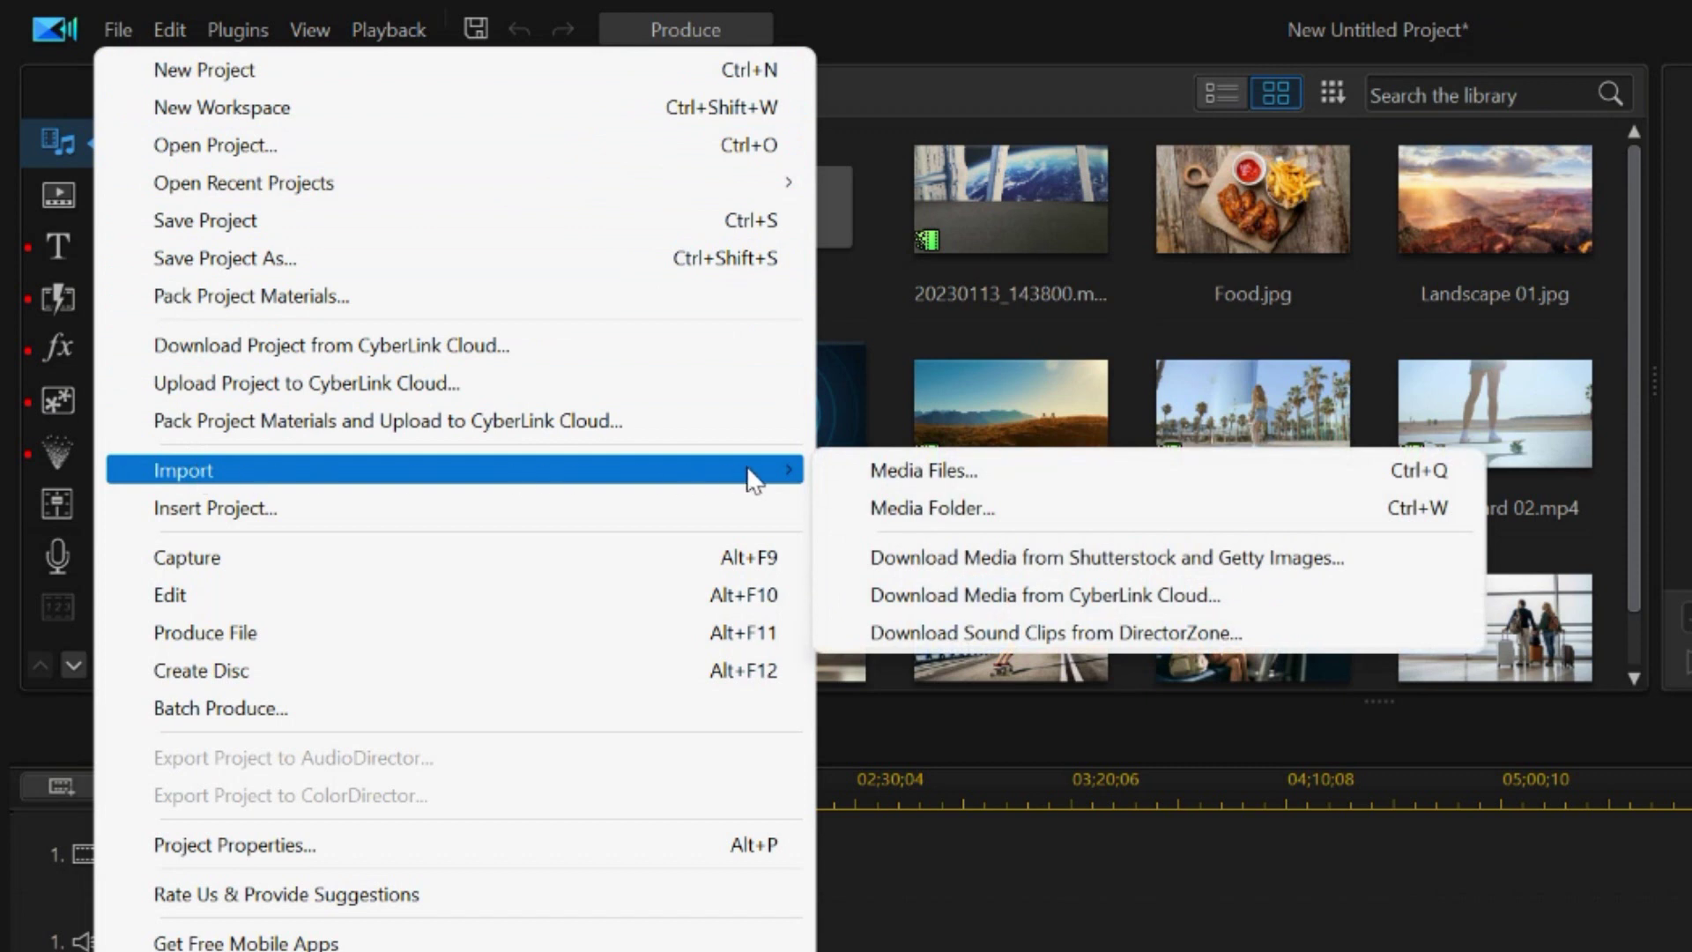
left_click(886, 511)
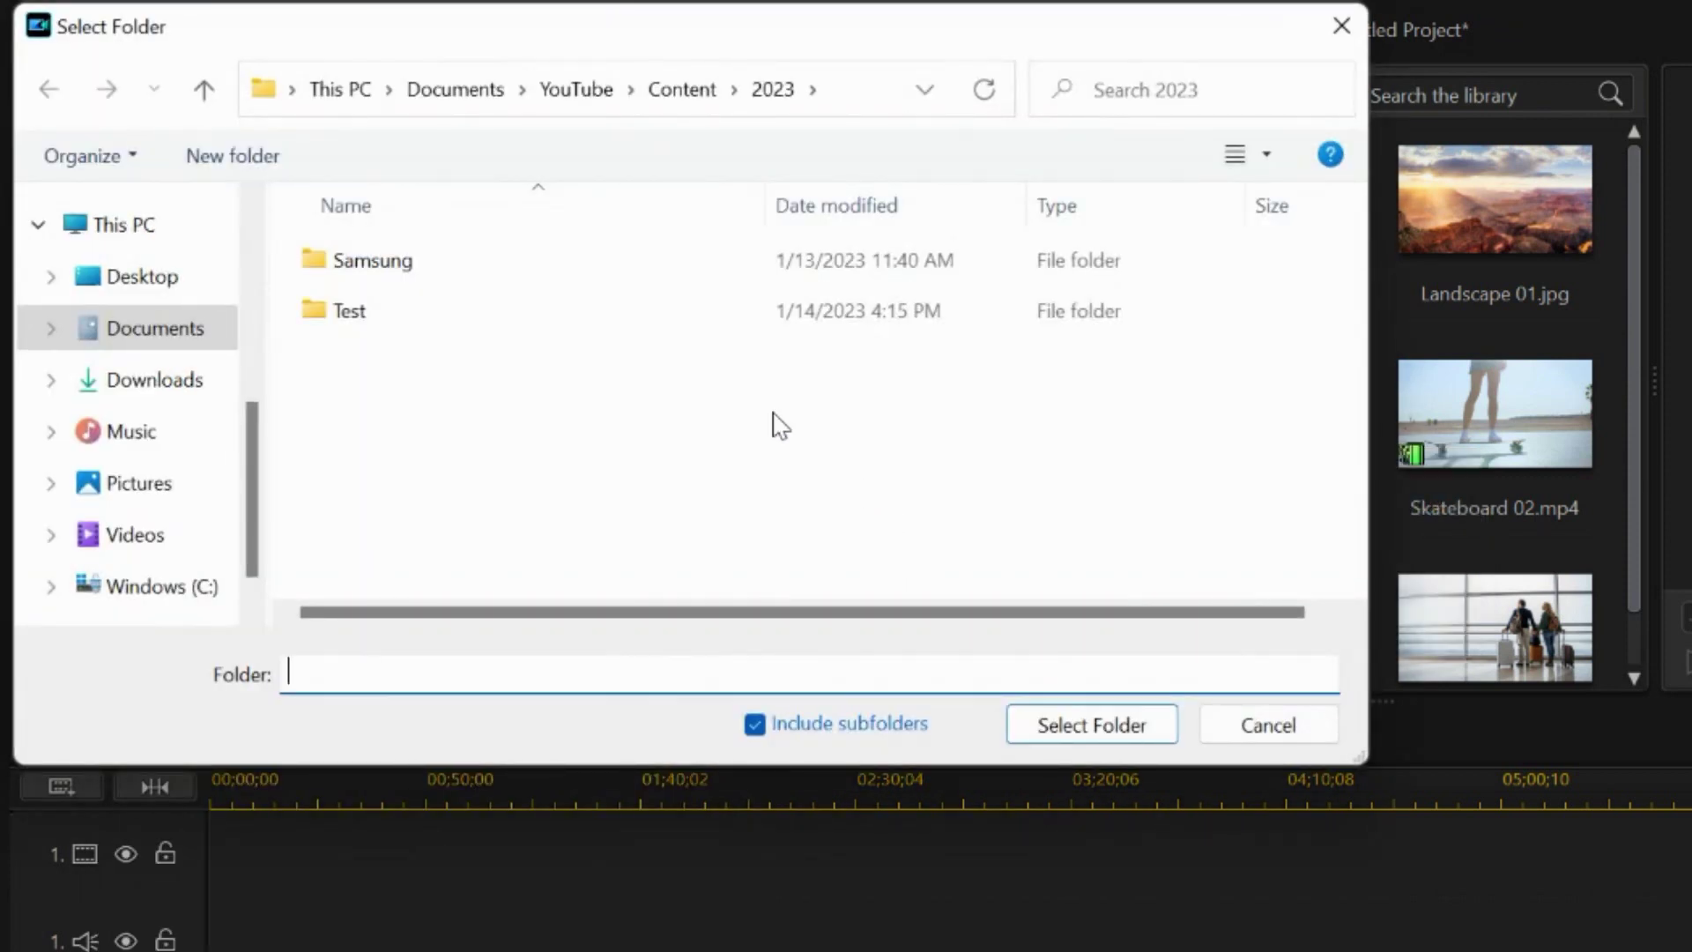
left_click(578, 84)
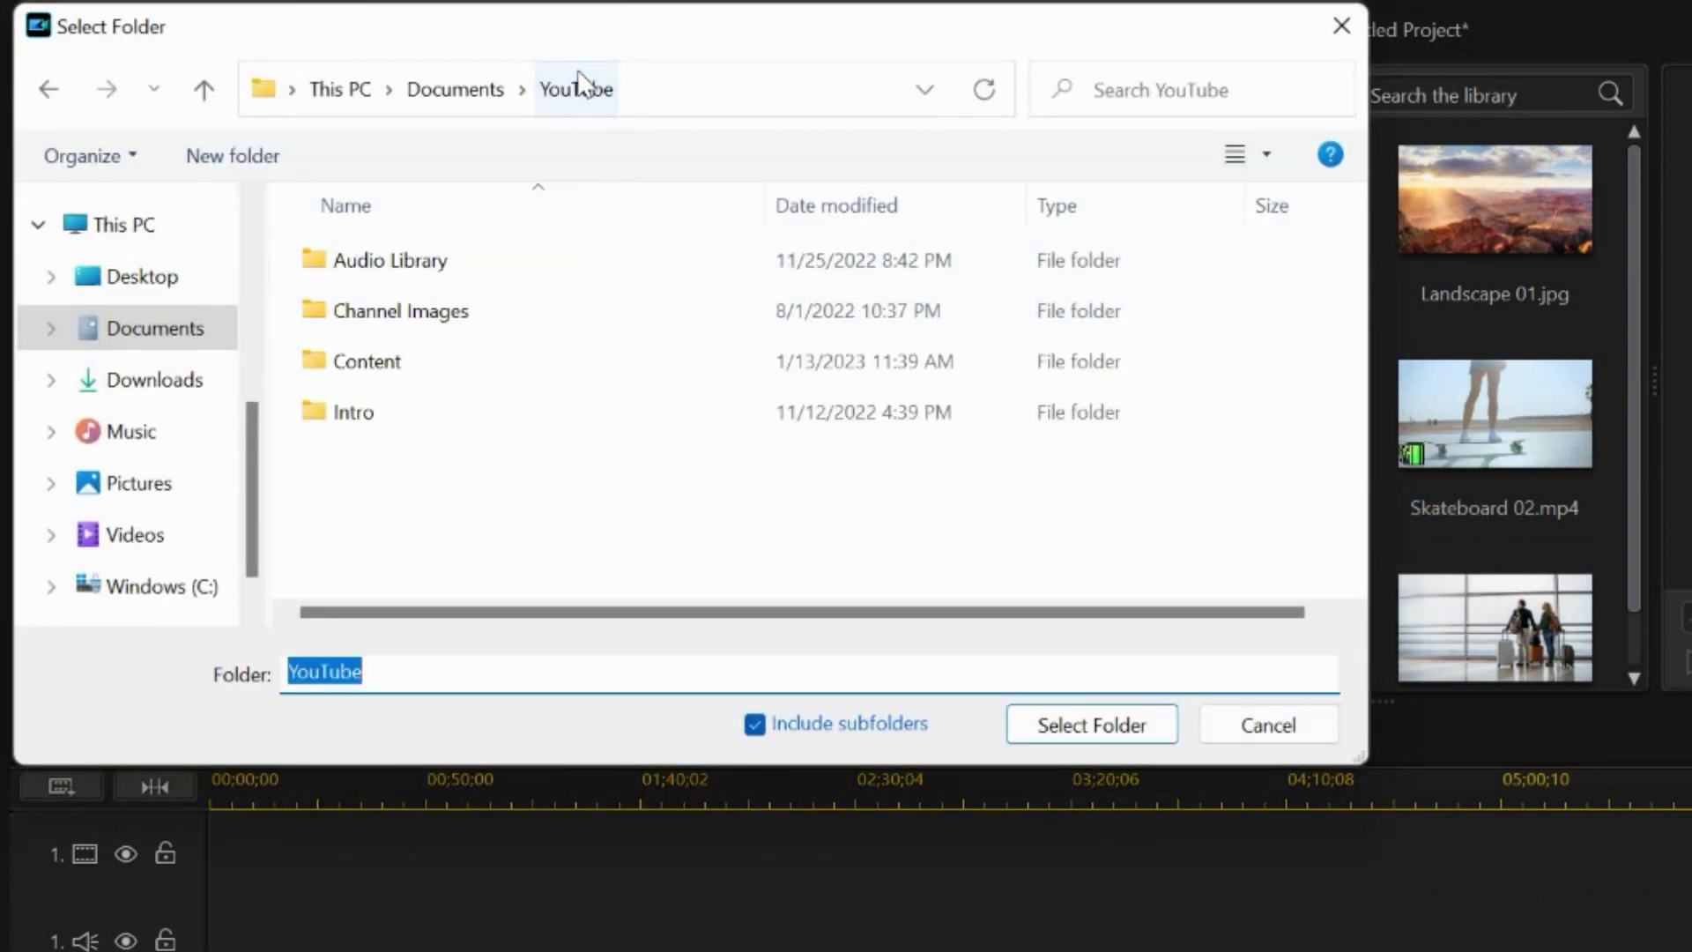
left_click(368, 277)
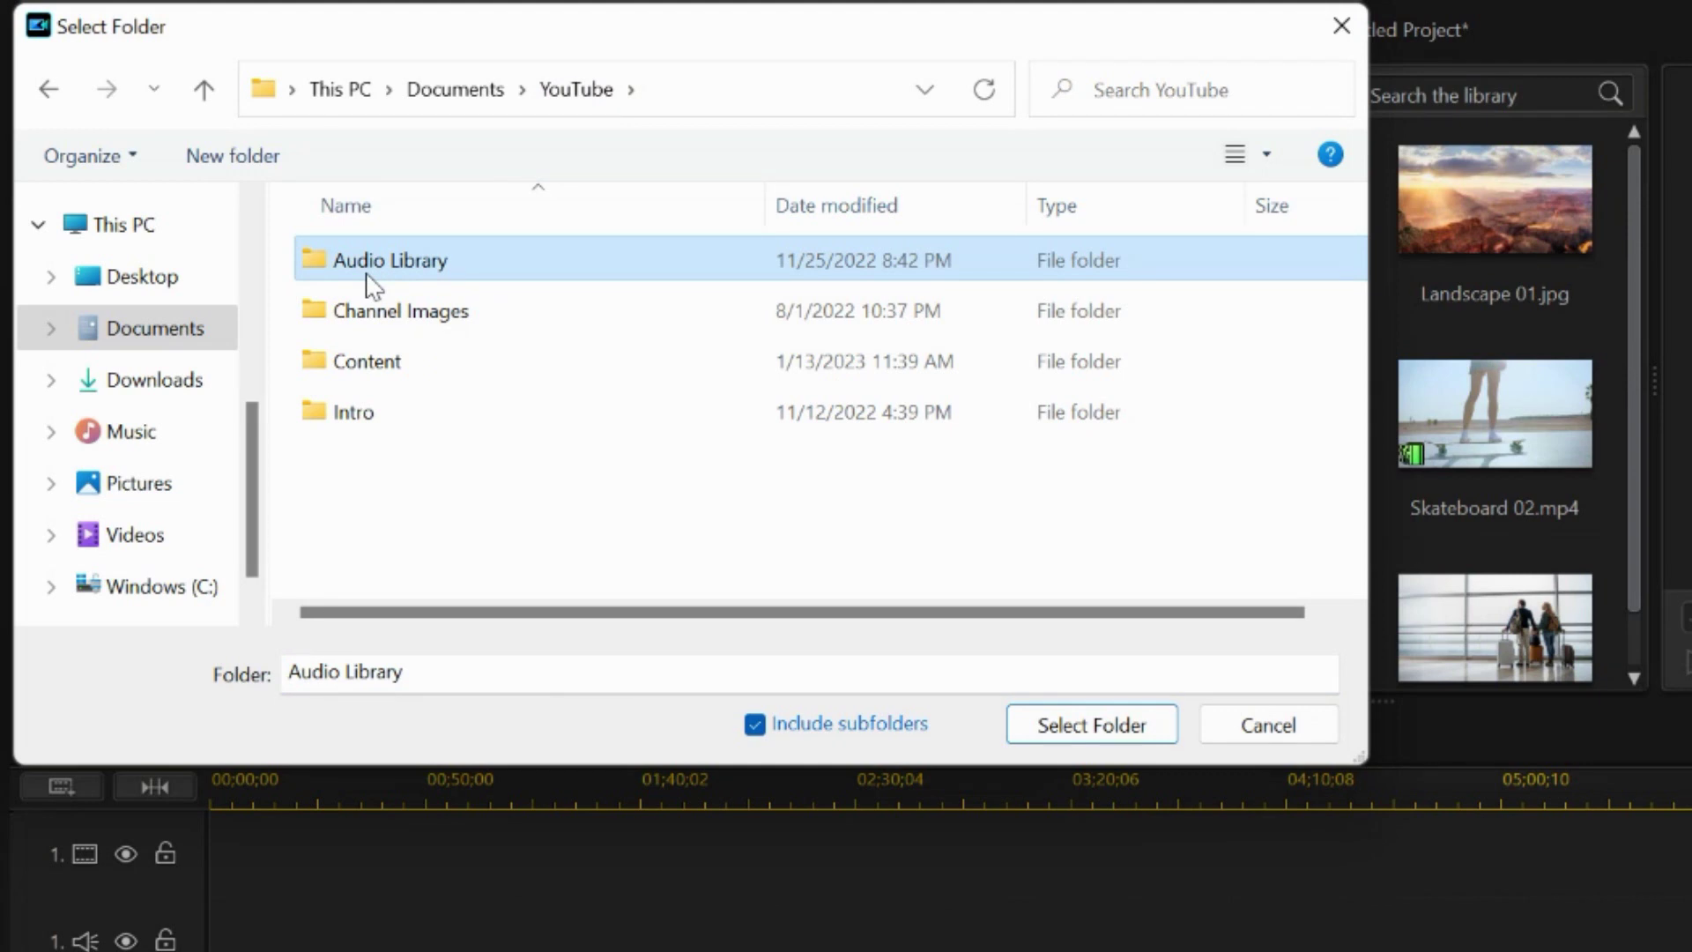
double_click(370, 275)
left_click(1109, 722)
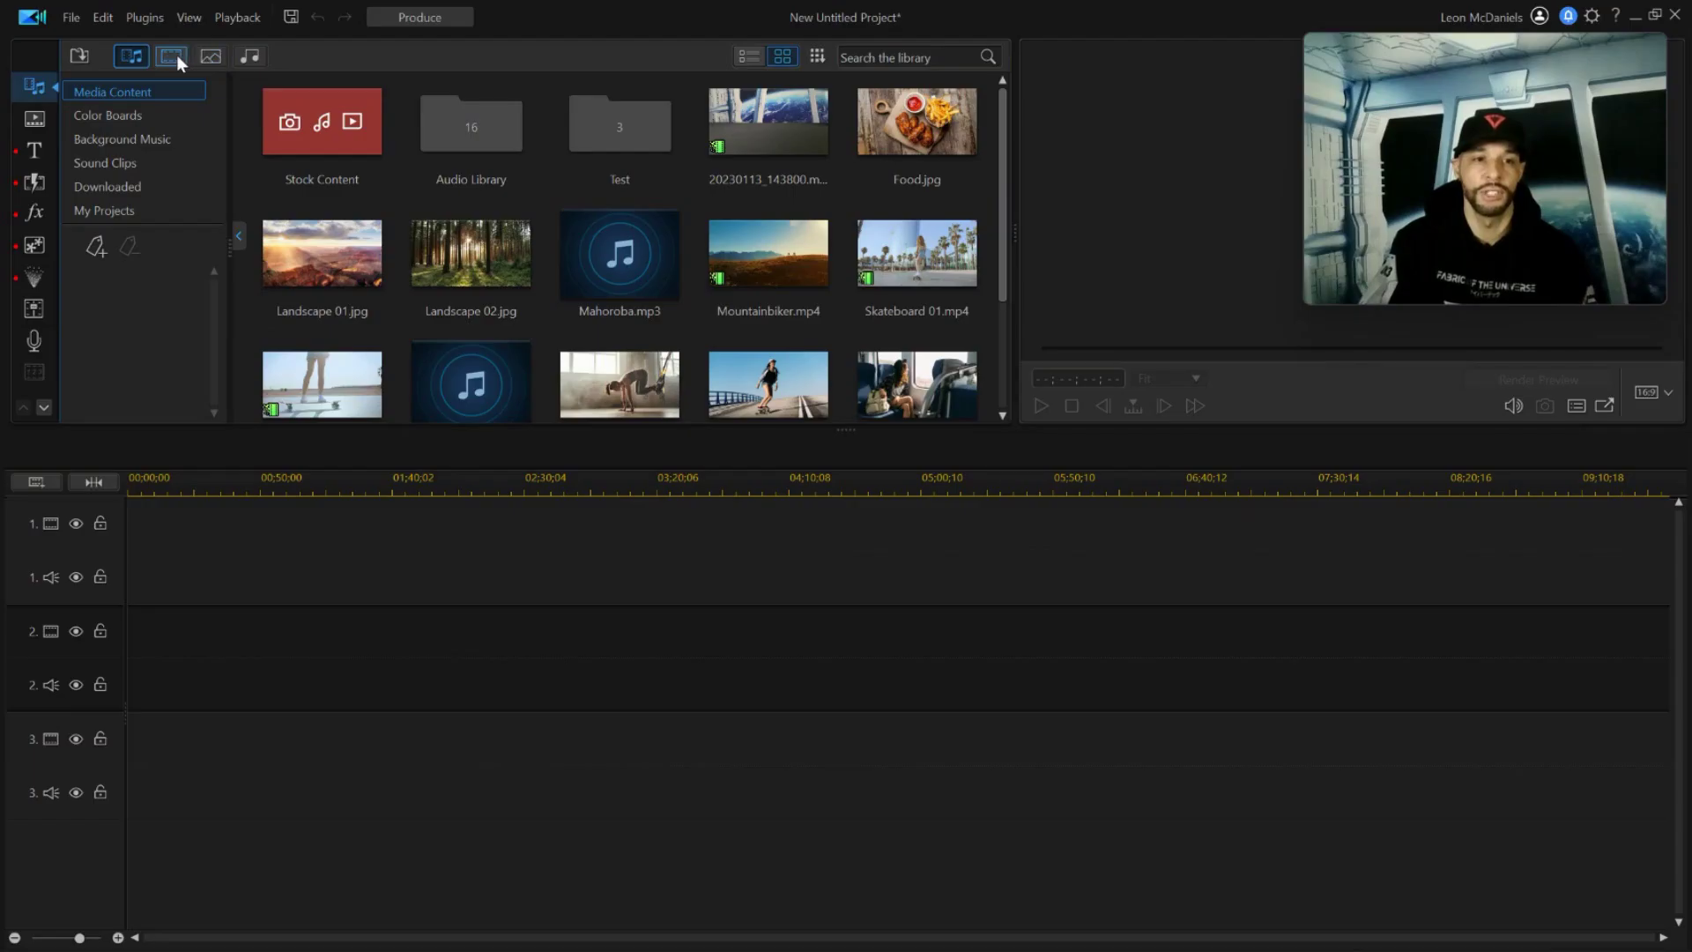
Examine the media library filtered to videos only, including the Test folder, and filtered to photos only and audio only
left_click(174, 55)
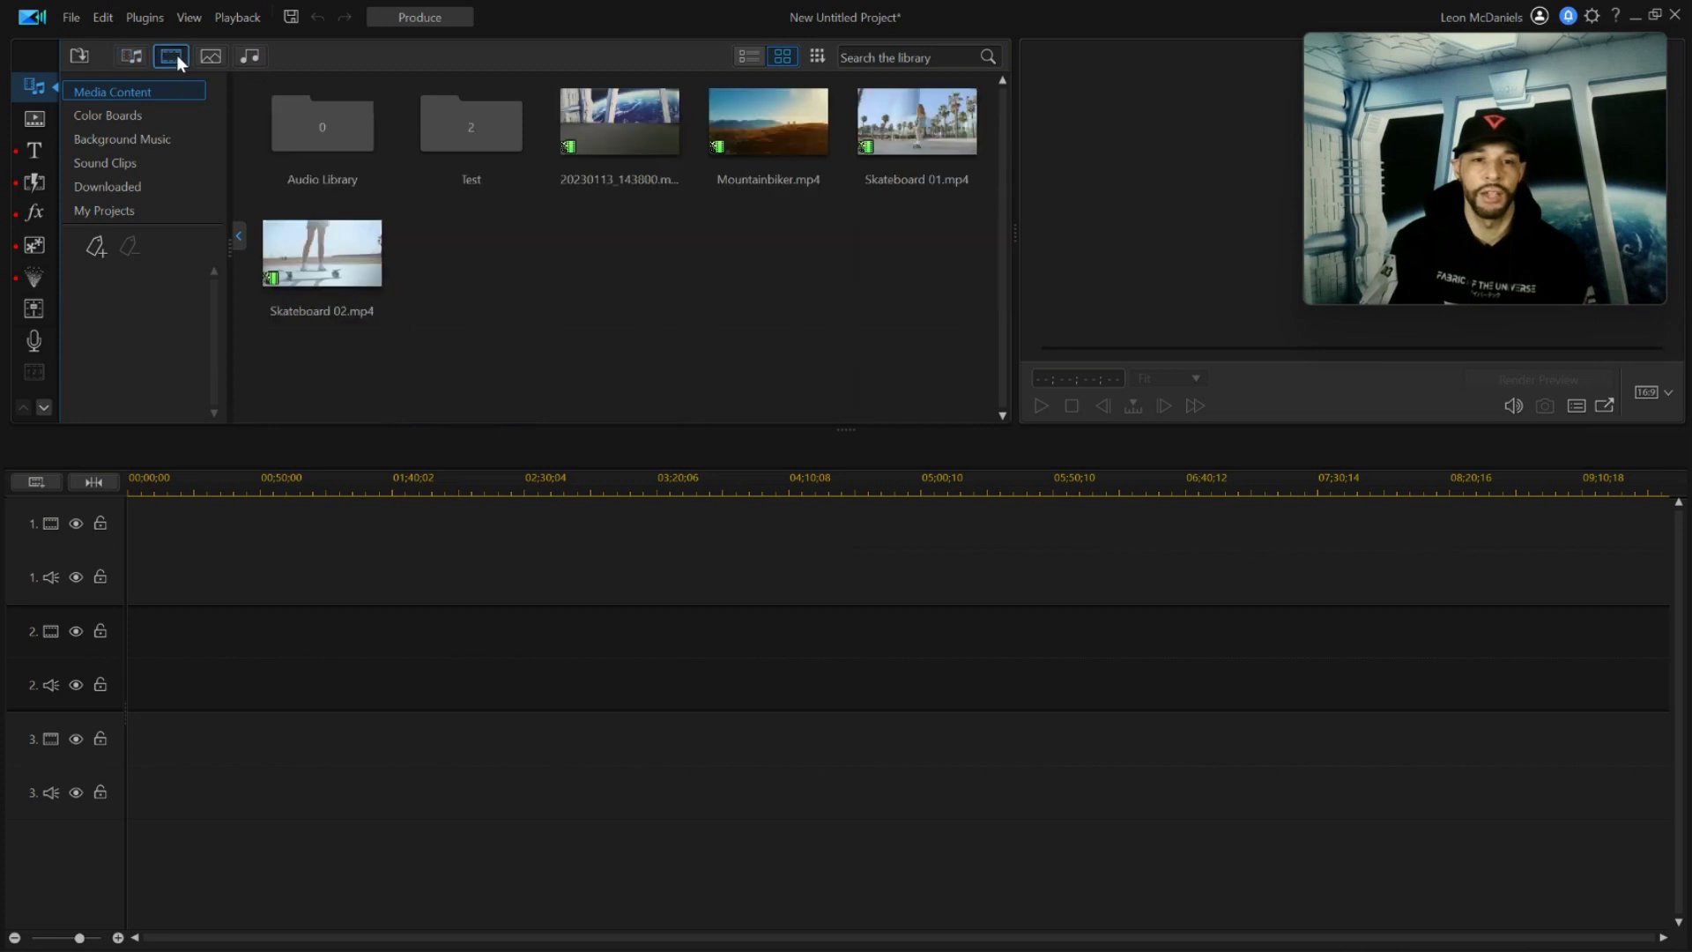
double_click(449, 139)
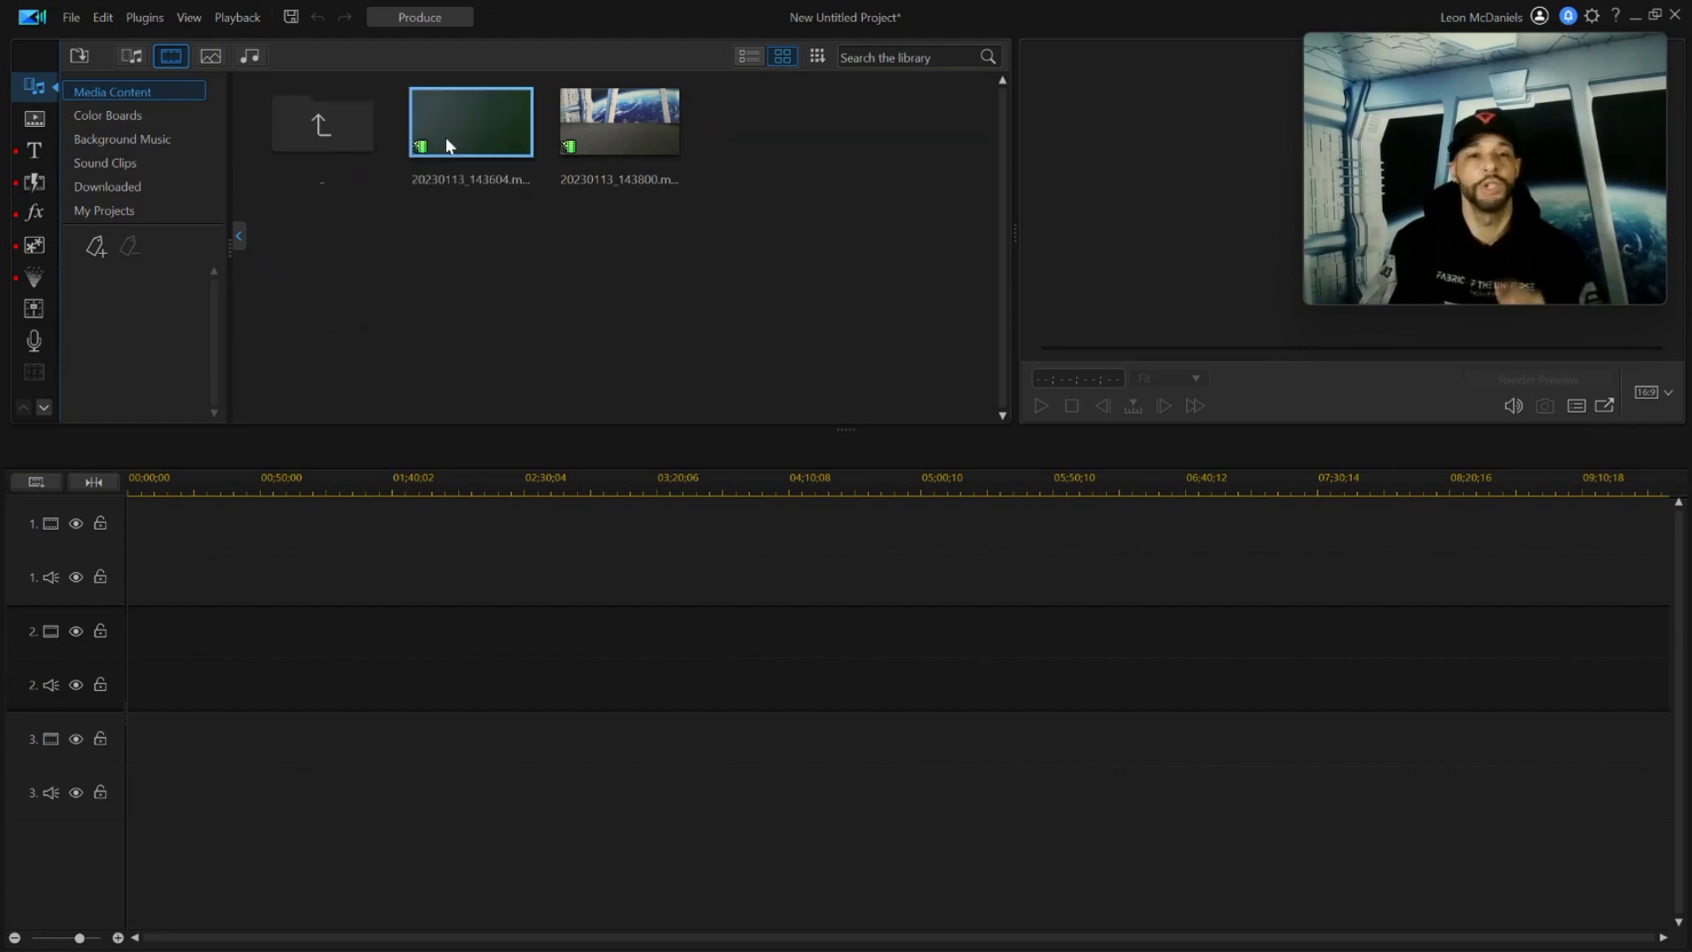
double_click(341, 141)
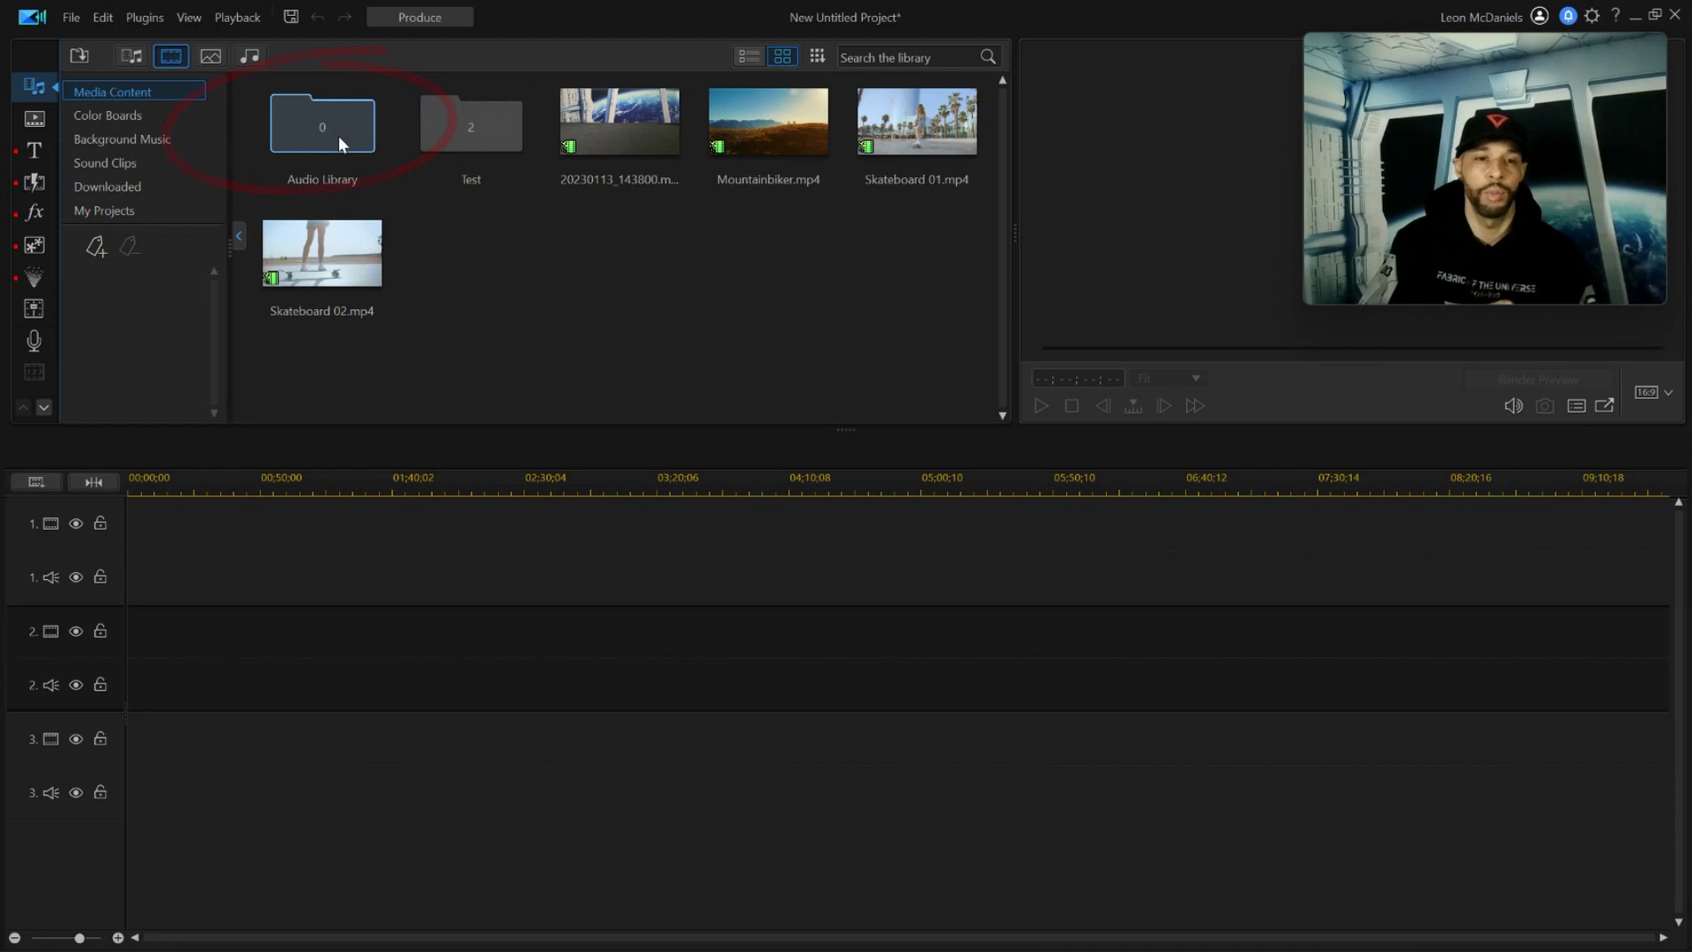
left_click(210, 58)
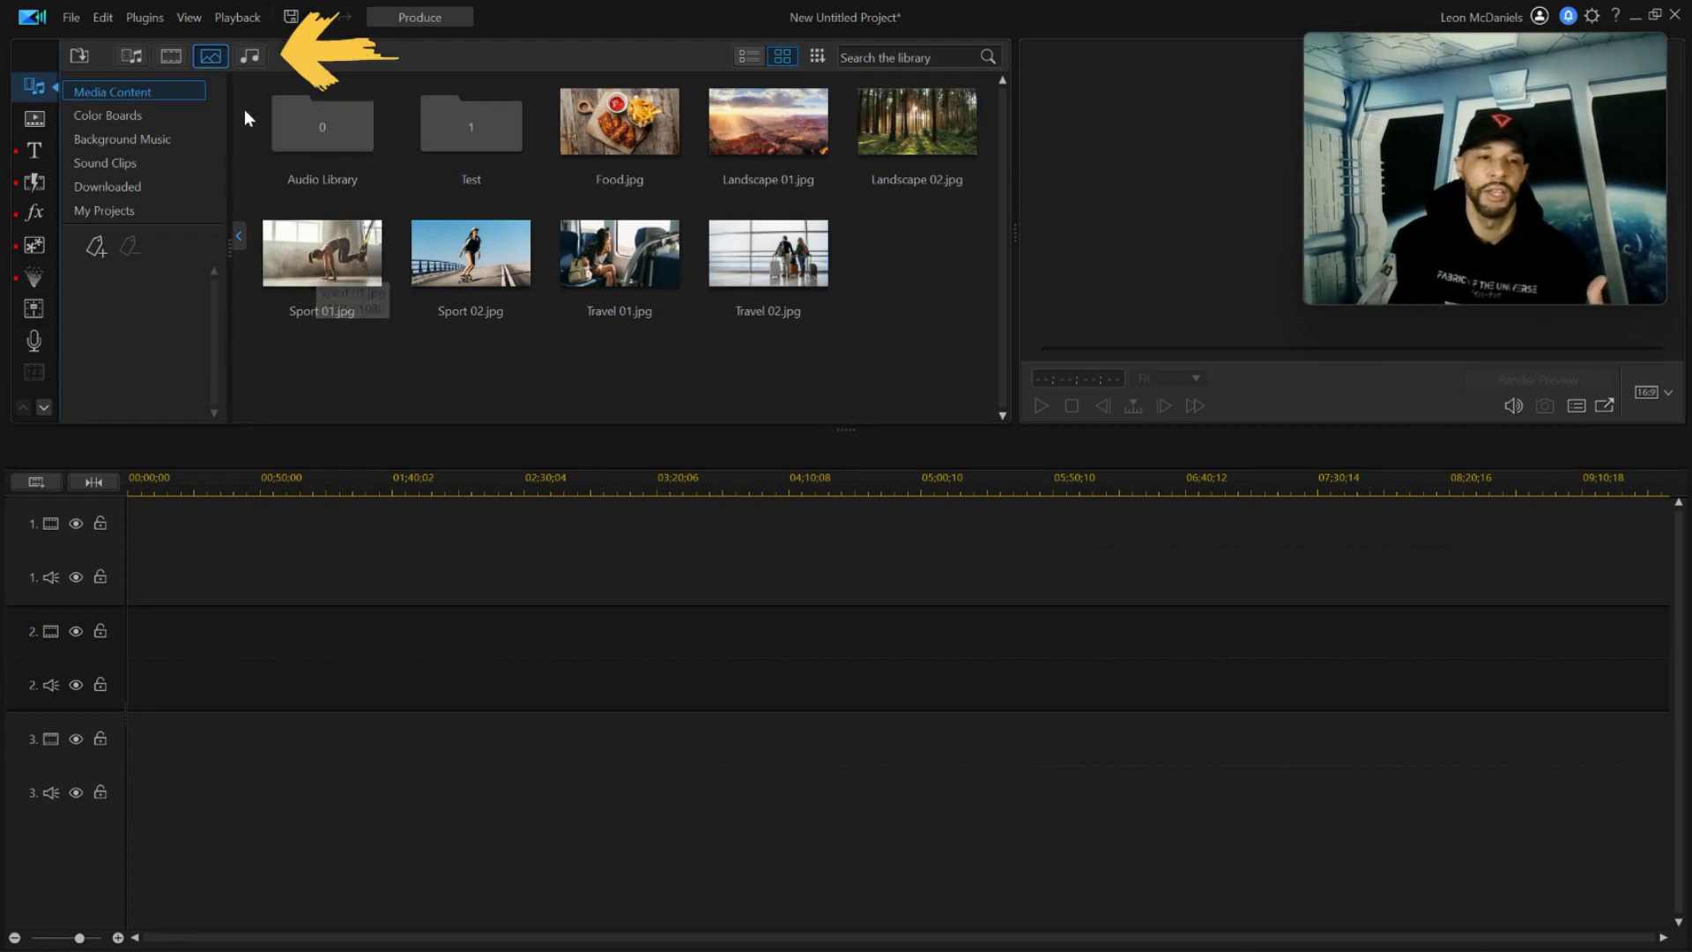
left_click(242, 58)
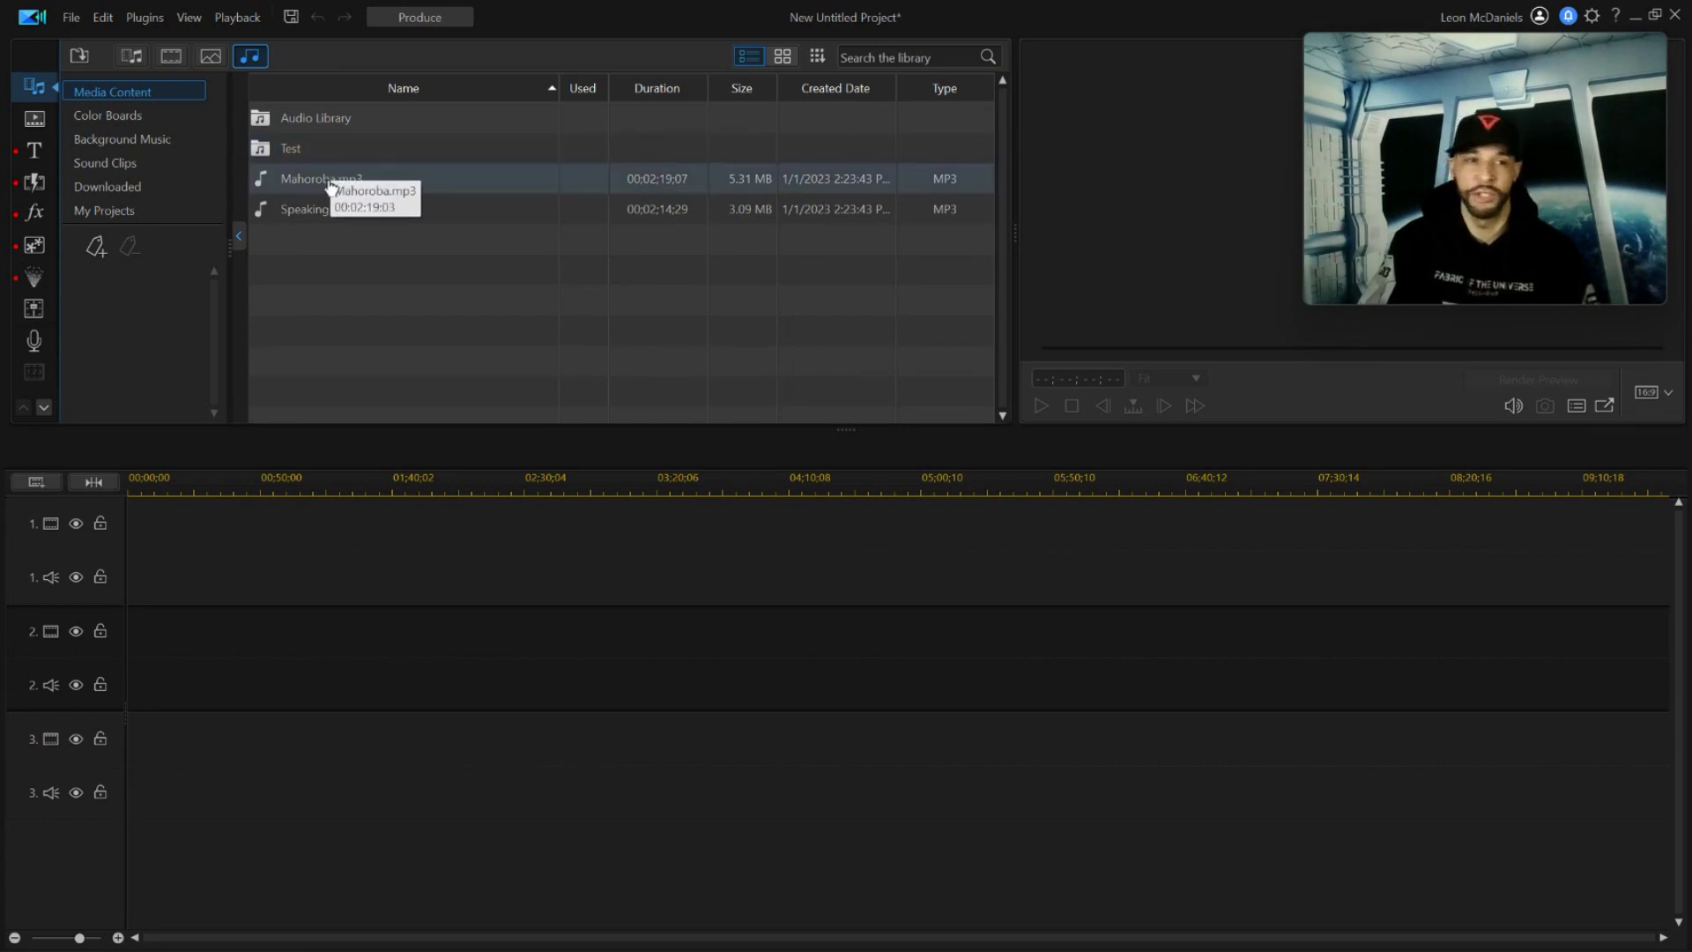
Save the project to the Desktop as a PowerDirector Script named Test
left_click(71, 17)
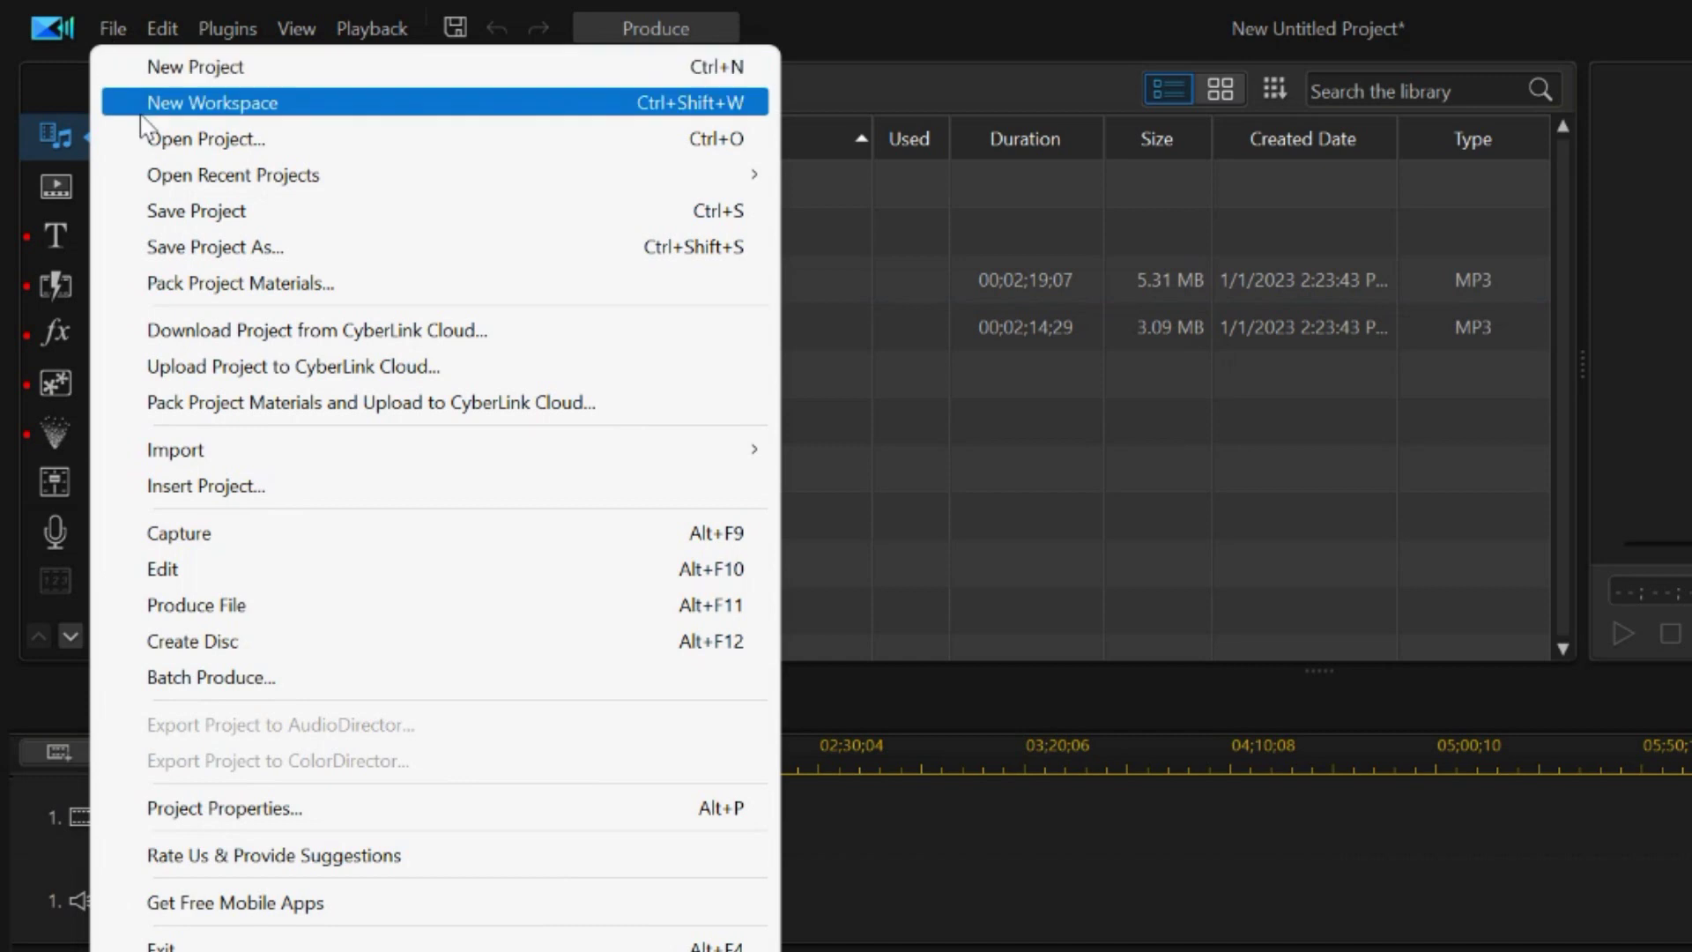
left_click(167, 247)
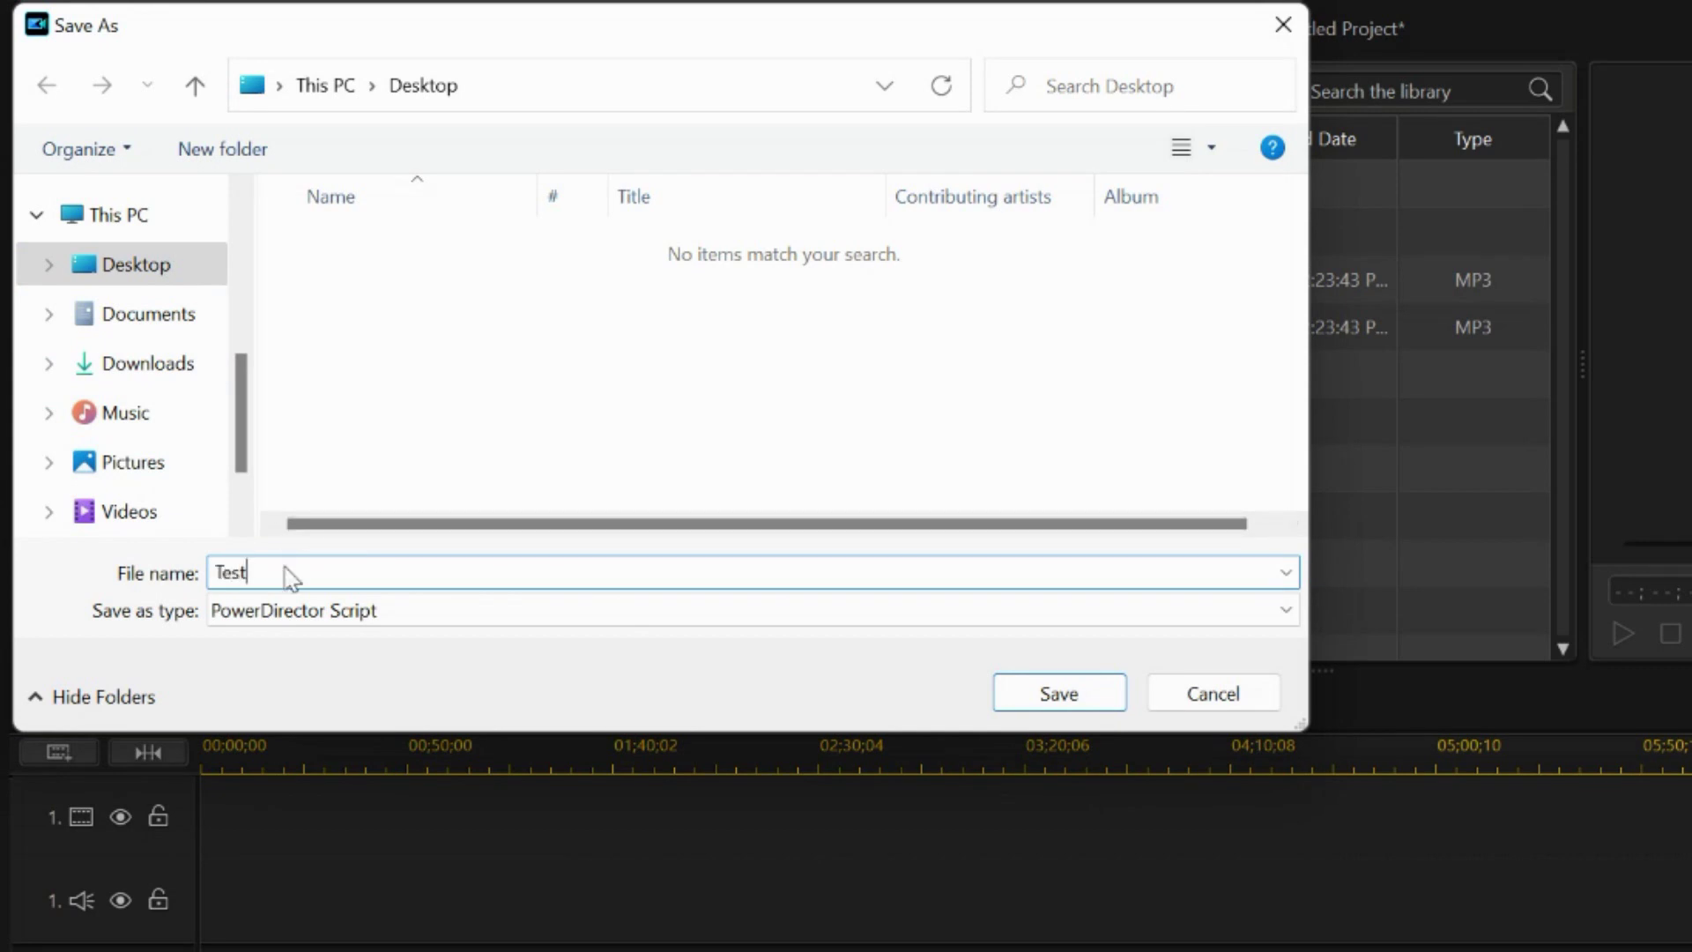
left_click(1050, 695)
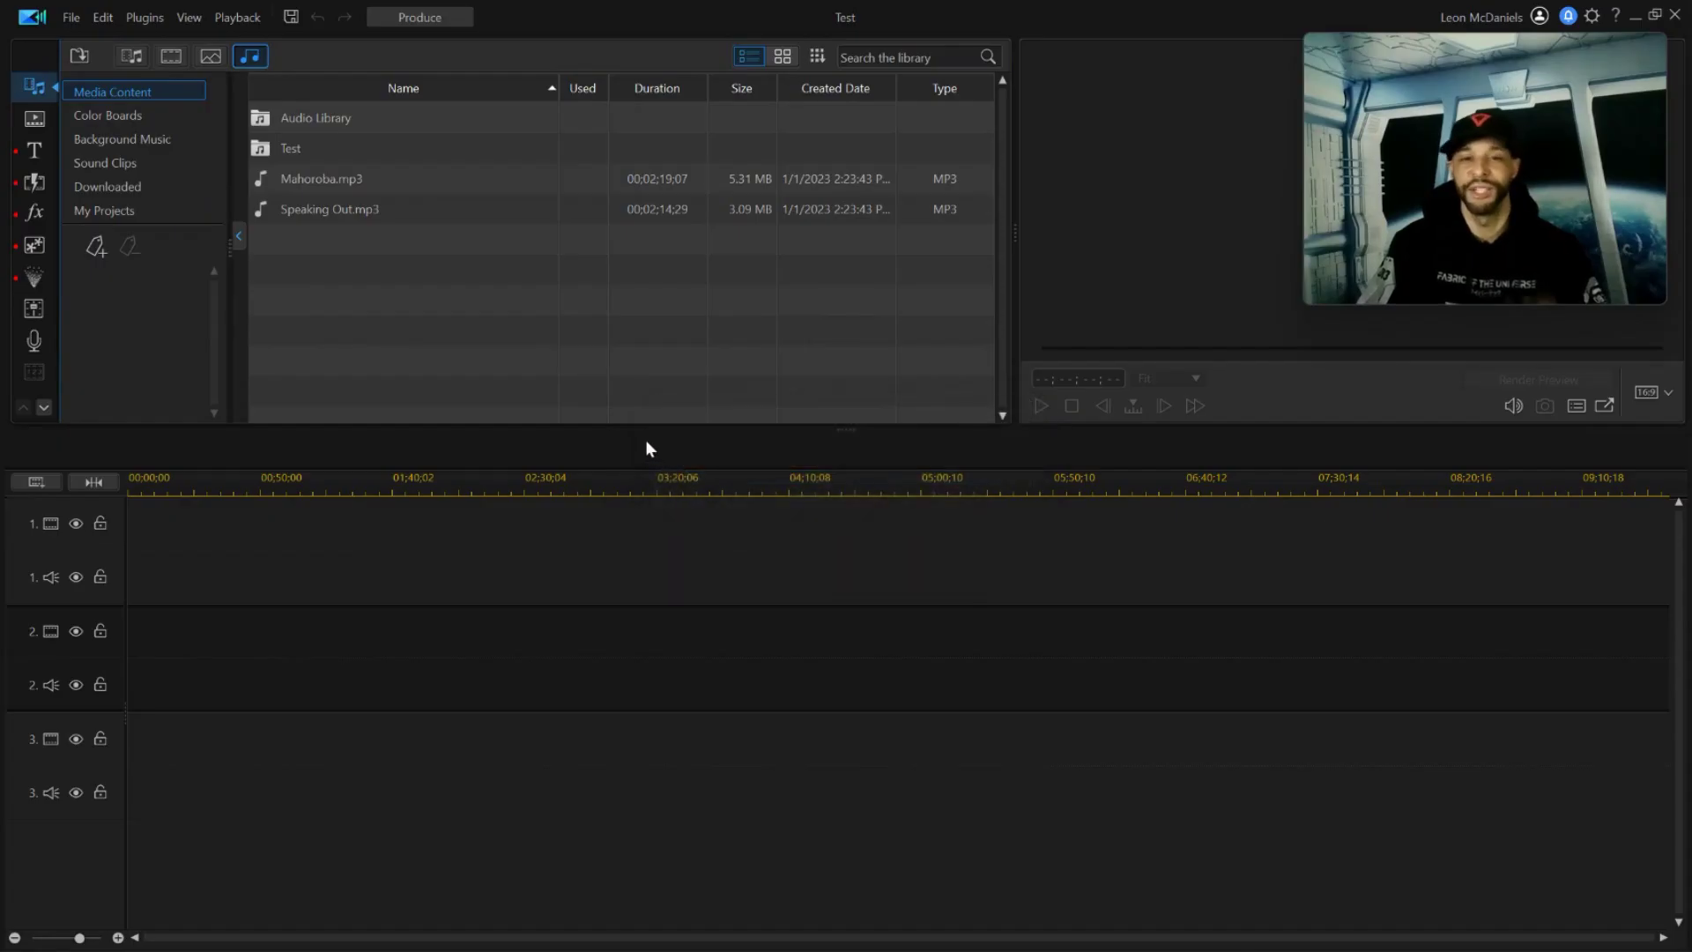